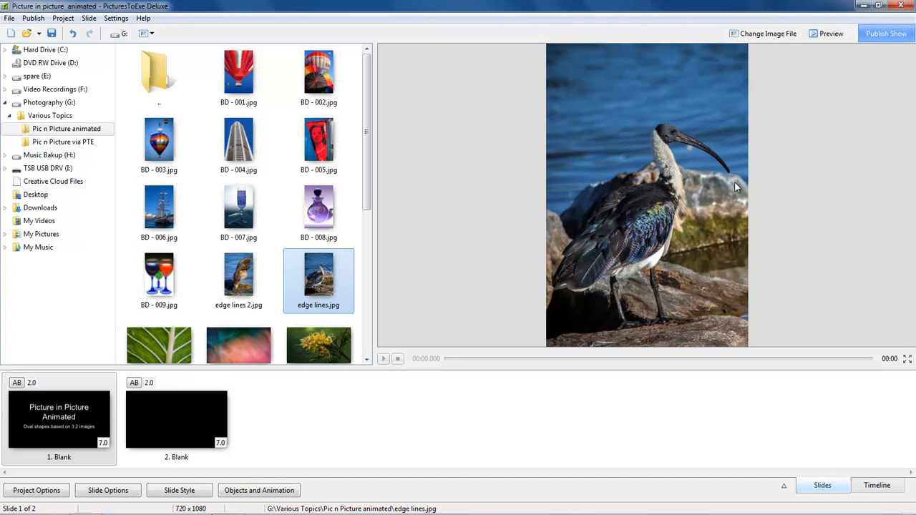
Step: Preview the portrait images BD - 009, BD - 003, BD - 001 and BD - 002 from the folder
{"action": "left_click", "coordinate": [159, 276]}
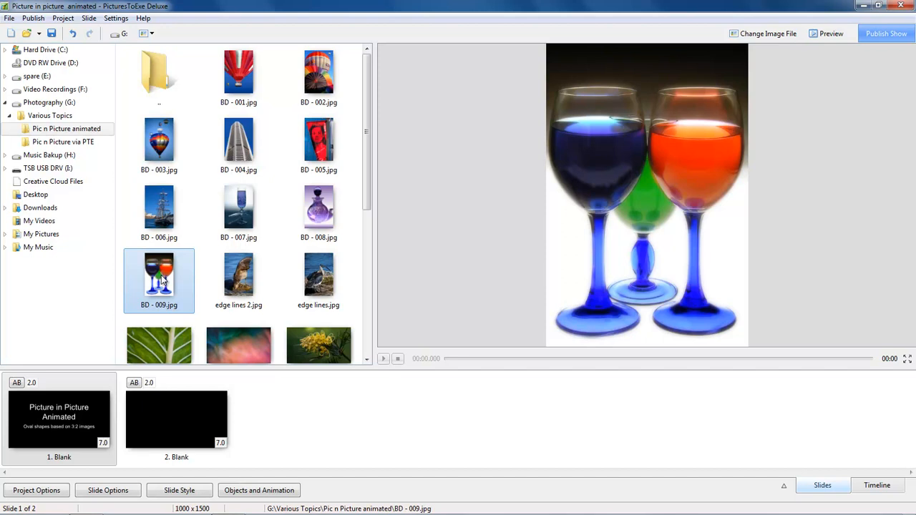
{"action": "left_click", "coordinate": [165, 144]}
{"action": "left_click", "coordinate": [237, 86]}
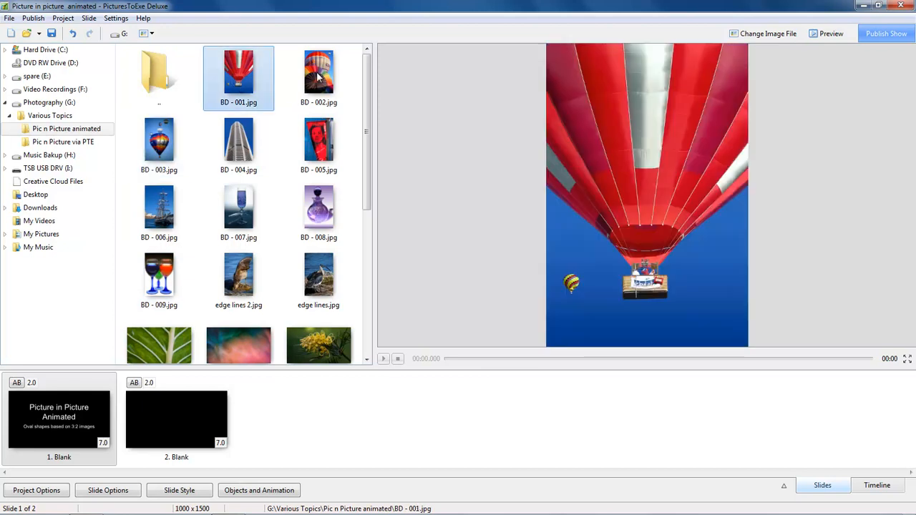
{"action": "left_click", "coordinate": [319, 77]}
{"action": "left_click", "coordinate": [239, 82]}
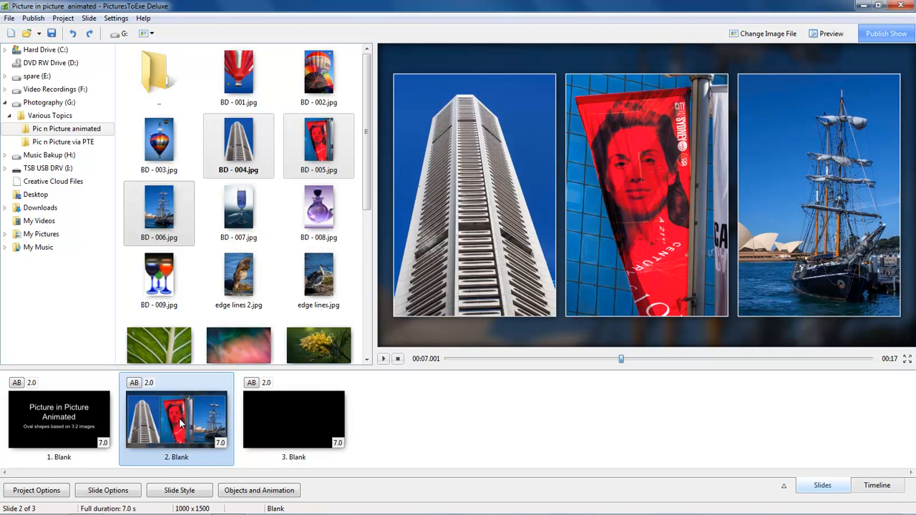
Step: Delete the building, banner and ship triptych slide, and check how many images the triptych static slide style needs
{"action": "key", "text": "Delete"}
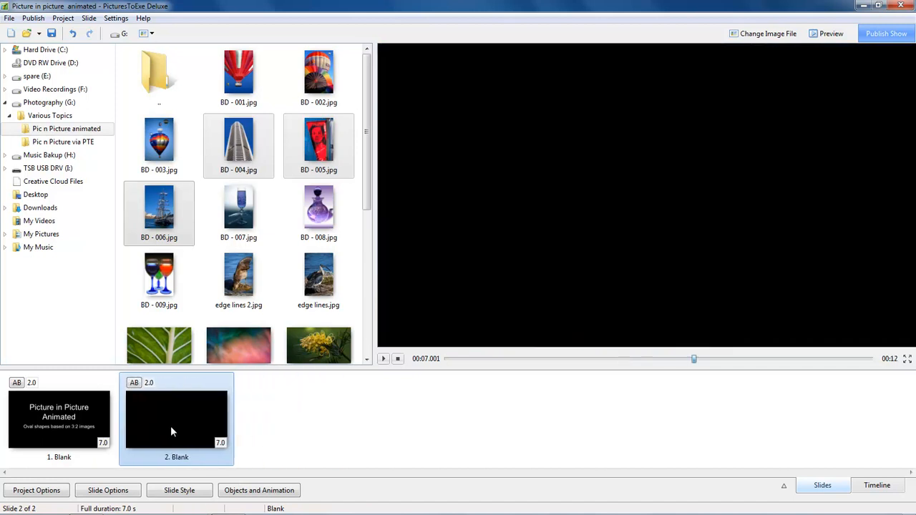
{"action": "left_click", "coordinate": [179, 492]}
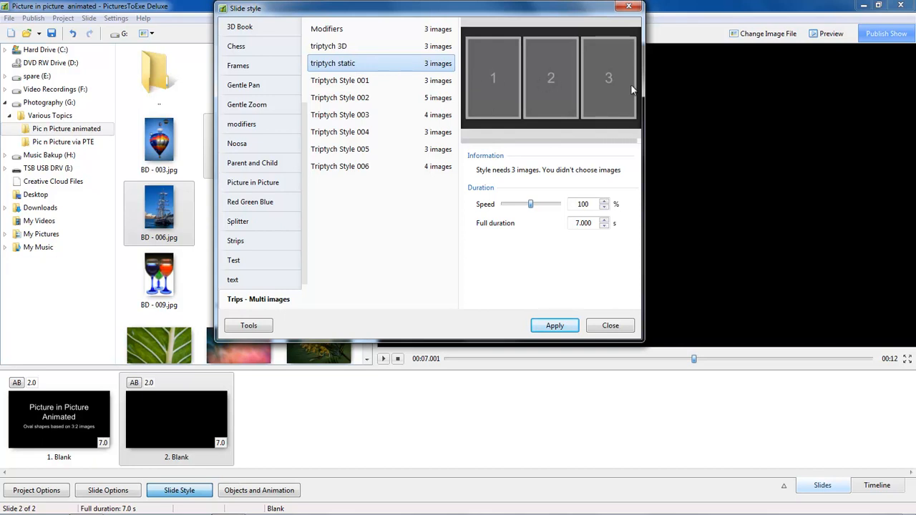
{"action": "left_click", "coordinate": [610, 328]}
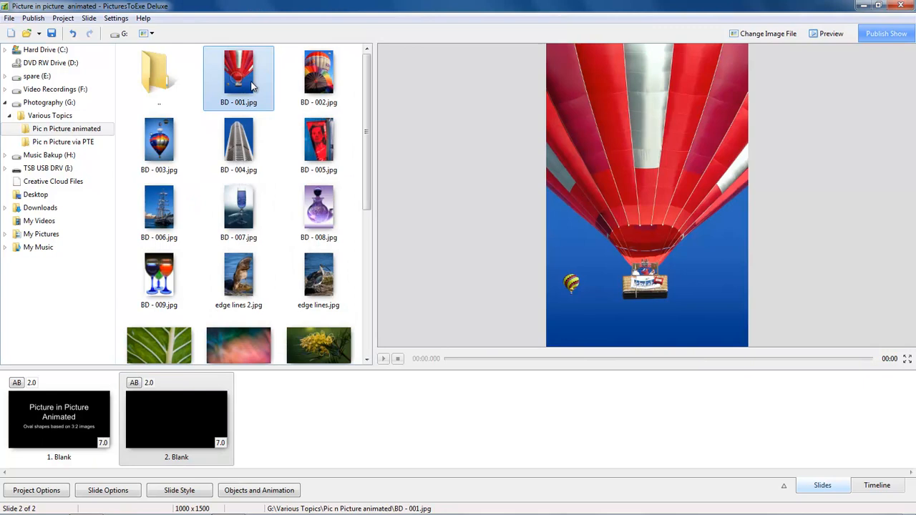
Step: Add BD - 001, BD - 002 and BD - 003 to the slide list directly after the title slide
{"action": "left_click", "coordinate": [238, 80]}
{"action": "left_click", "coordinate": [162, 150]}
{"action": "left_click", "coordinate": [244, 93], "text": "ctrl"}
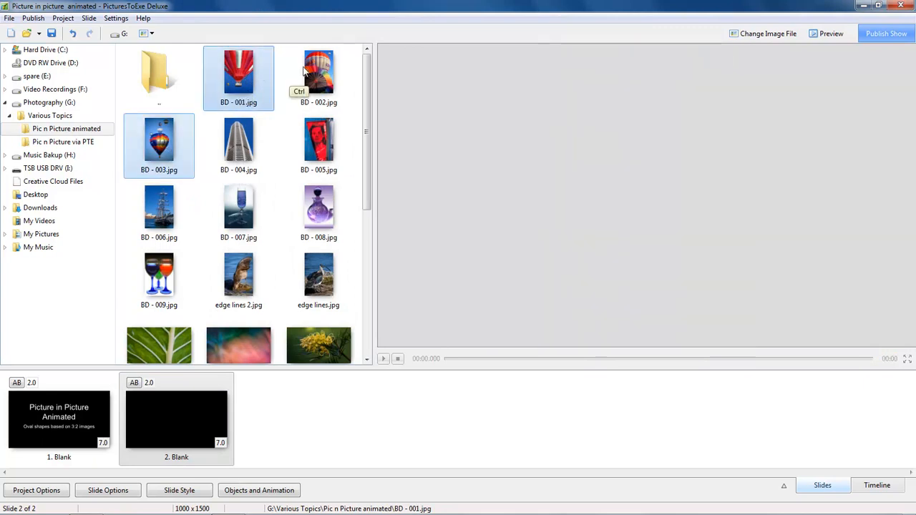
{"action": "left_click", "coordinate": [315, 89], "text": "ctrl"}
{"action": "left_click_drag", "start_coordinate": [239, 80], "coordinate": [118, 447]}
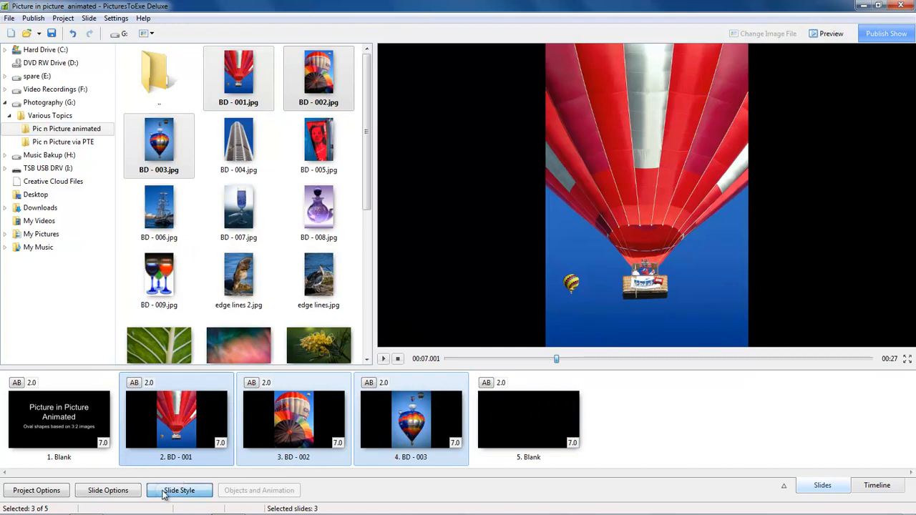
Step: Apply the triptych static style to the three new balloon slides and inspect the objects of the combined slide
{"action": "left_click", "coordinate": [179, 490]}
{"action": "double_click", "coordinate": [335, 64]}
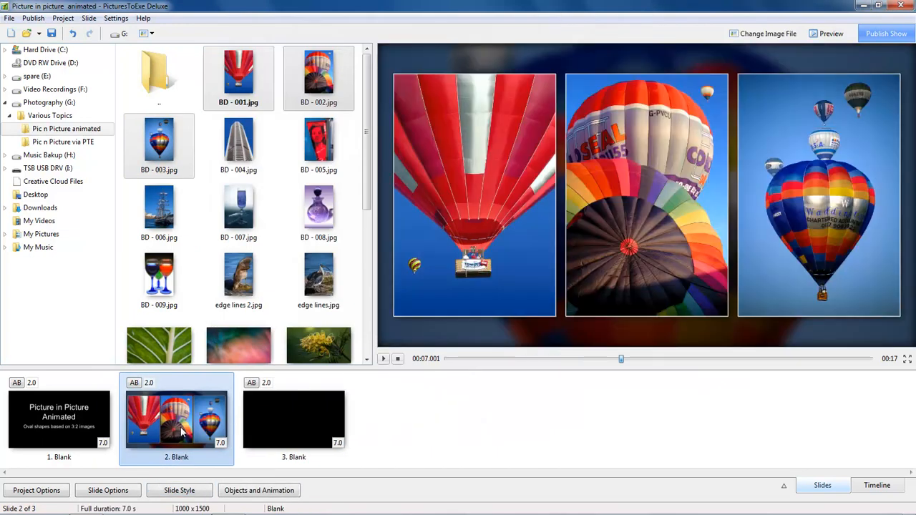
{"action": "left_click", "coordinate": [259, 491]}
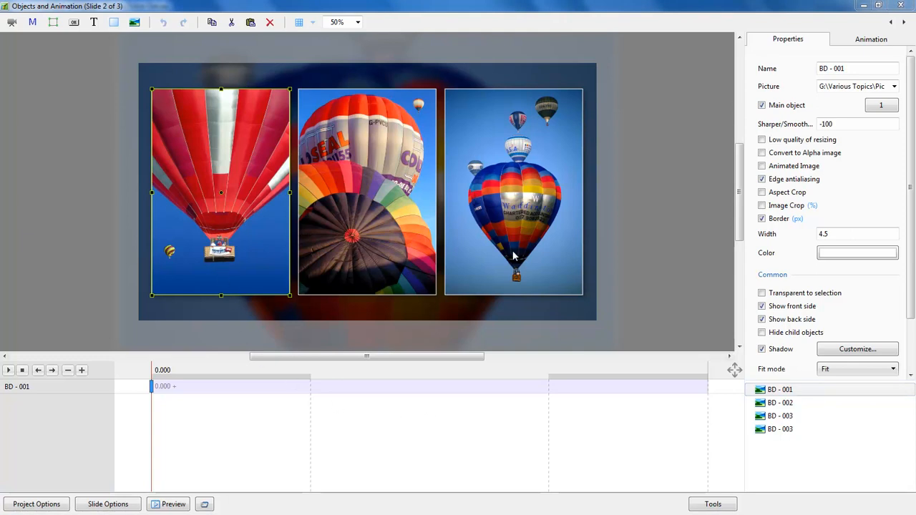
{"action": "left_click", "coordinate": [900, 6]}
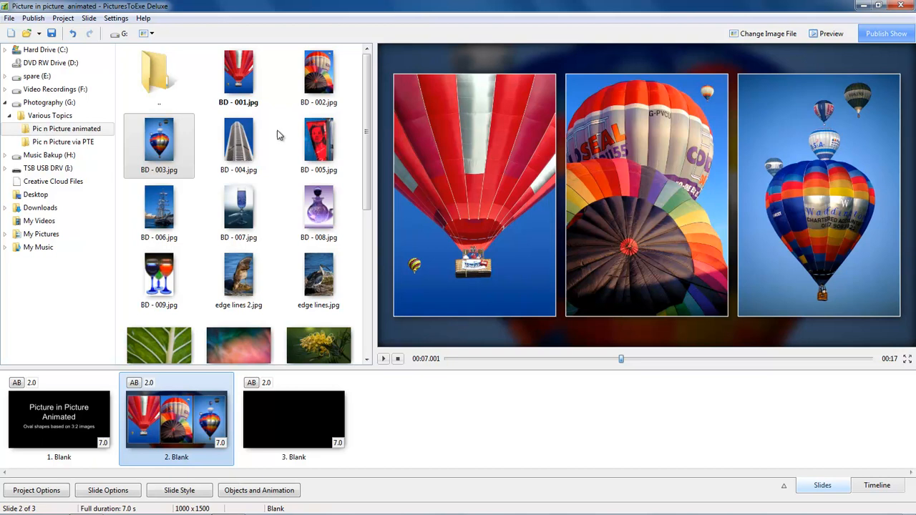
Step: Add BD - 003, BD - 001 and BD - 002, in that order, to the end of the slide list
{"action": "left_click_drag", "start_coordinate": [151, 147], "coordinate": [370, 455]}
{"action": "left_click_drag", "start_coordinate": [238, 71], "coordinate": [515, 430]}
{"action": "left_click_drag", "start_coordinate": [319, 73], "coordinate": [694, 418]}
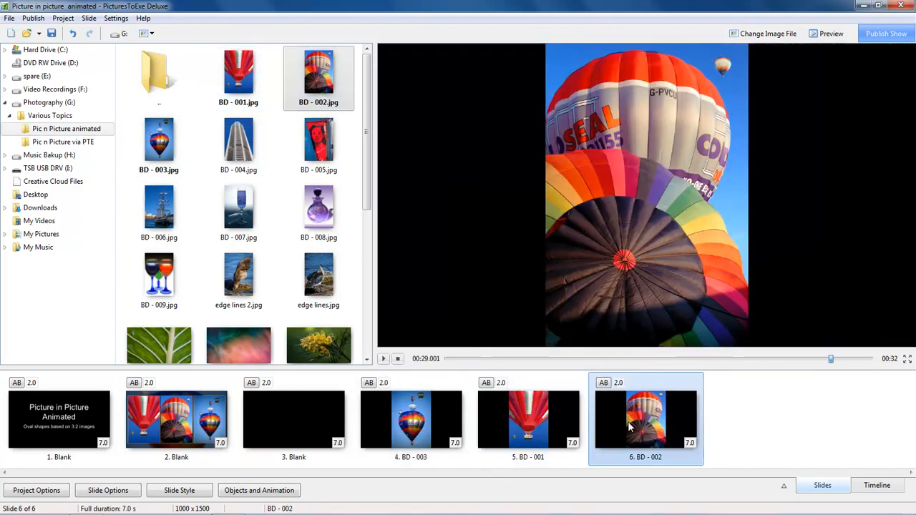
Step: Combine the last three balloon slides into one slide with the triptych static style
{"action": "left_click", "coordinate": [447, 433], "text": "shift"}
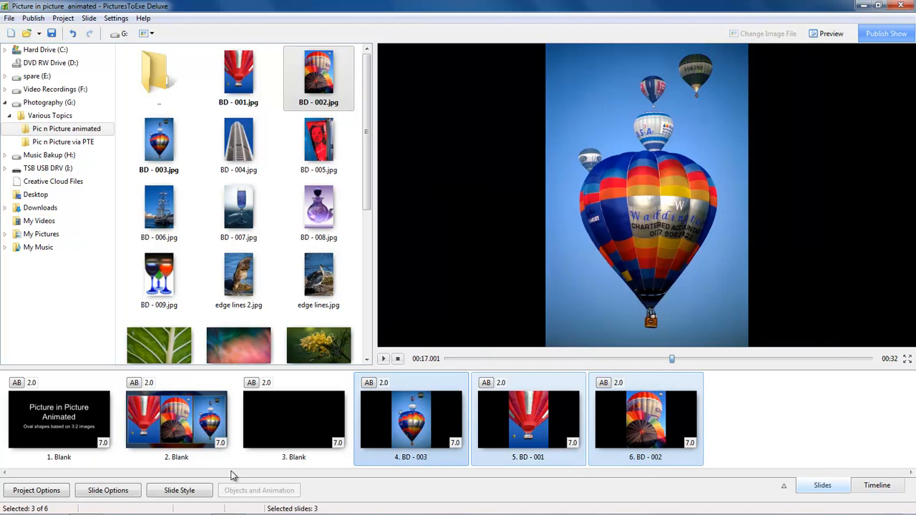
{"action": "left_click", "coordinate": [199, 492]}
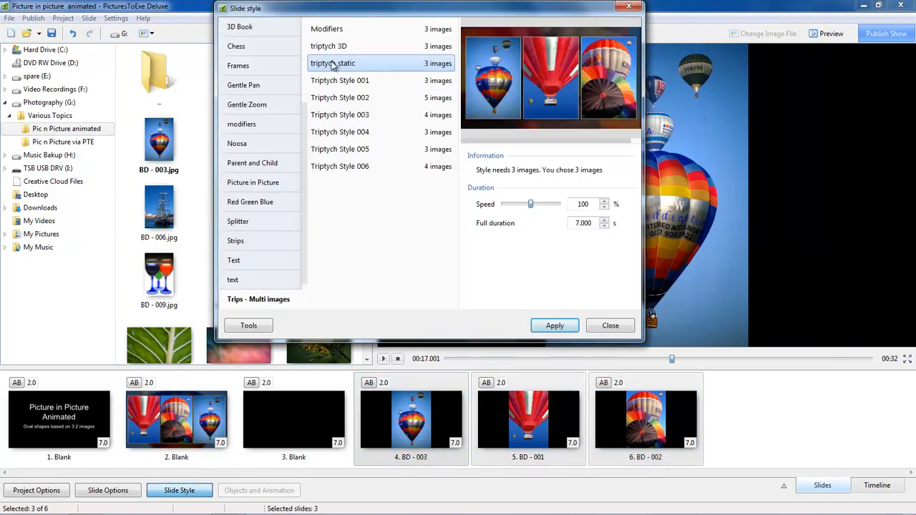
{"action": "double_click", "coordinate": [335, 64]}
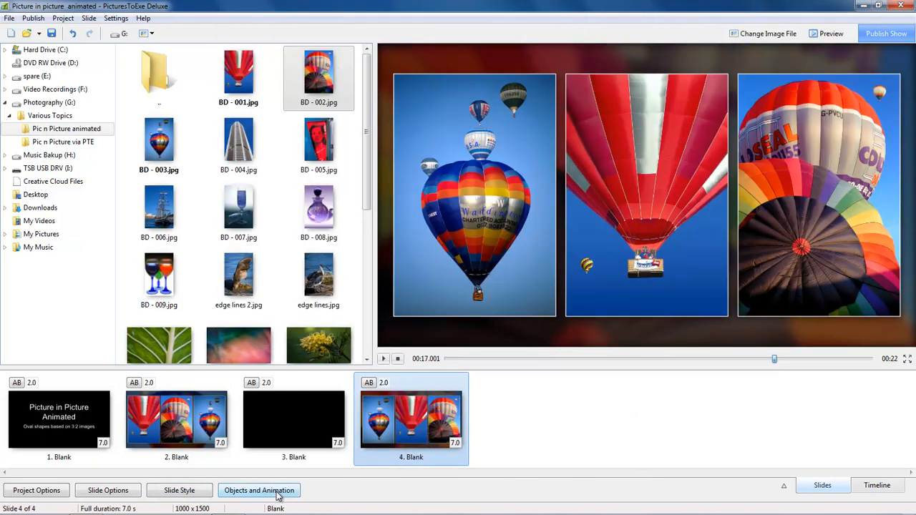
Step: Open slide 4 for object and animation editing and delete its middle picture, BD - 001
{"action": "left_click", "coordinate": [259, 491]}
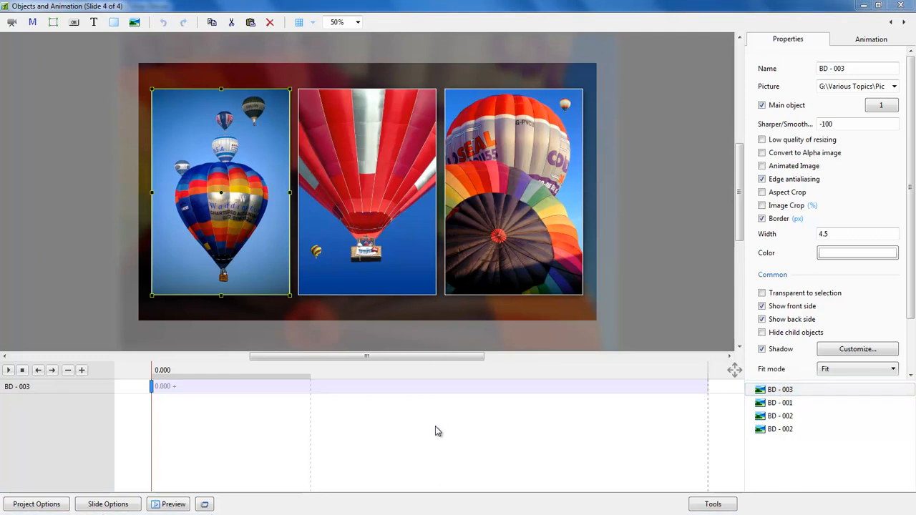
{"action": "left_click", "coordinate": [780, 395]}
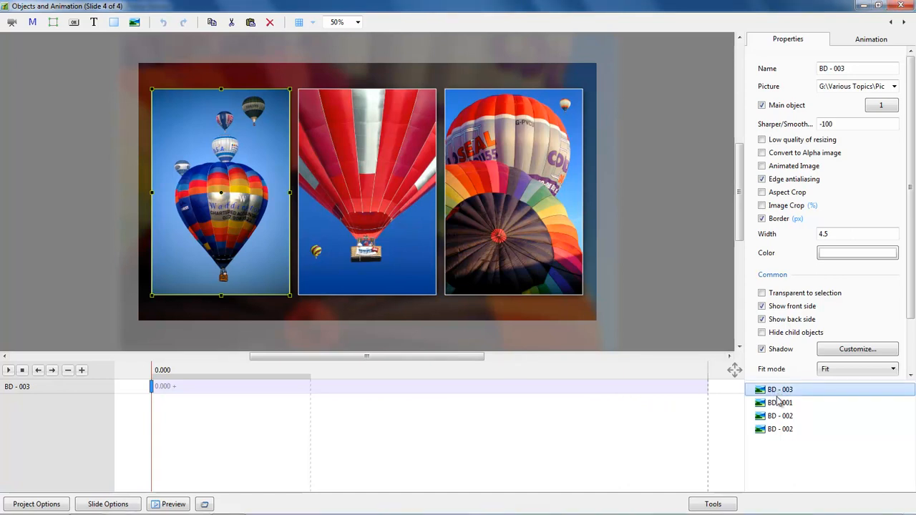
{"action": "left_click", "coordinate": [780, 405]}
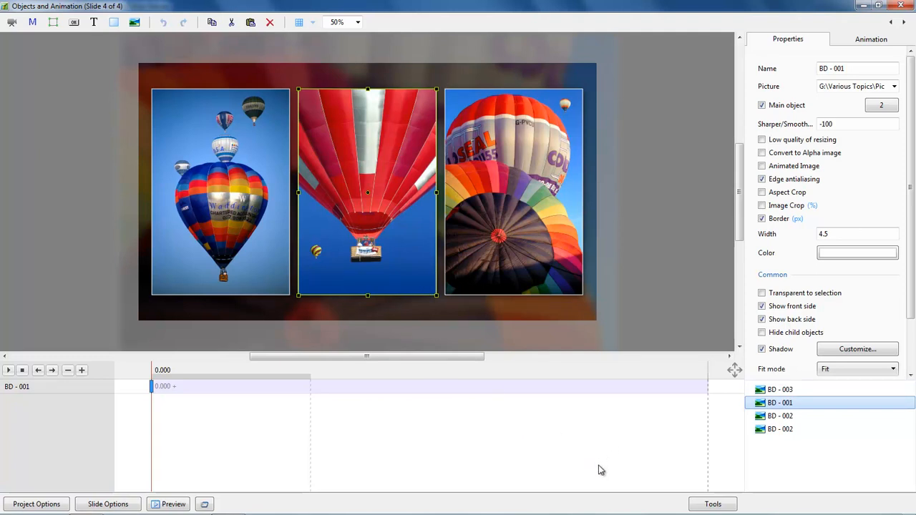
{"action": "key", "text": "Delete"}
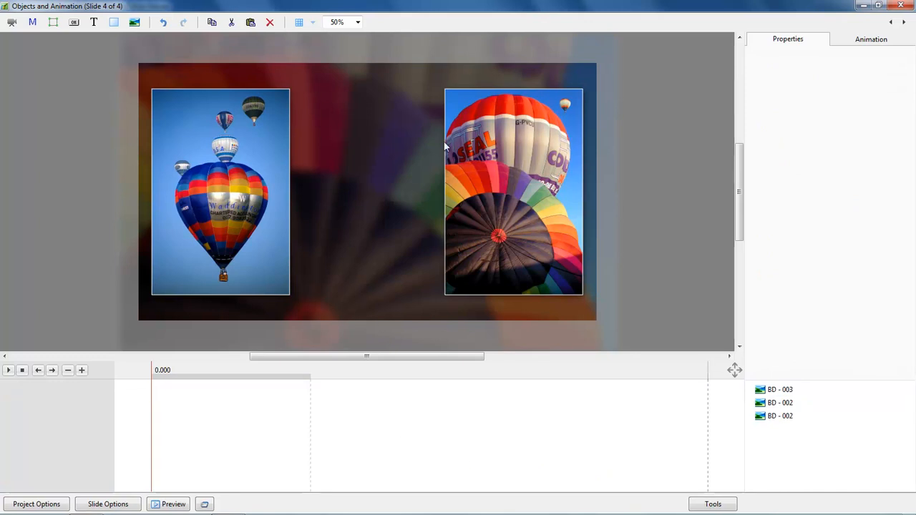
Step: Rename the BD - 003 picture as Left and the framed BD - 002 picture as Right
{"action": "left_click", "coordinate": [772, 393]}
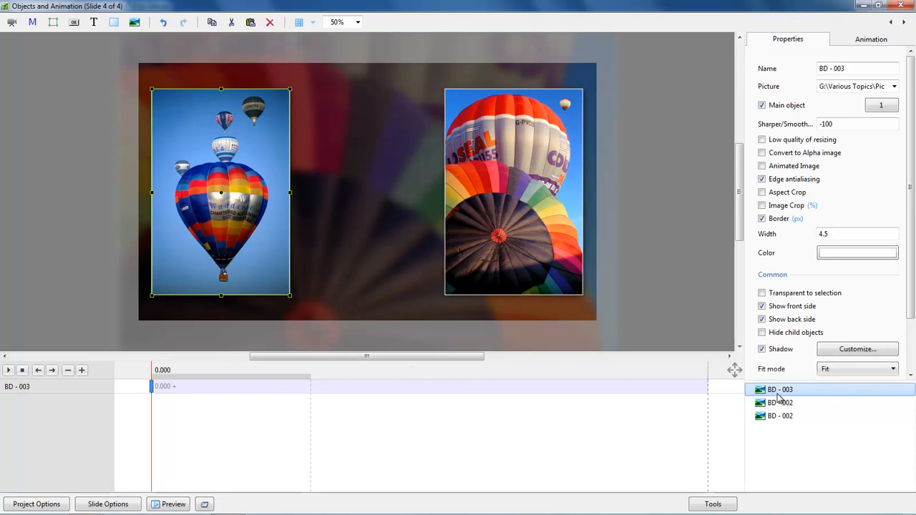
{"action": "left_click", "coordinate": [798, 68]}
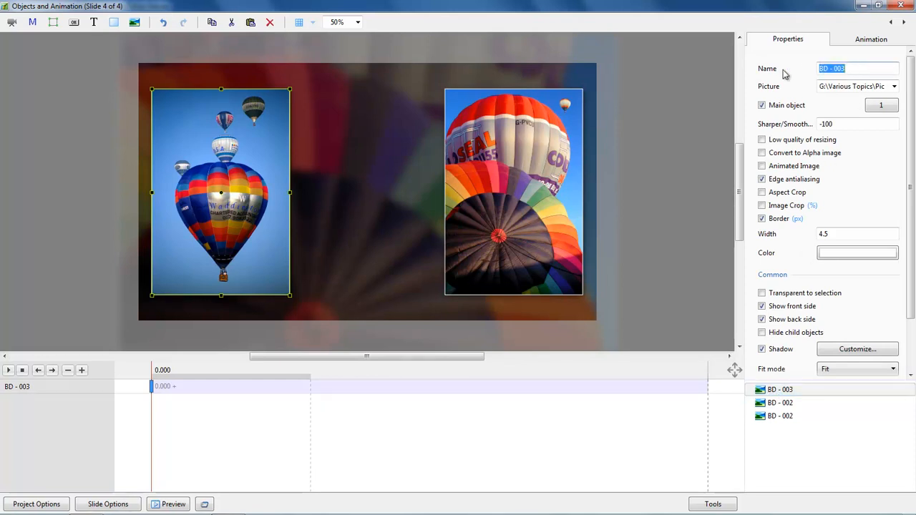
{"action": "type", "text": "Left"}
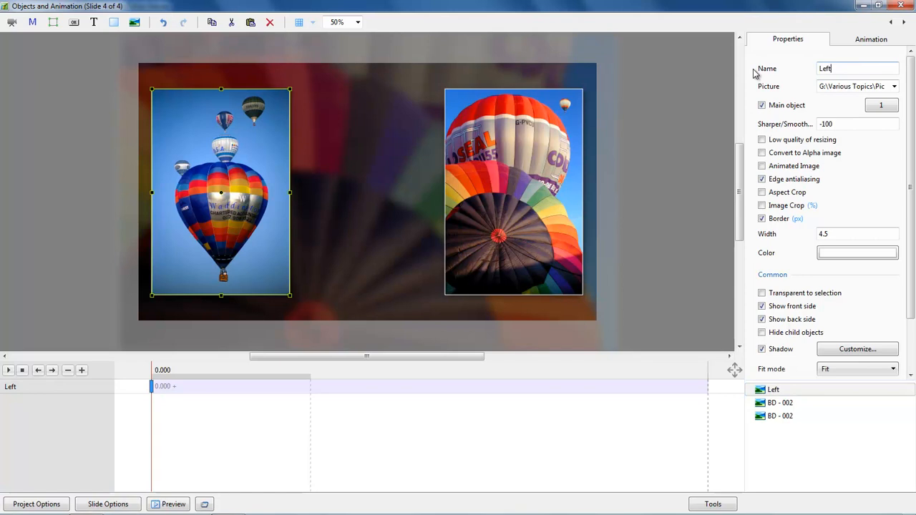
{"action": "left_click", "coordinate": [778, 403]}
{"action": "left_click", "coordinate": [848, 67]}
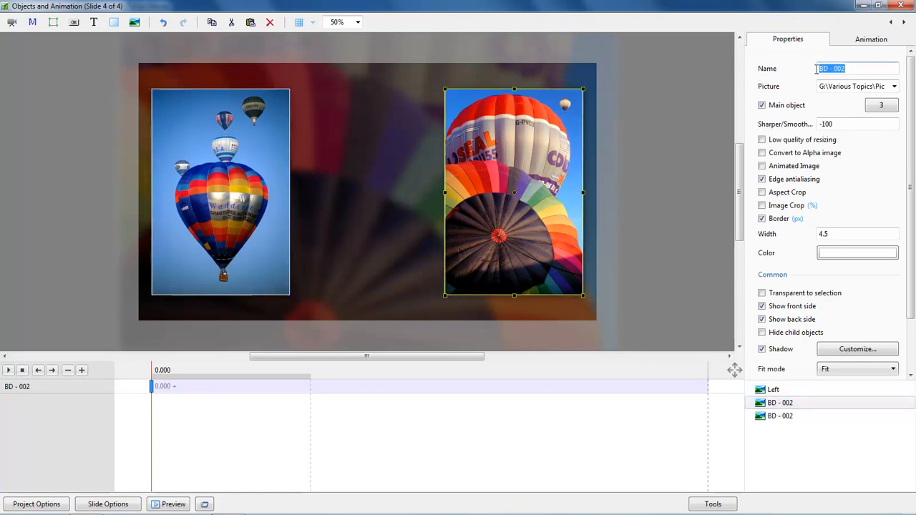
{"action": "type", "text": "Right"}
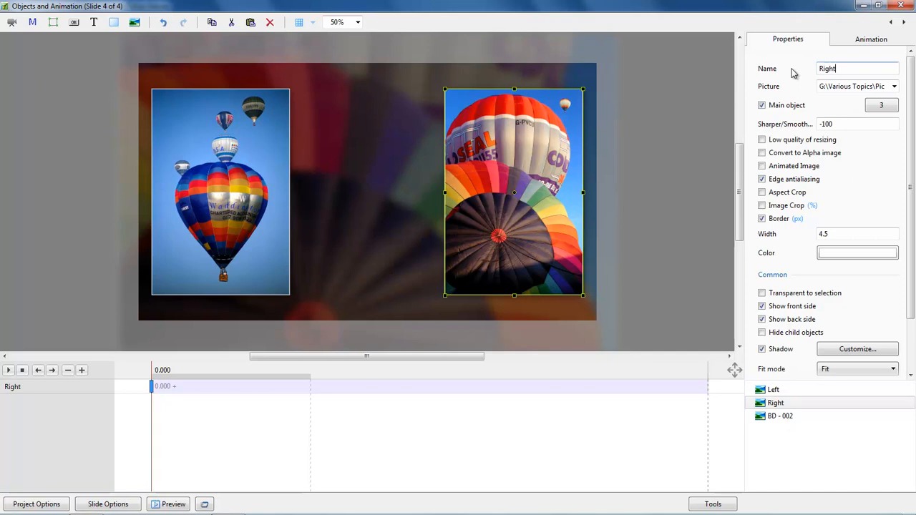
Step: Examine the opacity, blur and zoom animation settings of the BD - 002 background picture
{"action": "left_click", "coordinate": [779, 418]}
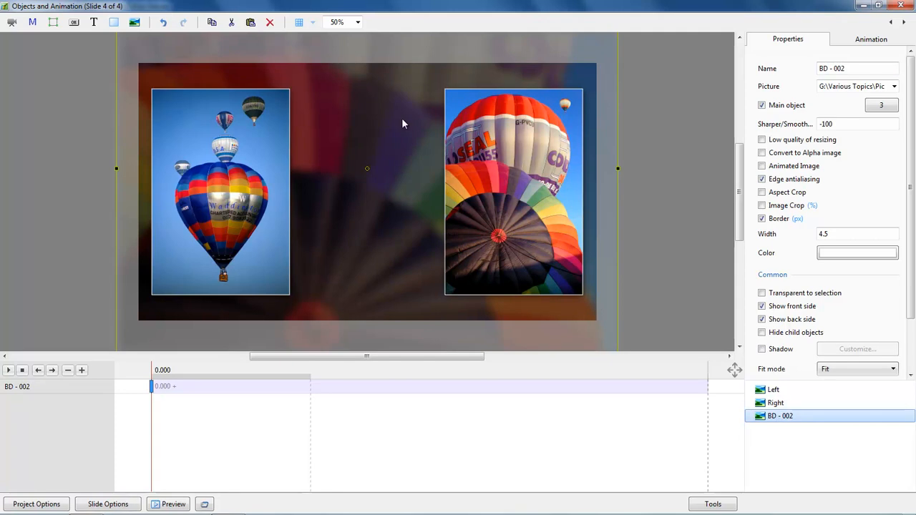
{"action": "left_click", "coordinate": [867, 40]}
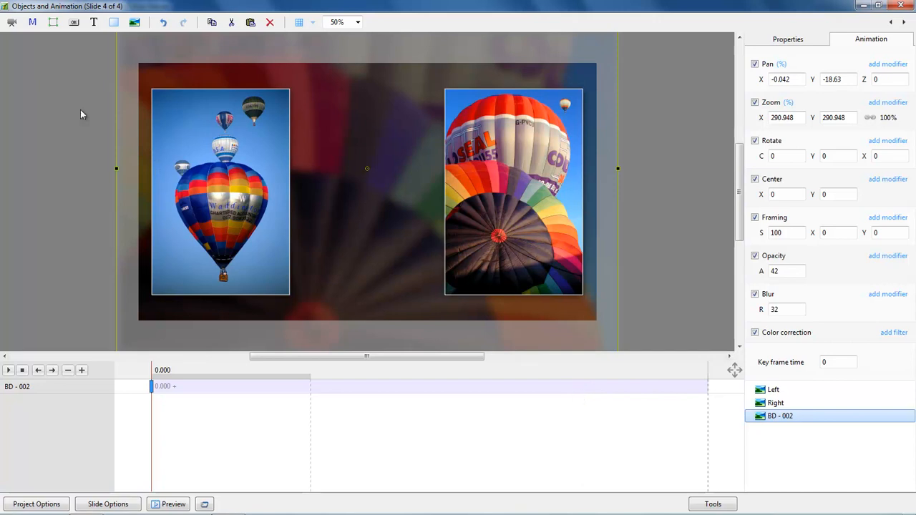
{"action": "left_click", "coordinate": [59, 81]}
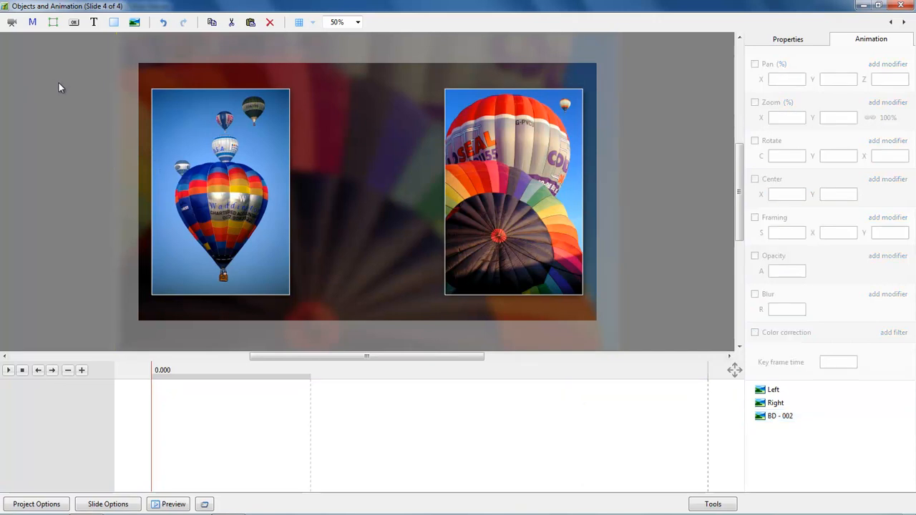
Step: Add a Circle mask template of 512 by 512 pixels with the width of blur at 0%
{"action": "left_click", "coordinate": [32, 23]}
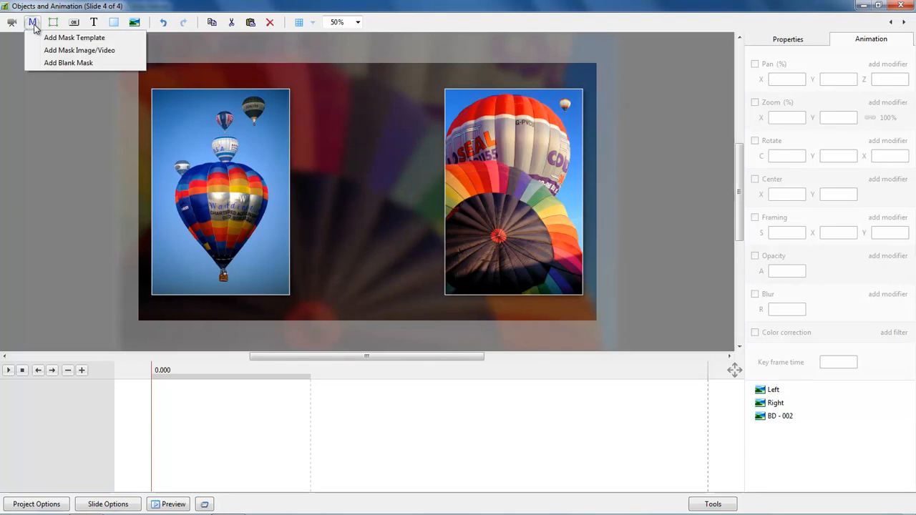
{"action": "left_click", "coordinate": [81, 41]}
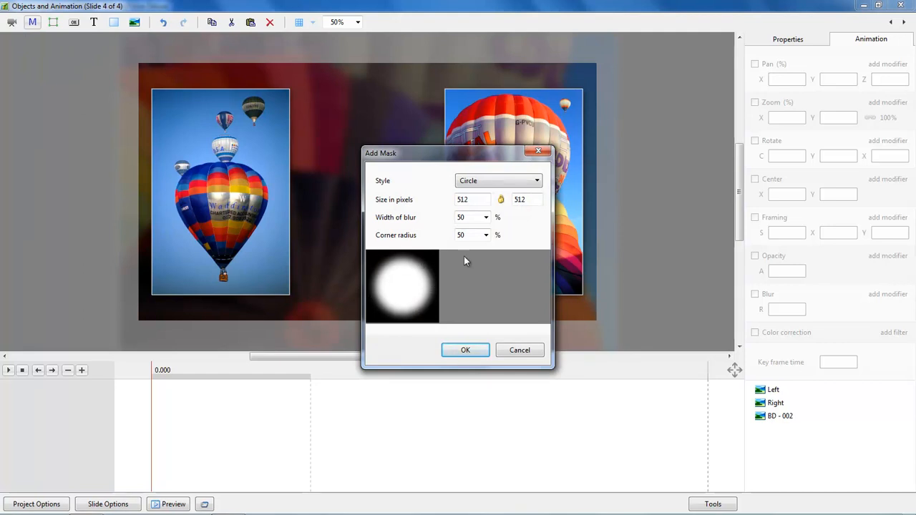
{"action": "left_click", "coordinate": [486, 218]}
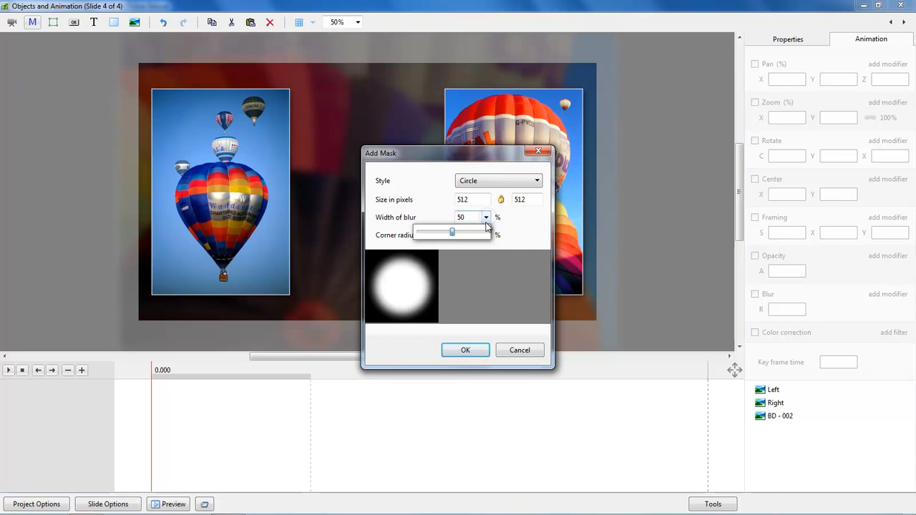
{"action": "left_click_drag", "start_coordinate": [452, 236], "coordinate": [401, 237]}
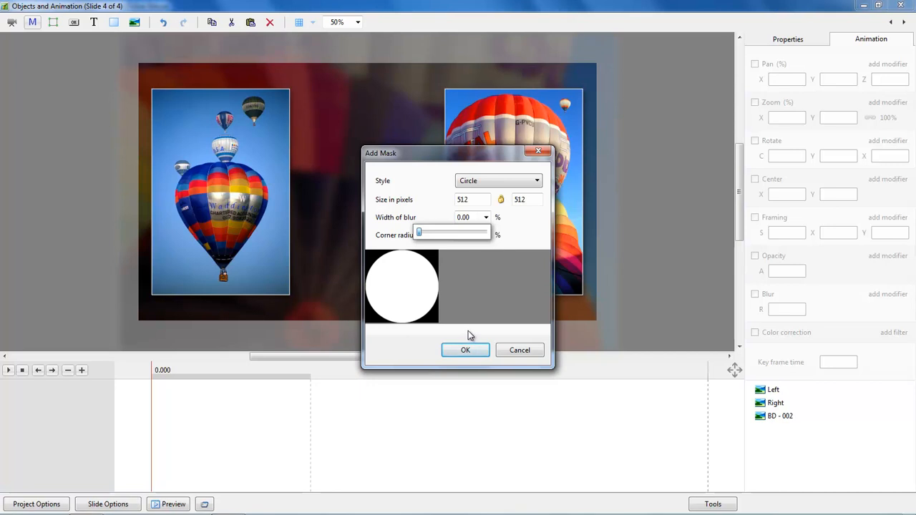
{"action": "left_click", "coordinate": [466, 352]}
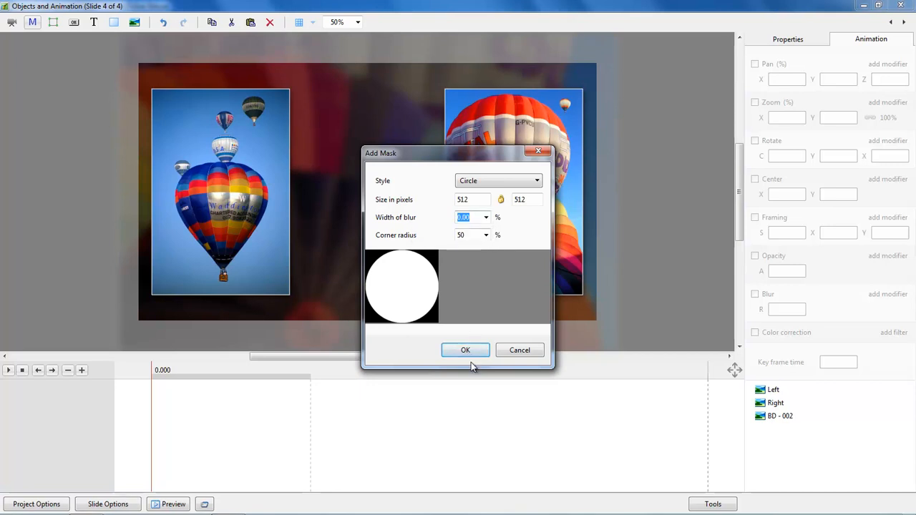
{"action": "left_click", "coordinate": [465, 352]}
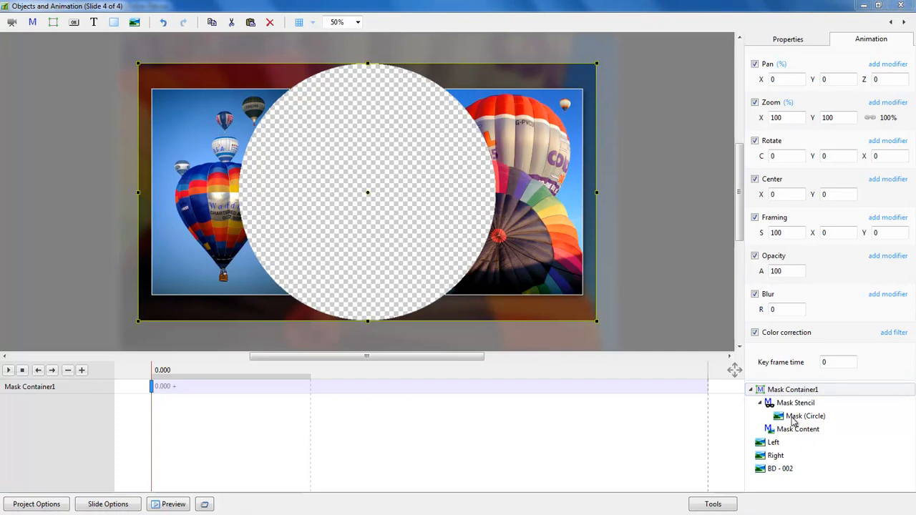
Step: Add the BD - 001 picture as an image inside the Mask Content of Mask Container1
{"action": "left_click", "coordinate": [793, 419]}
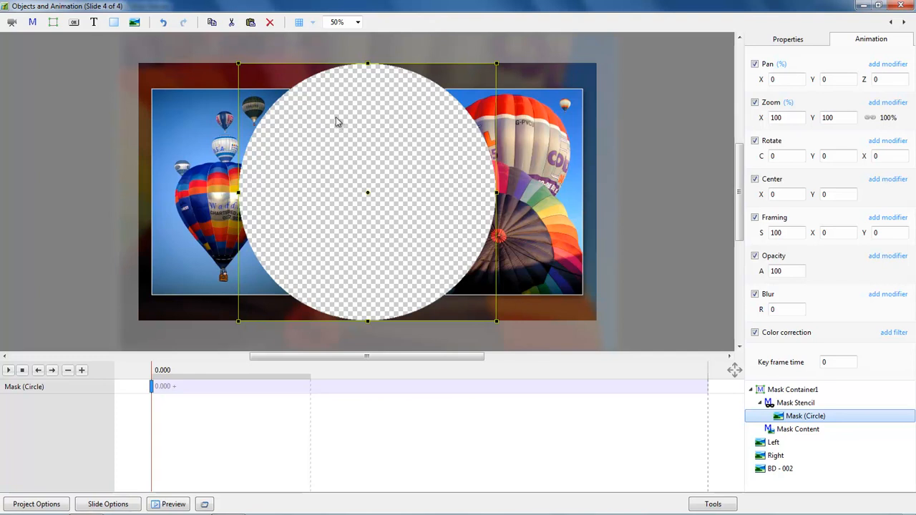
{"action": "left_click", "coordinate": [793, 433]}
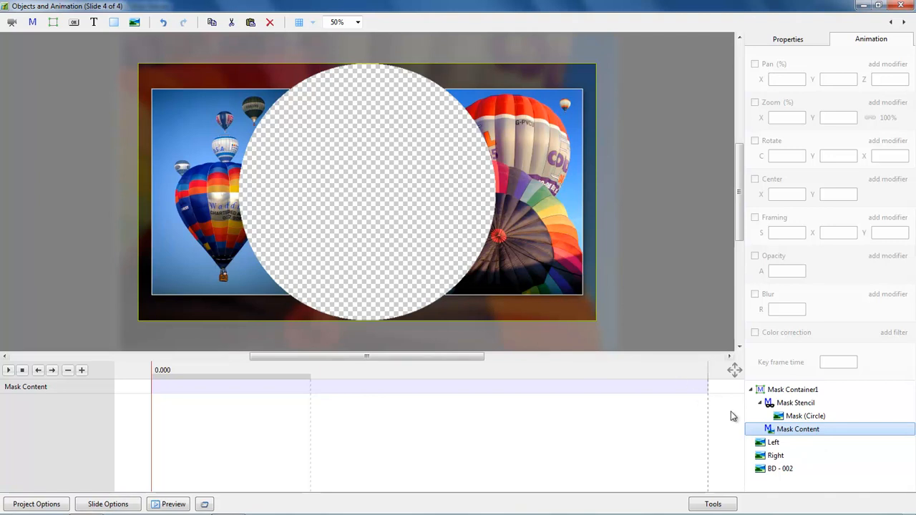
{"action": "right_click", "coordinate": [798, 433]}
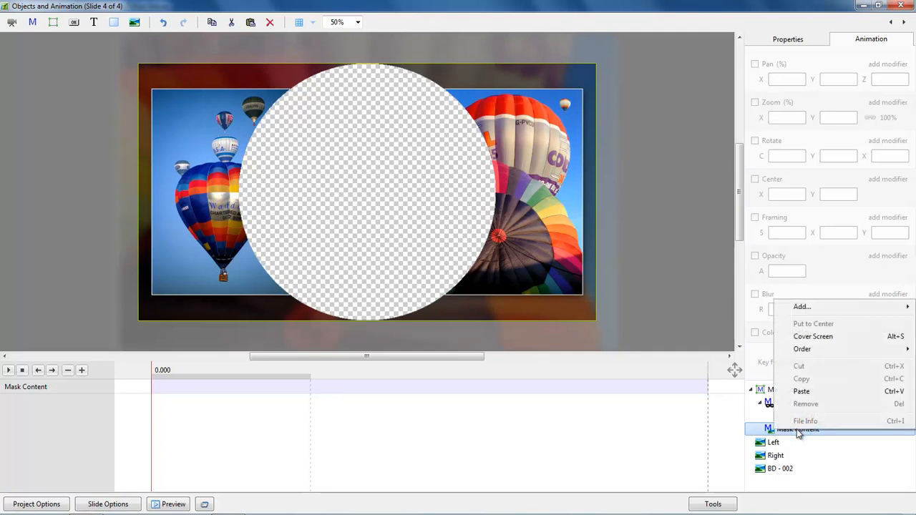
{"action": "mouse_move", "coordinate": [807, 309]}
{"action": "left_click", "coordinate": [695, 307]}
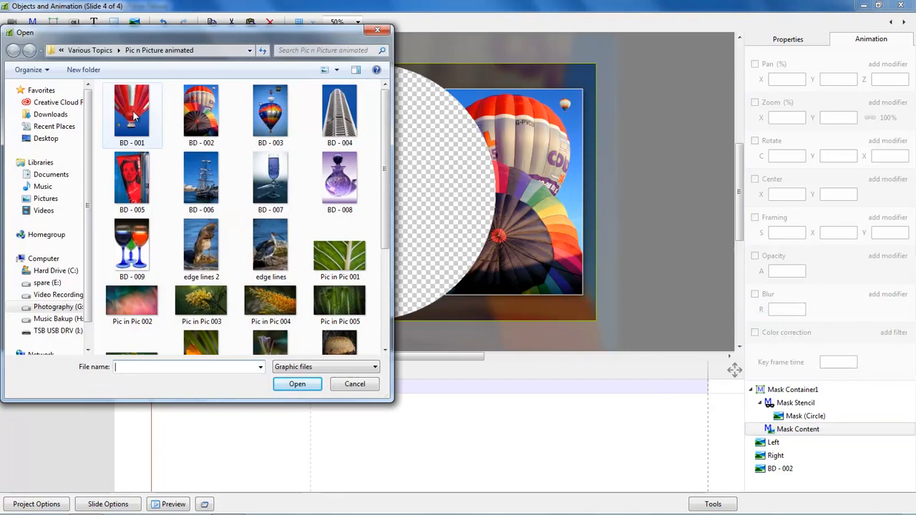
{"action": "double_click", "coordinate": [130, 117]}
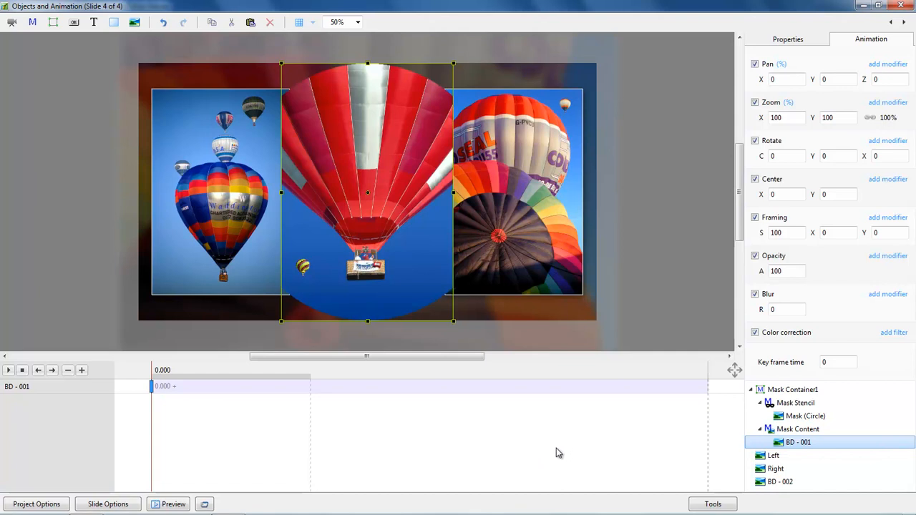
Step: Reshape the Mask (Circle) stencil into a tall oval by setting its zoom to X 55 and Y 81
{"action": "left_click", "coordinate": [796, 419]}
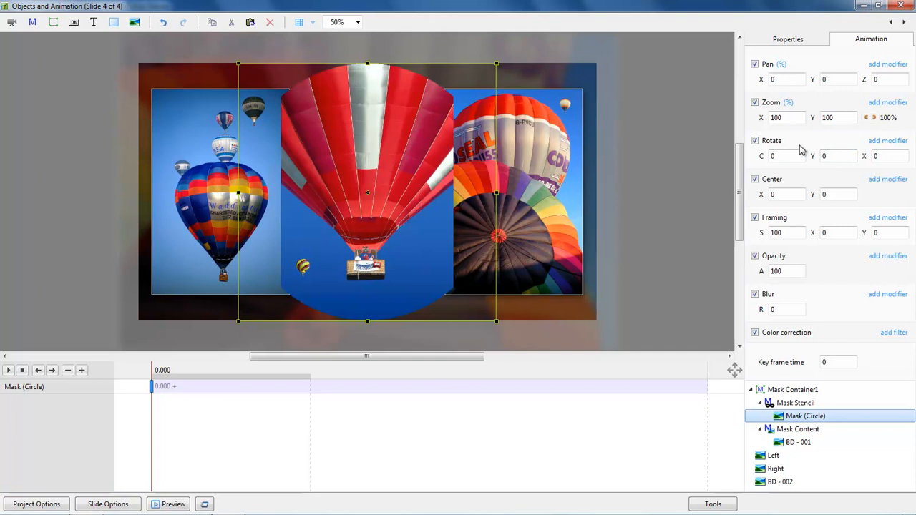
{"action": "left_click_drag", "start_coordinate": [760, 118], "coordinate": [739, 122]}
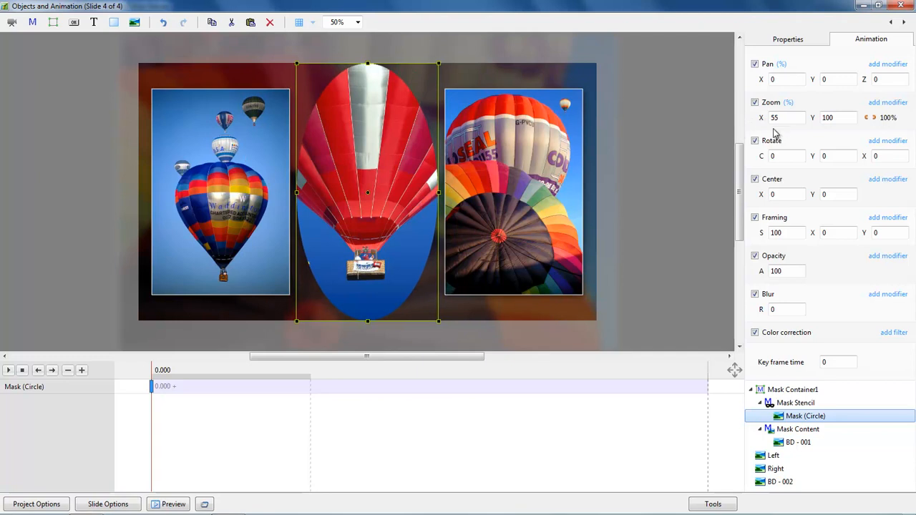
{"action": "left_click_drag", "start_coordinate": [807, 120], "coordinate": [802, 120]}
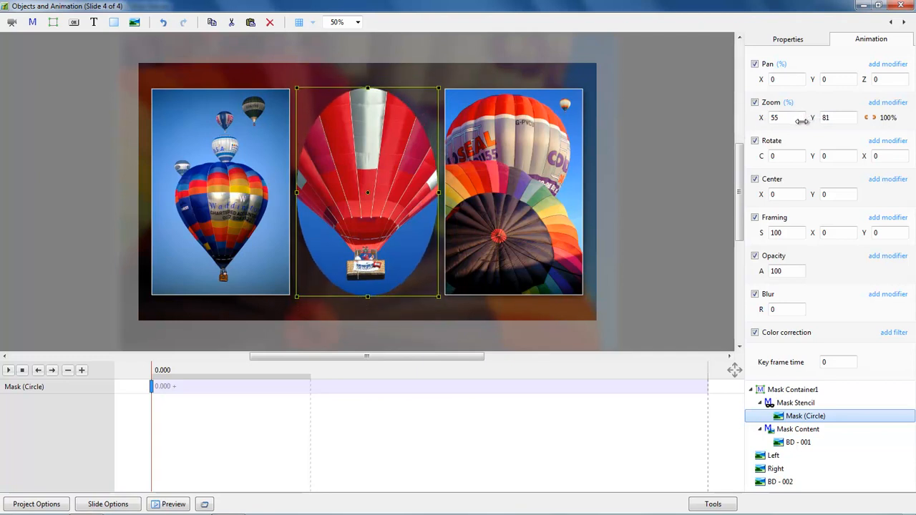
{"action": "left_click", "coordinate": [672, 163]}
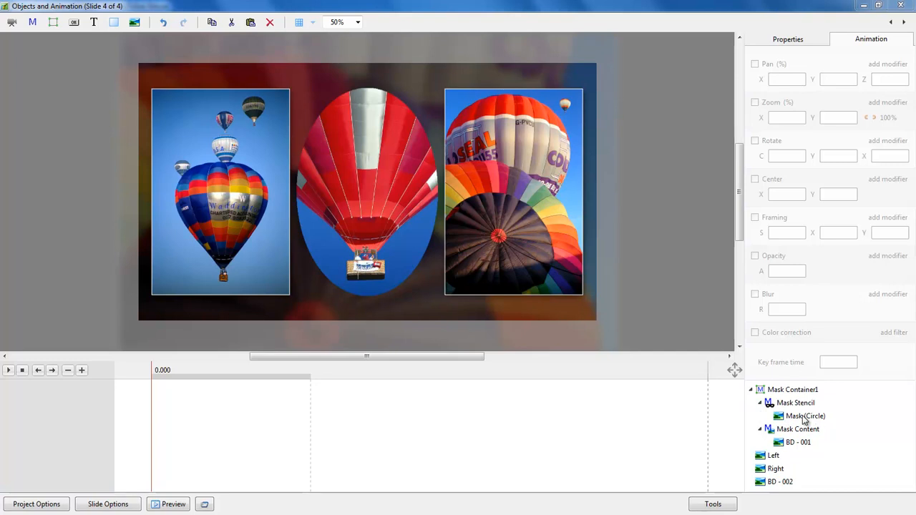
Step: Collapse Mask Container1 in the object list and rename it as center
{"action": "left_click", "coordinate": [760, 403]}
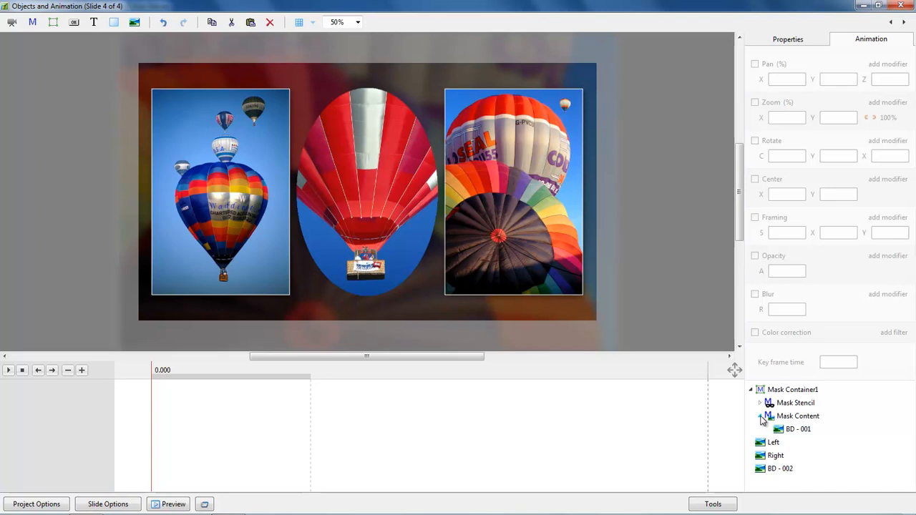
{"action": "left_click", "coordinate": [760, 417]}
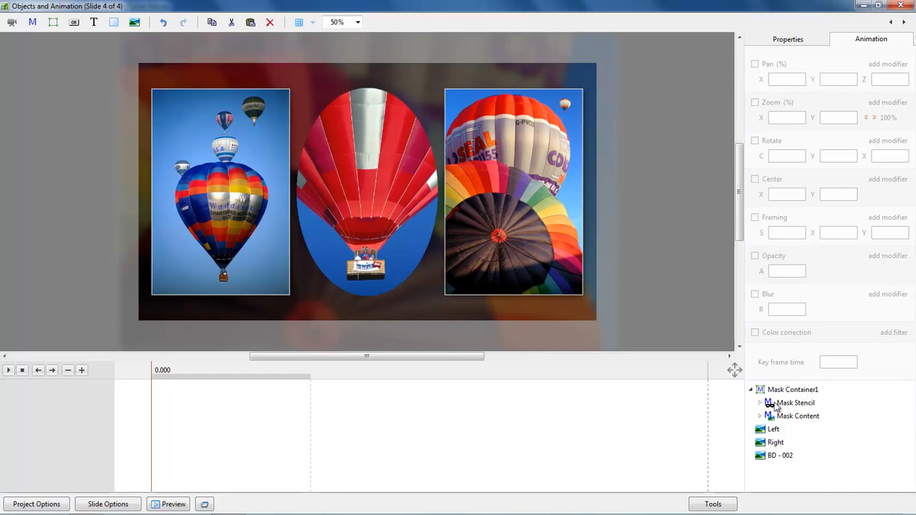
{"action": "left_click", "coordinate": [751, 389]}
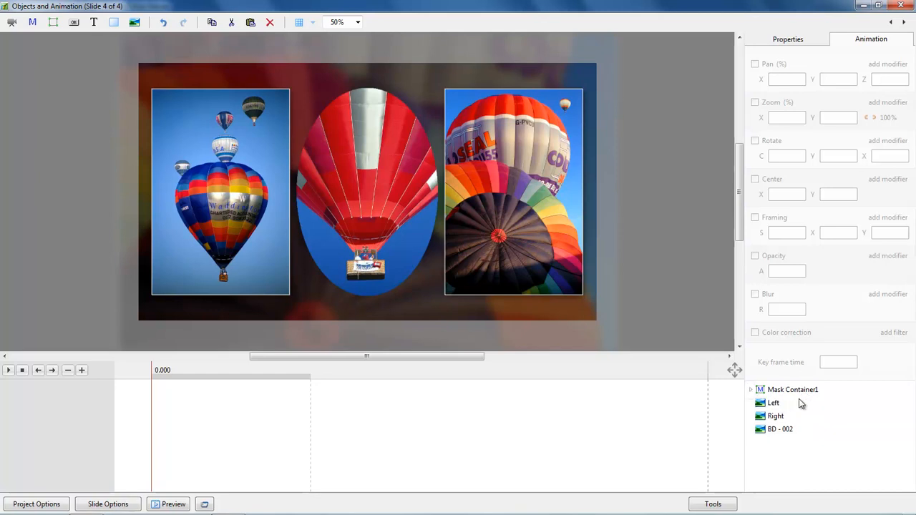
{"action": "left_click", "coordinate": [783, 392]}
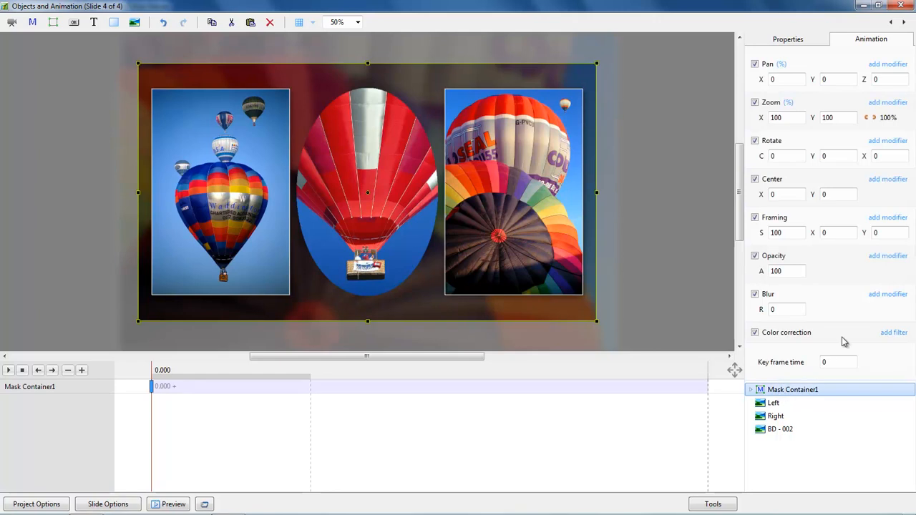
{"action": "left_click", "coordinate": [791, 39]}
{"action": "left_click_drag", "start_coordinate": [879, 68], "coordinate": [770, 68]}
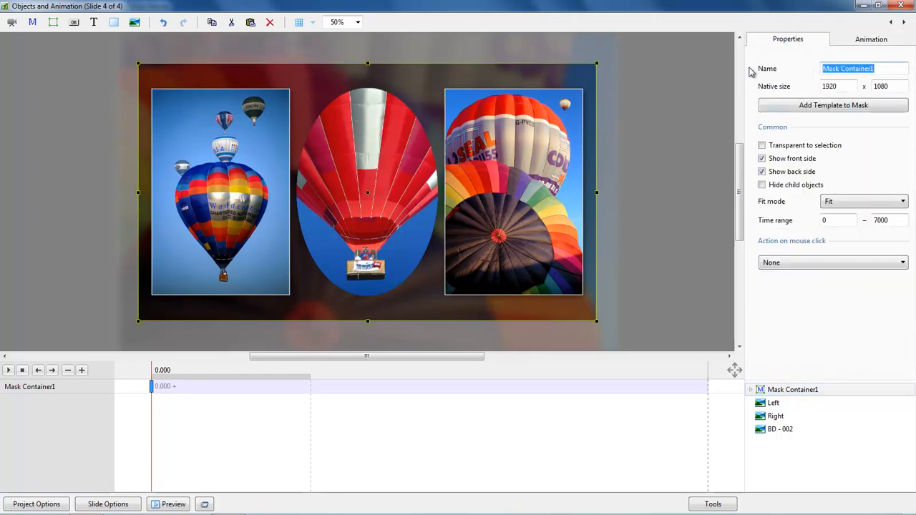
{"action": "type", "text": "center"}
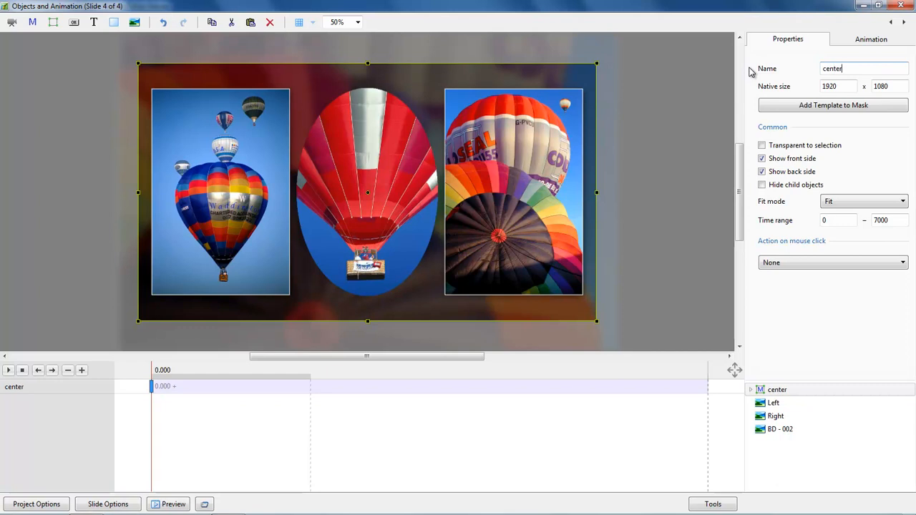
{"action": "left_click", "coordinate": [838, 448]}
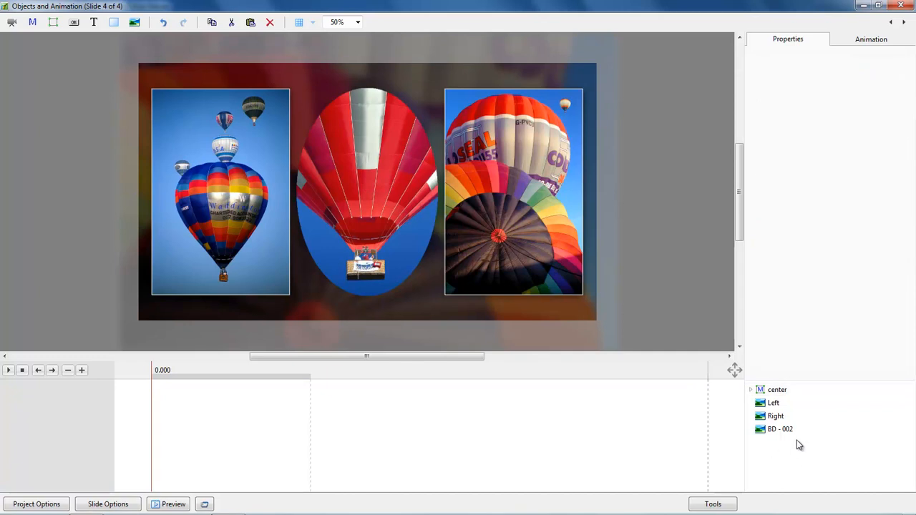
Step: Expand the center container with its Mask Stencil and Mask Content, and enlarge the object list area
{"action": "left_click", "coordinate": [751, 390]}
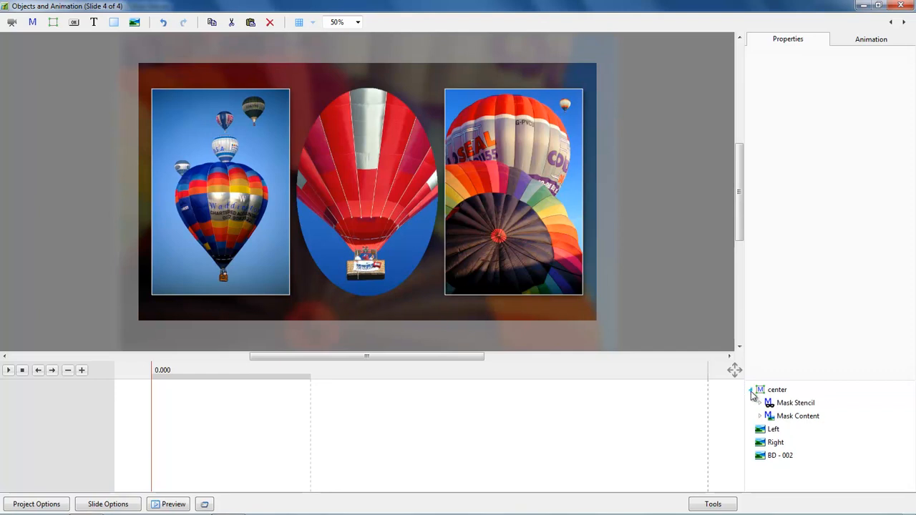
{"action": "left_click", "coordinate": [760, 403]}
{"action": "left_click", "coordinate": [760, 428]}
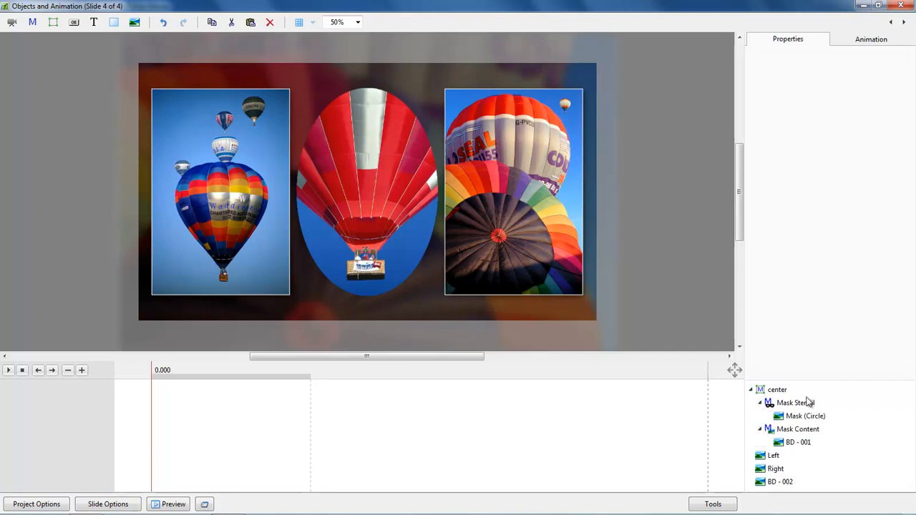
{"action": "left_click_drag", "start_coordinate": [819, 380], "coordinate": [820, 354]}
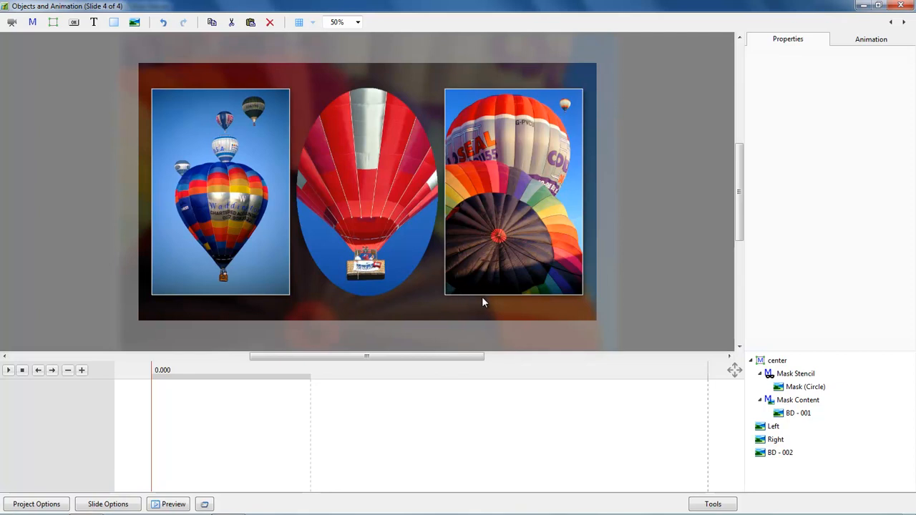
Step: Try a white border up to 307 px wide on the masked BD - 001 picture, and reset its width to 0
{"action": "left_click", "coordinate": [790, 415]}
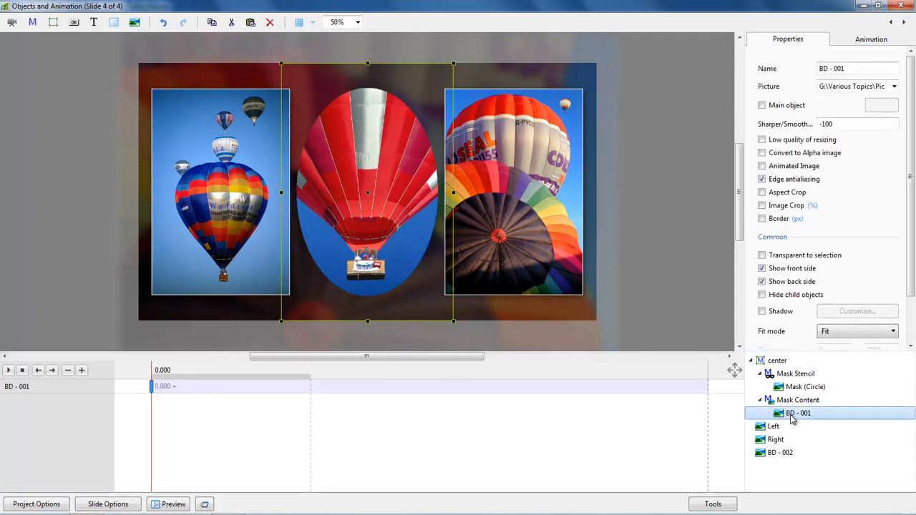
{"action": "left_click", "coordinate": [762, 219]}
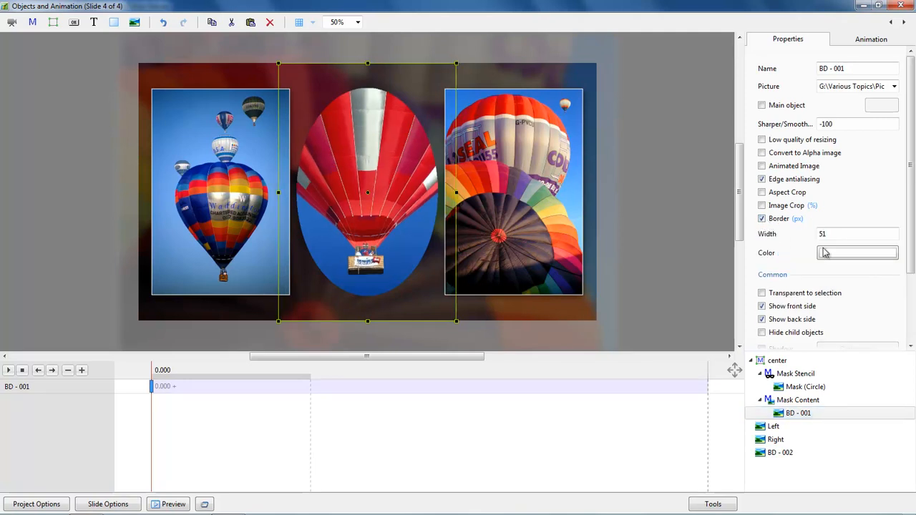
{"action": "left_click_drag", "start_coordinate": [765, 234], "coordinate": [913, 249]}
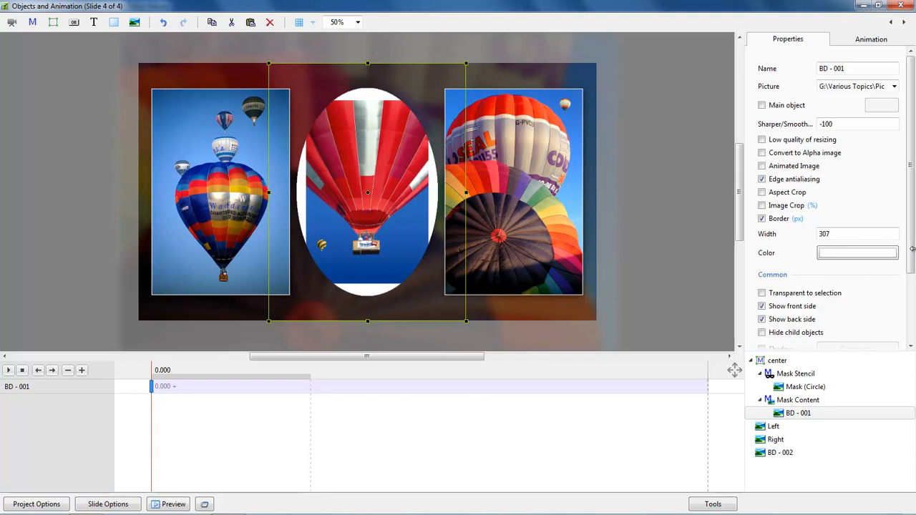
{"action": "double_click", "coordinate": [767, 236]}
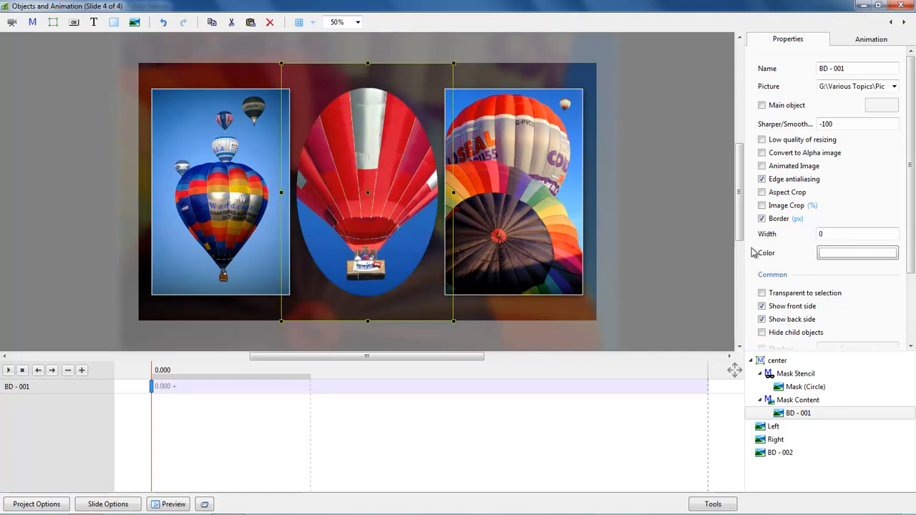
Step: Try a border on the Mask (Circle) stencil and turn it off again
{"action": "left_click", "coordinate": [792, 388]}
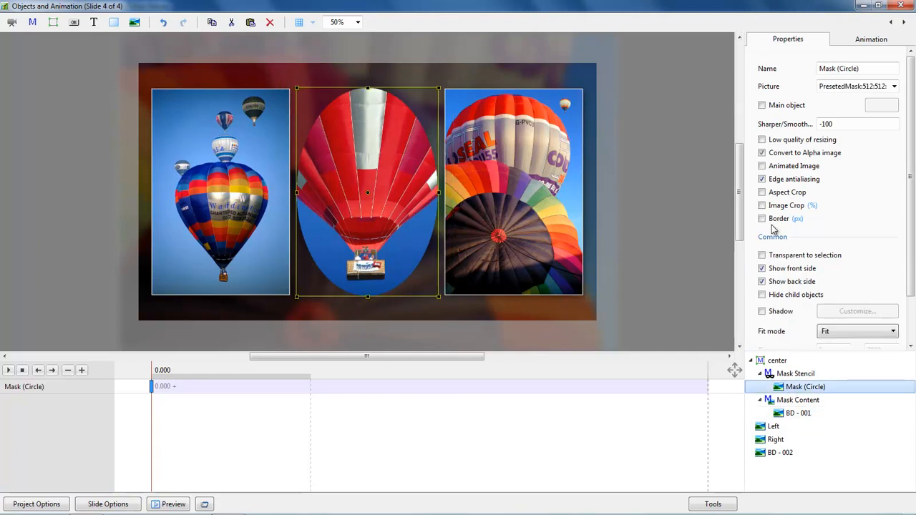
{"action": "left_click", "coordinate": [761, 219]}
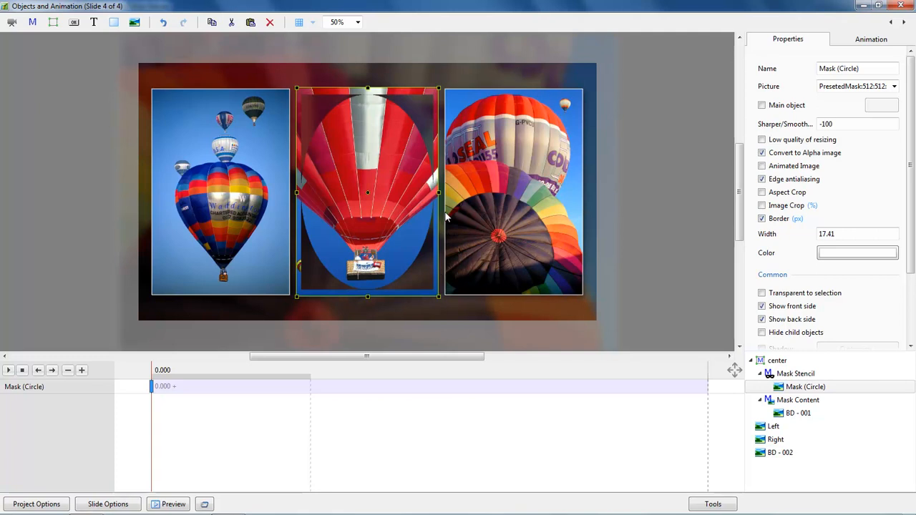
{"action": "left_click", "coordinate": [763, 220]}
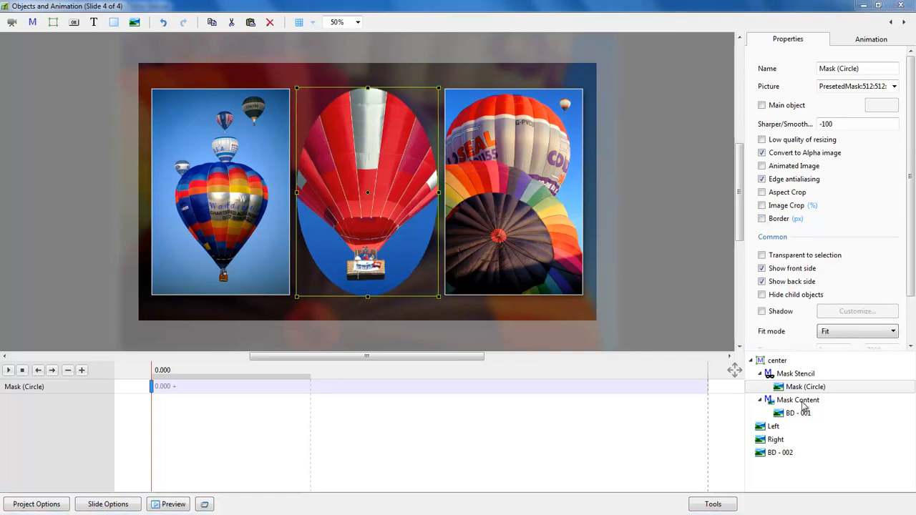
Step: Delete the Left and Right pictures from the slide
{"action": "left_click", "coordinate": [773, 427]}
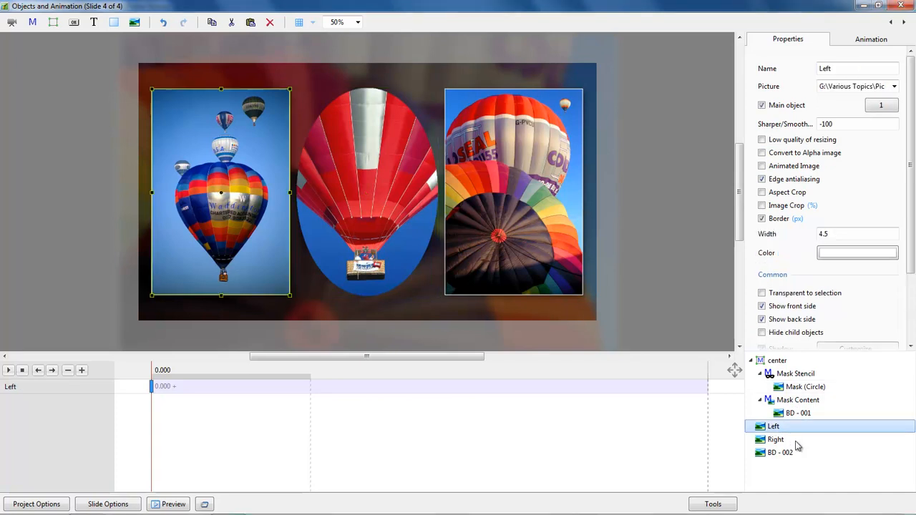
{"action": "key", "text": "Delete"}
{"action": "left_click", "coordinate": [777, 430]}
{"action": "key", "text": "Delete"}
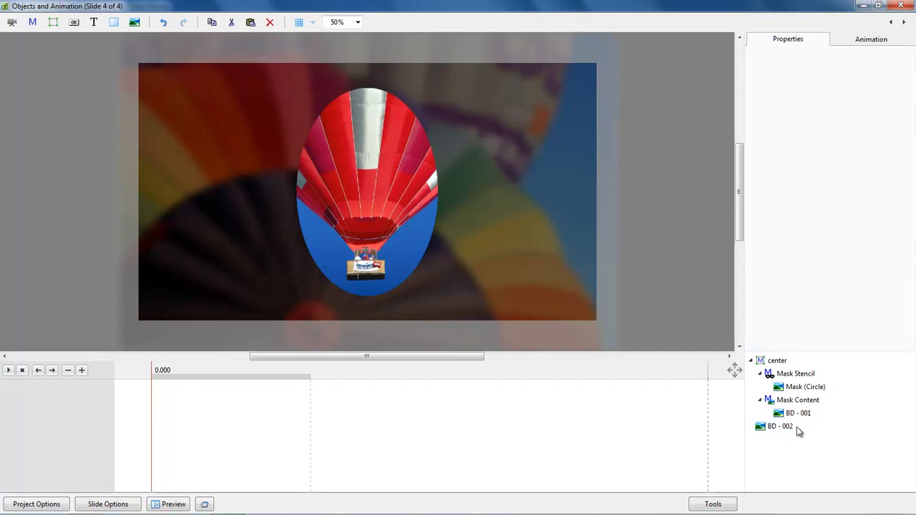
Step: Collapse the center mask container and duplicate it at the top level of the slide by copy and paste
{"action": "left_click", "coordinate": [750, 360]}
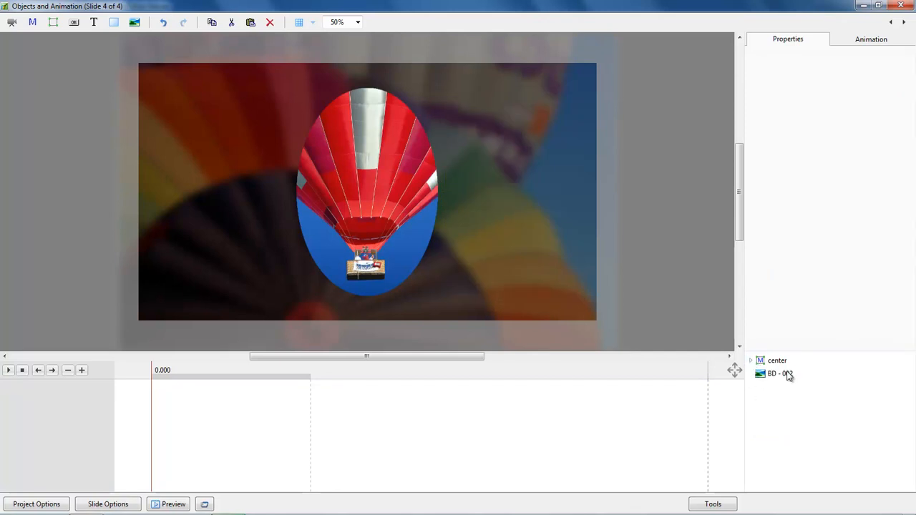
{"action": "left_click", "coordinate": [776, 362]}
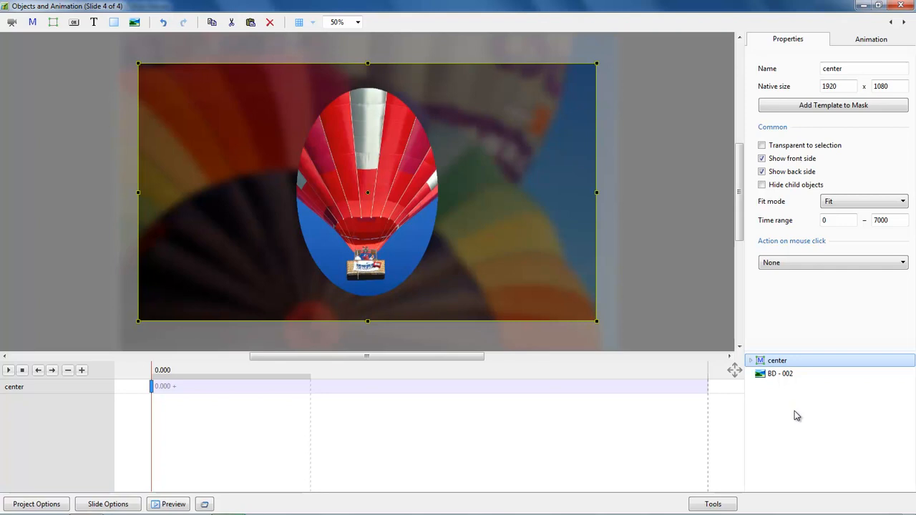
{"action": "right_click", "coordinate": [787, 361]}
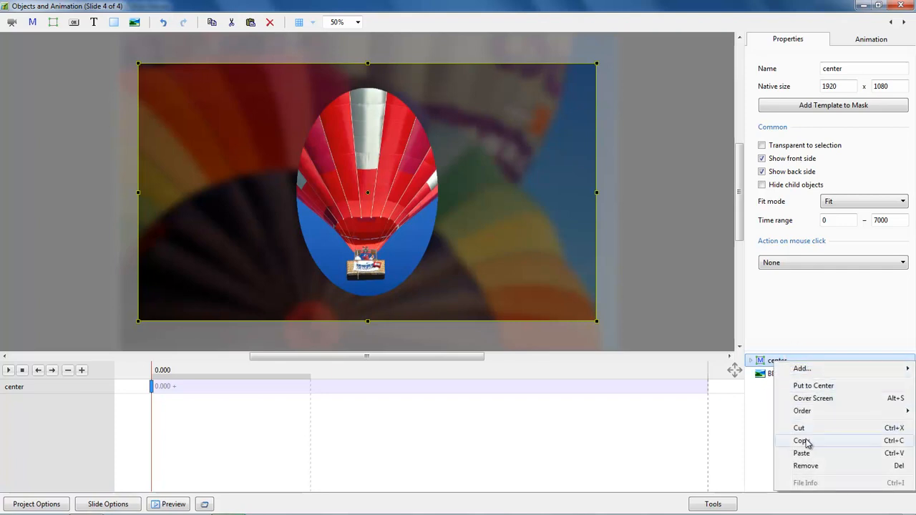
{"action": "left_click", "coordinate": [762, 409]}
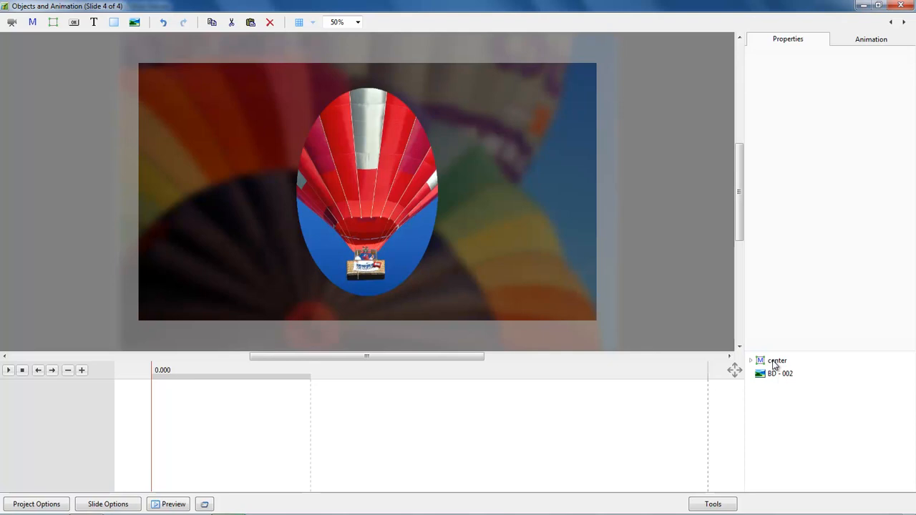
{"action": "right_click", "coordinate": [781, 412]}
{"action": "left_click", "coordinate": [803, 369]}
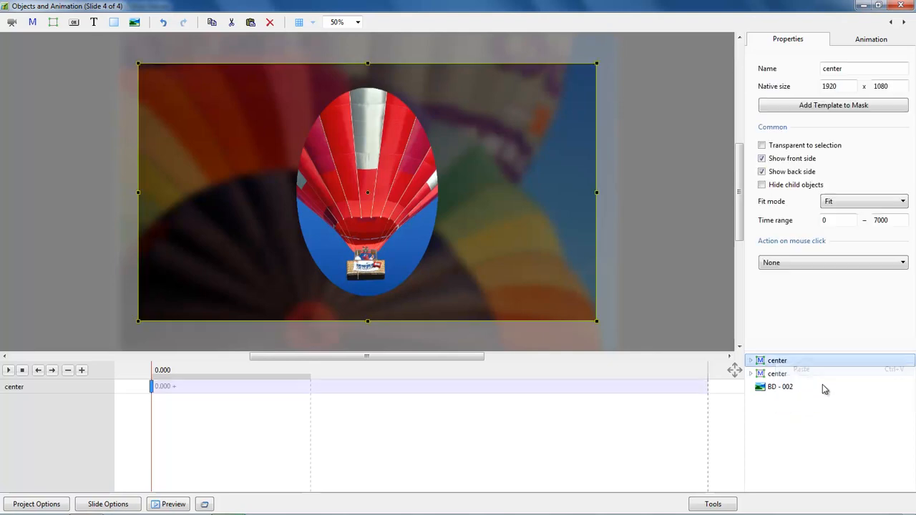
Step: Rename the lower of the two center mask containers as left
{"action": "left_click", "coordinate": [778, 375]}
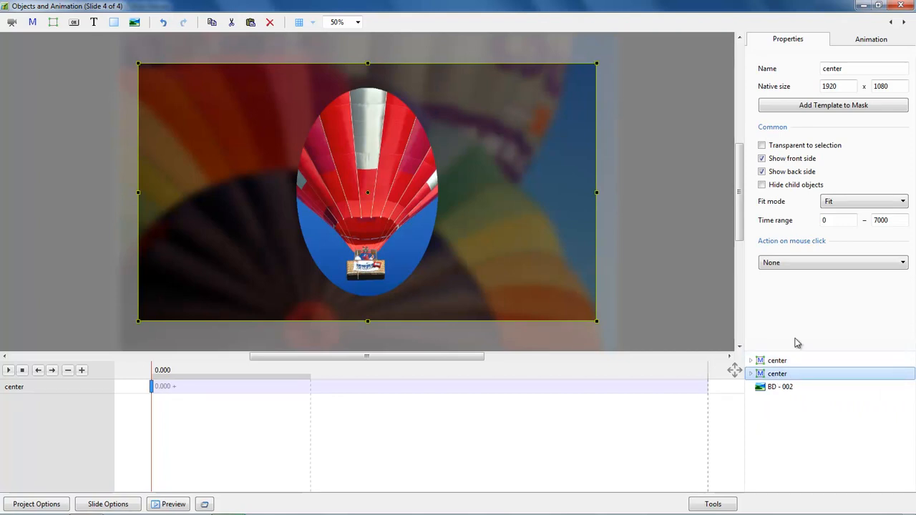
{"action": "double_click", "coordinate": [847, 68]}
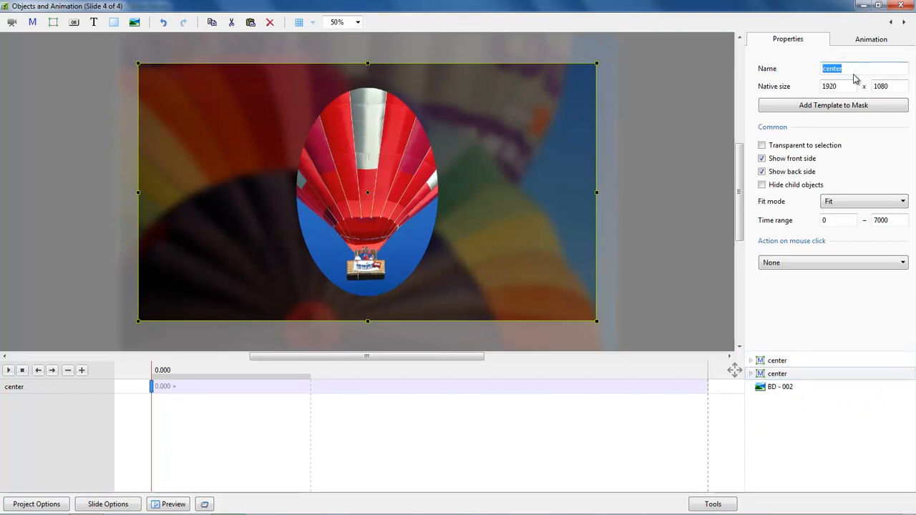
{"action": "type", "text": "left"}
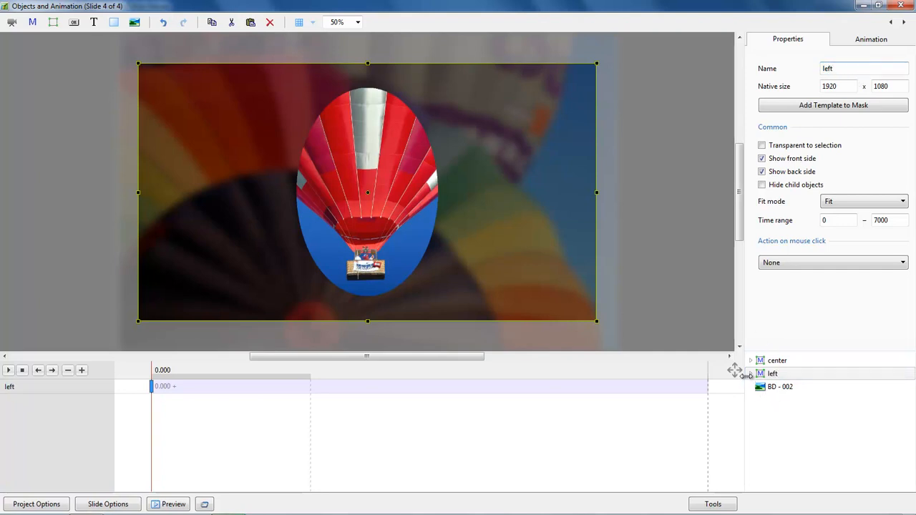
Step: Move the left mask container sideways by setting its horizontal Pan to -65%
{"action": "left_click", "coordinate": [751, 374]}
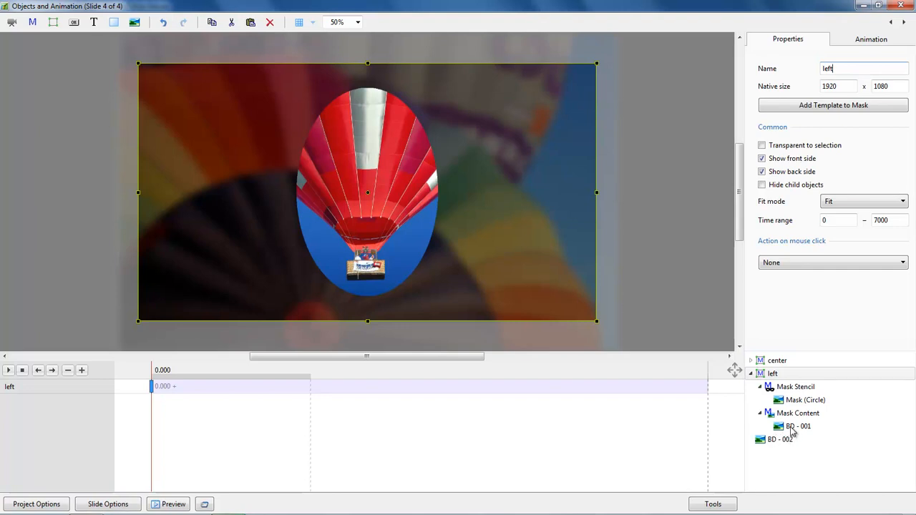
{"action": "left_click", "coordinate": [794, 402]}
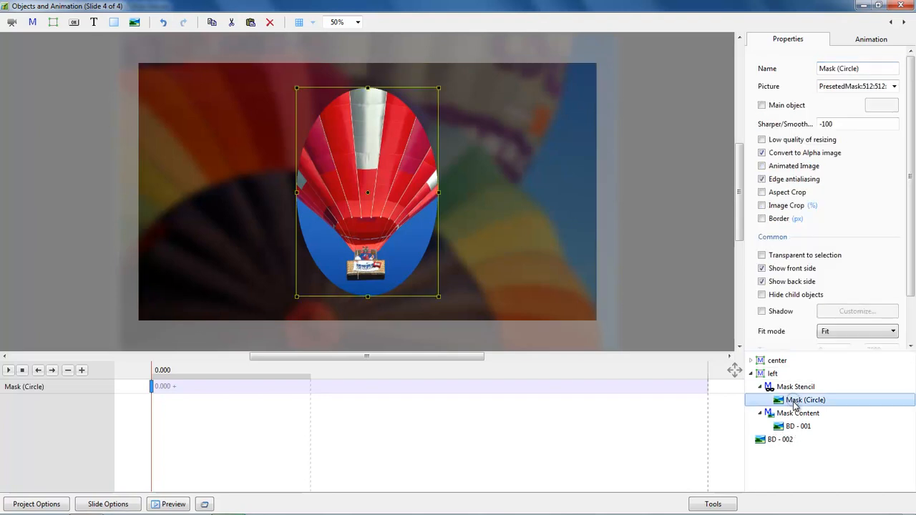
{"action": "left_click", "coordinate": [767, 375]}
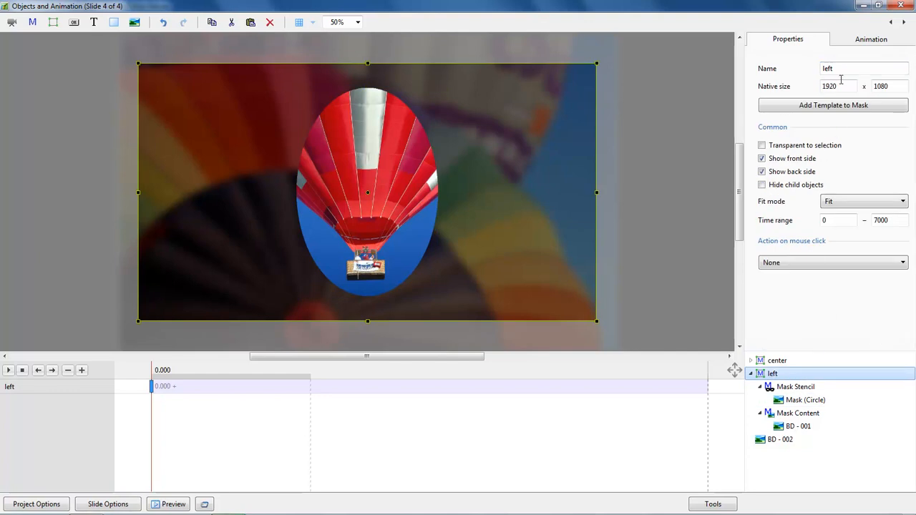
{"action": "left_click", "coordinate": [871, 38]}
{"action": "left_click_drag", "start_coordinate": [771, 83], "coordinate": [726, 82]}
{"action": "double_click", "coordinate": [785, 79]}
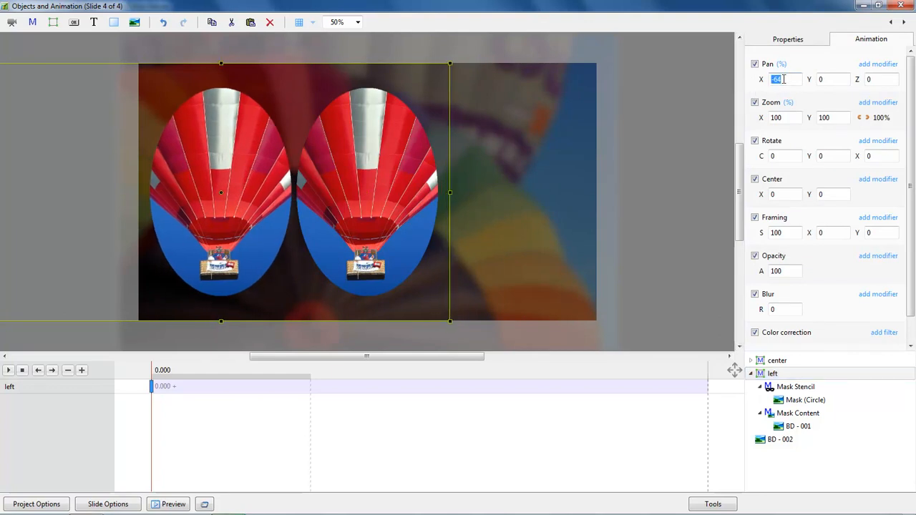
{"action": "type", "text": "-66"}
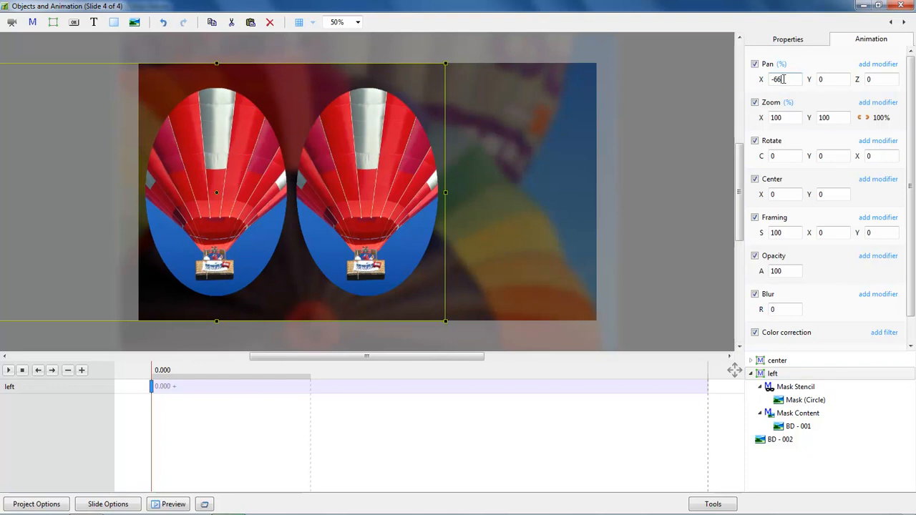
{"action": "key", "text": "BackSpace"}
{"action": "type", "text": "5"}
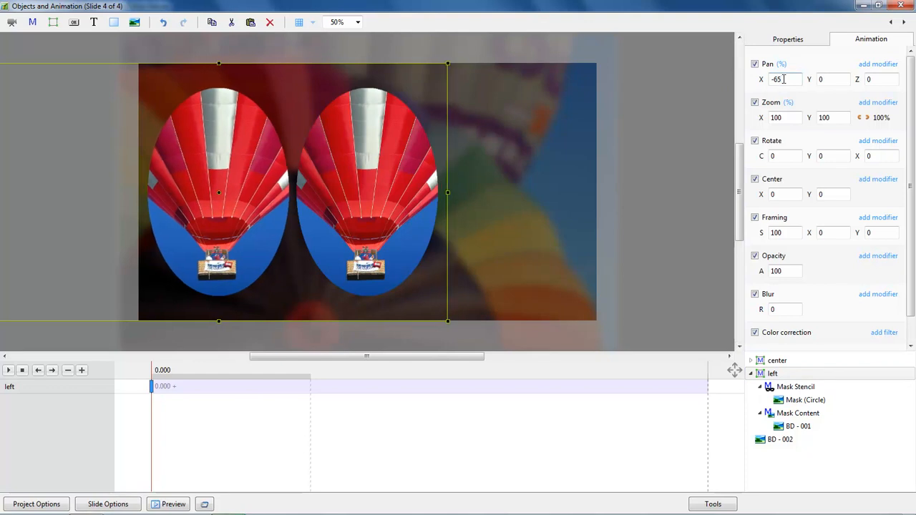
Step: Replace the BD - 001 picture inside the left container's mask content with BD - 002, and collapse the container
{"action": "left_click", "coordinate": [797, 428]}
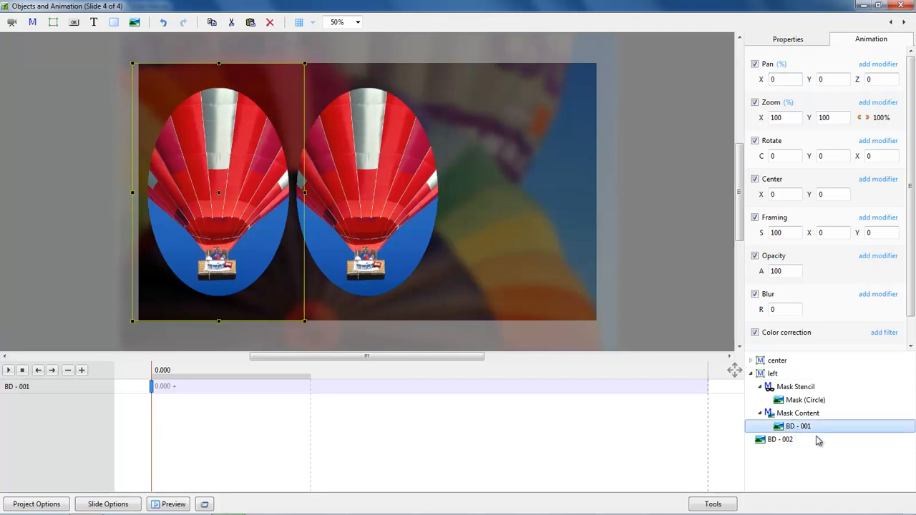
{"action": "left_click", "coordinate": [816, 40]}
{"action": "left_click", "coordinate": [894, 87]}
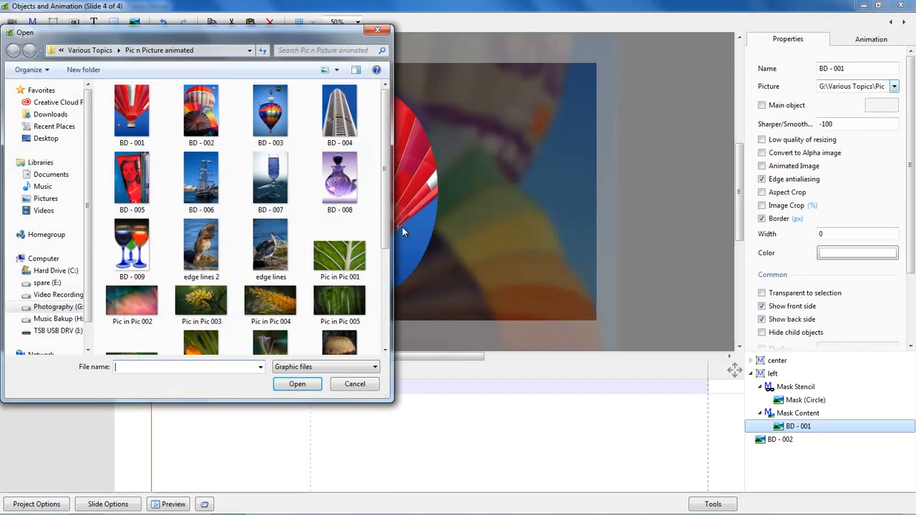
{"action": "double_click", "coordinate": [205, 113]}
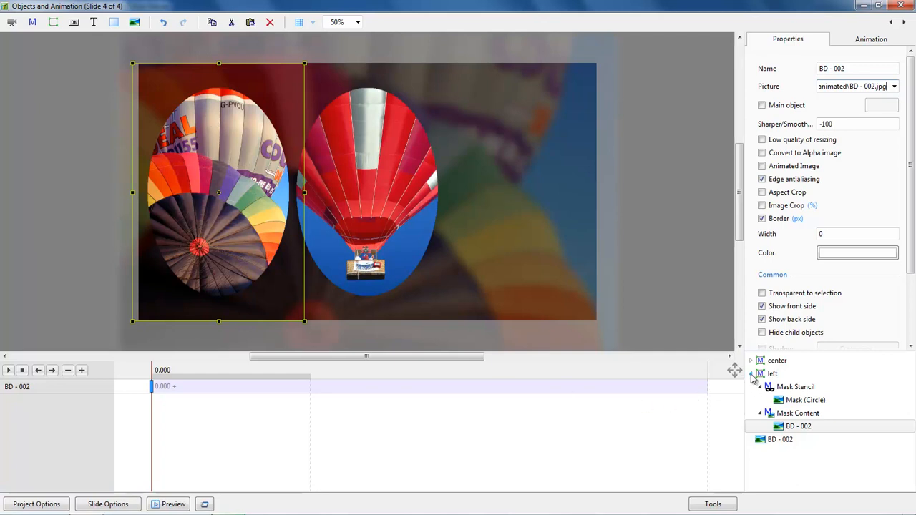
{"action": "left_click", "coordinate": [751, 375]}
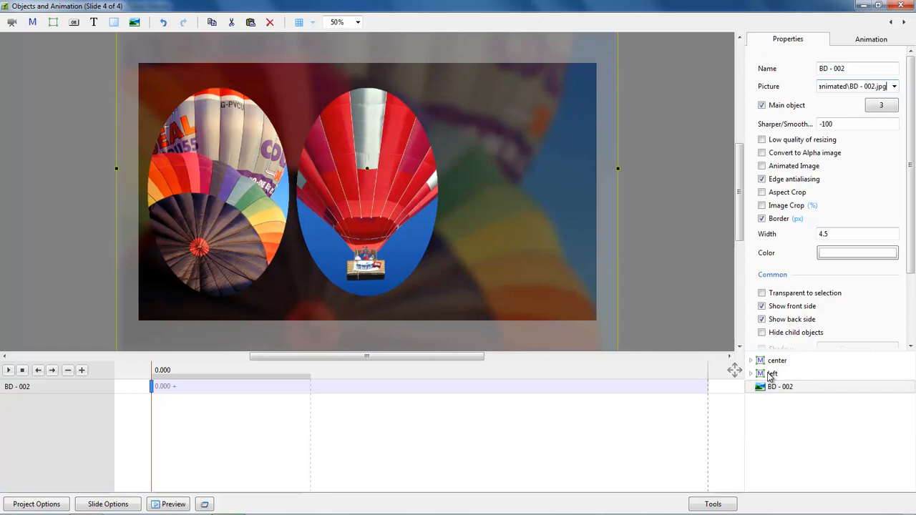
Step: Duplicate the left mask container at the top level of the slide by copy and paste
{"action": "left_click", "coordinate": [772, 374]}
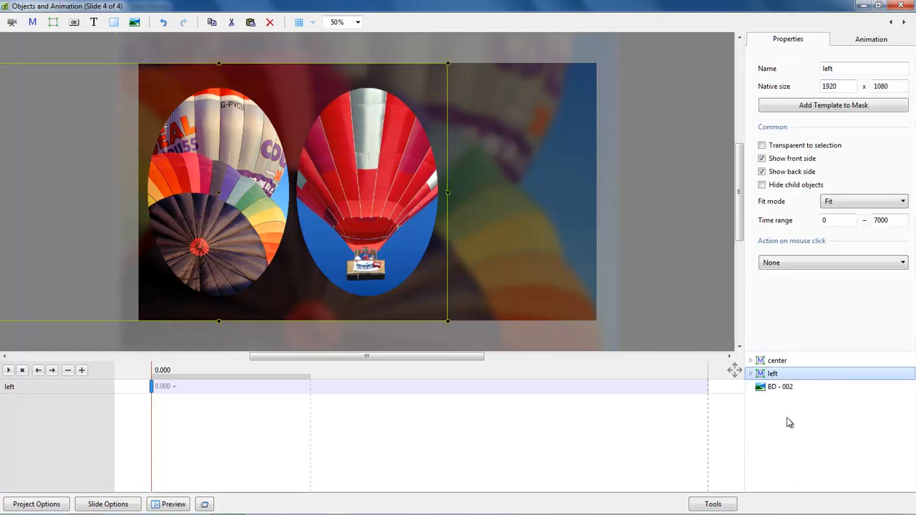
{"action": "right_click", "coordinate": [773, 374]}
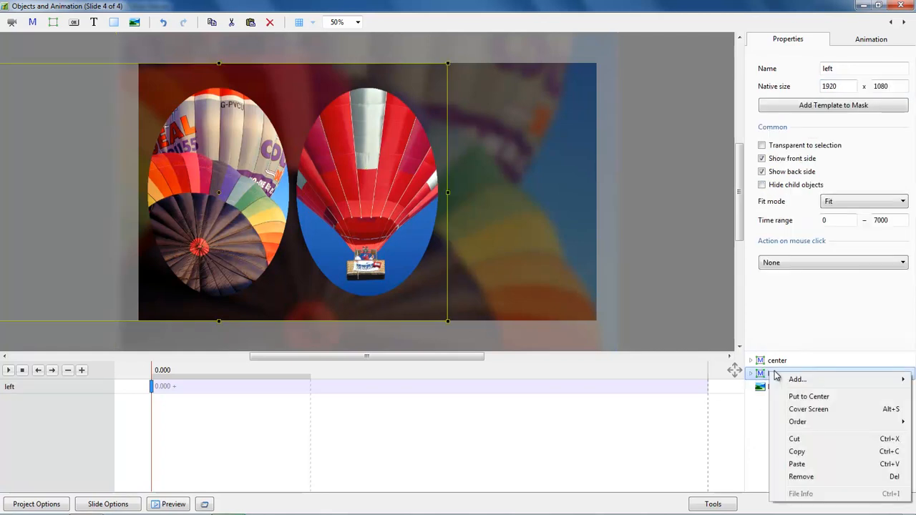
{"action": "left_click", "coordinate": [799, 453]}
{"action": "left_click", "coordinate": [779, 426]}
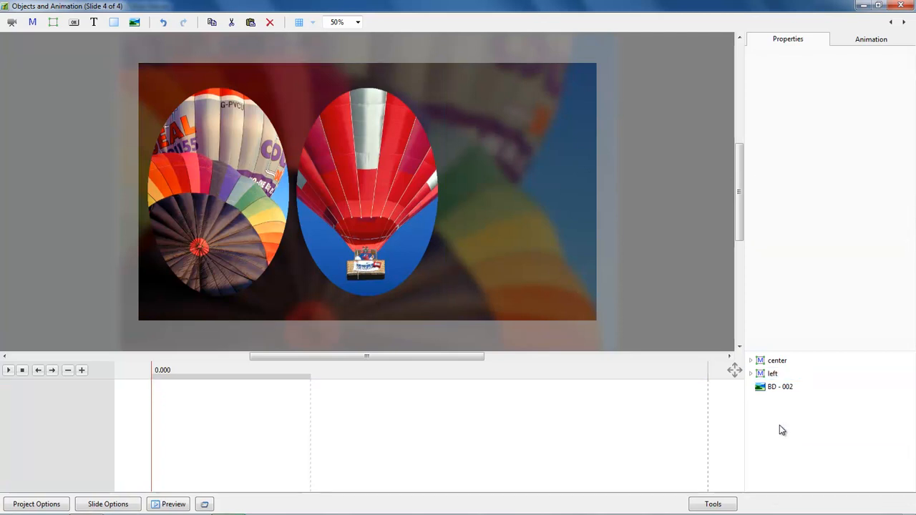
{"action": "right_click", "coordinate": [777, 426]}
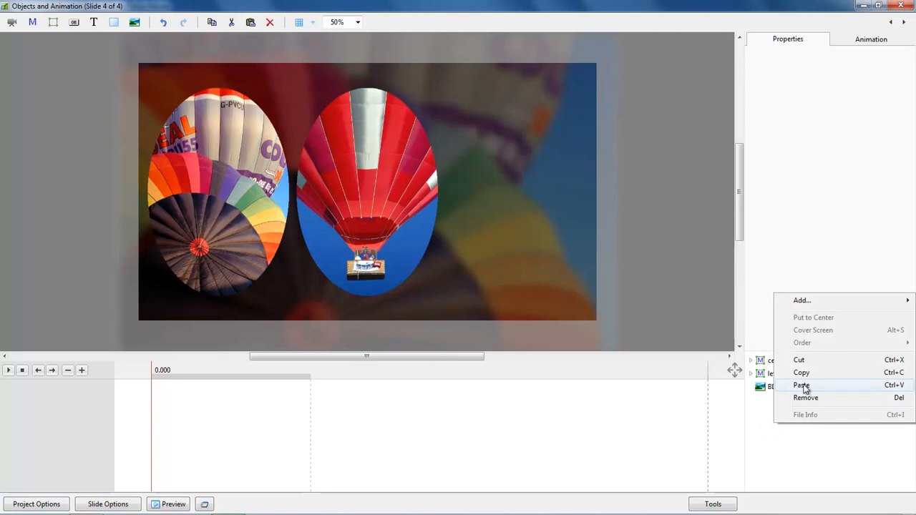
{"action": "left_click", "coordinate": [802, 386]}
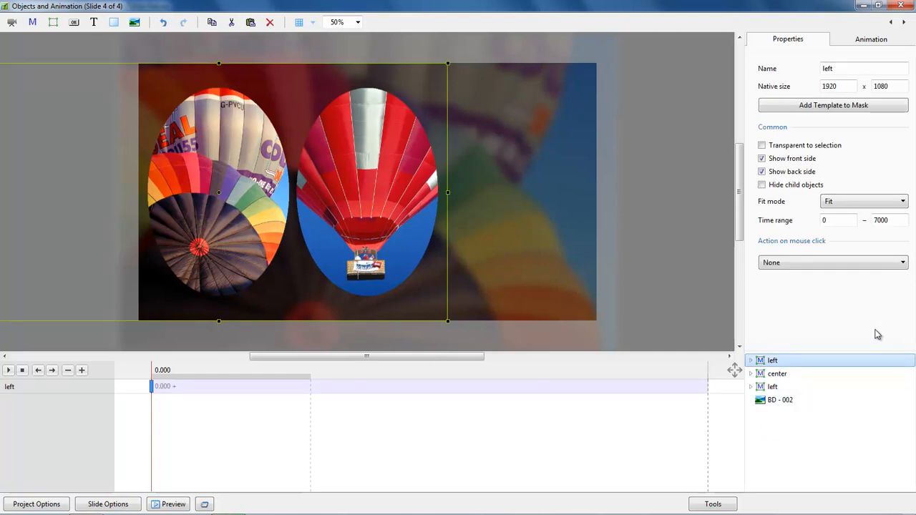
Step: Move the pasted mask container down the object order to just above the BD - 002 background and rename it Right
{"action": "key", "text": "shift+Page_Down"}
{"action": "key", "text": "shift+Page_Down"}
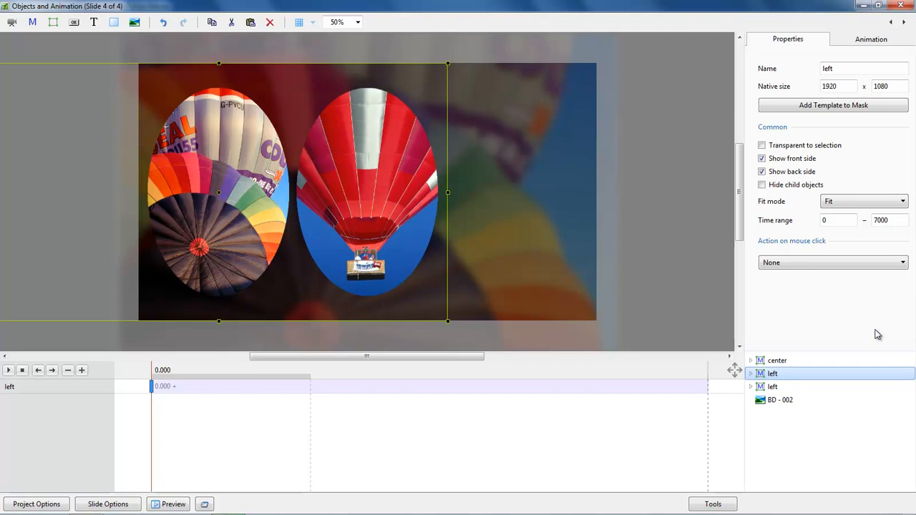
{"action": "double_click", "coordinate": [830, 68]}
{"action": "type", "text": "R"}
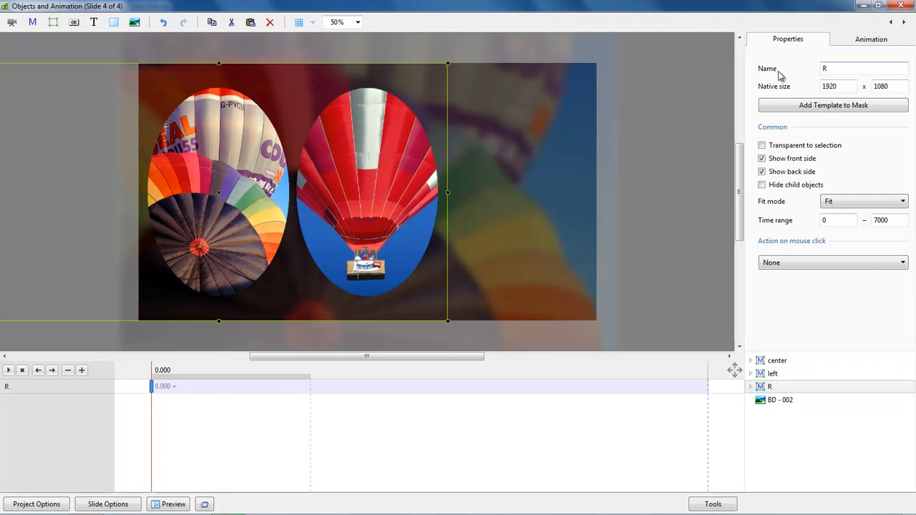
{"action": "type", "text": "ight"}
Step: Set the Right mask container's horizontal Pan to 65%
{"action": "left_click", "coordinate": [866, 41]}
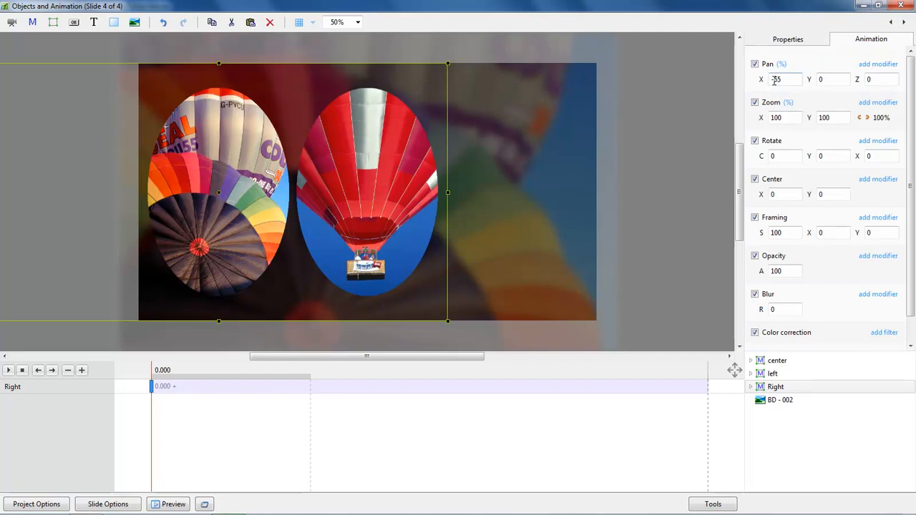
{"action": "left_click_drag", "start_coordinate": [780, 81], "coordinate": [751, 85]}
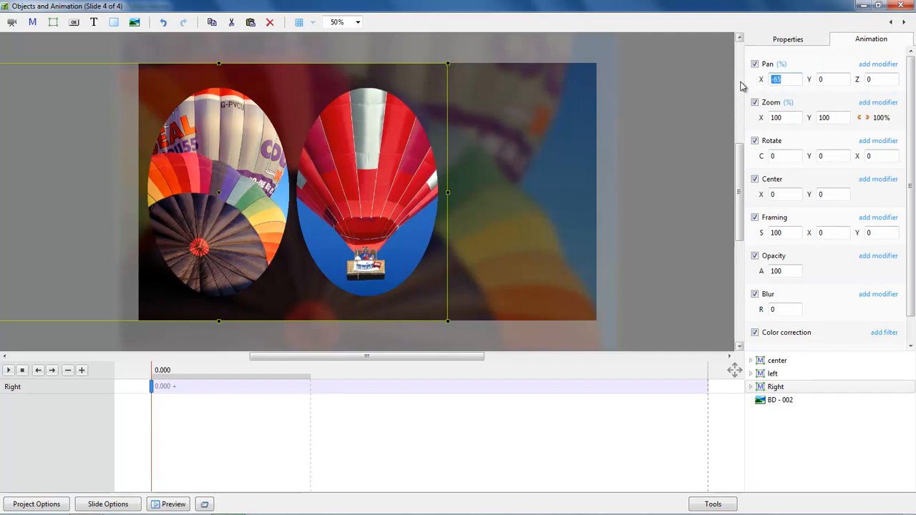
{"action": "type", "text": "65"}
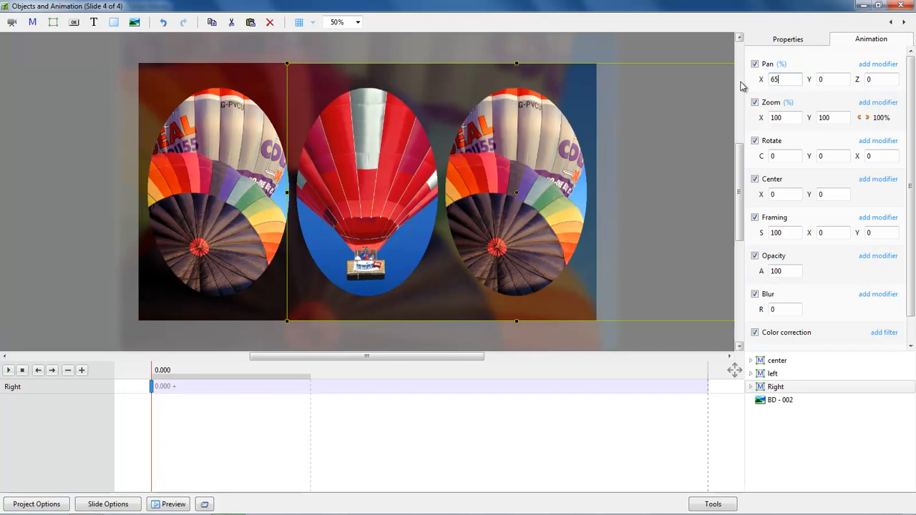
Step: Replace the BD - 002 picture inside the Right container's mask content with BD - 003, and collapse the container
{"action": "left_click", "coordinate": [751, 387]}
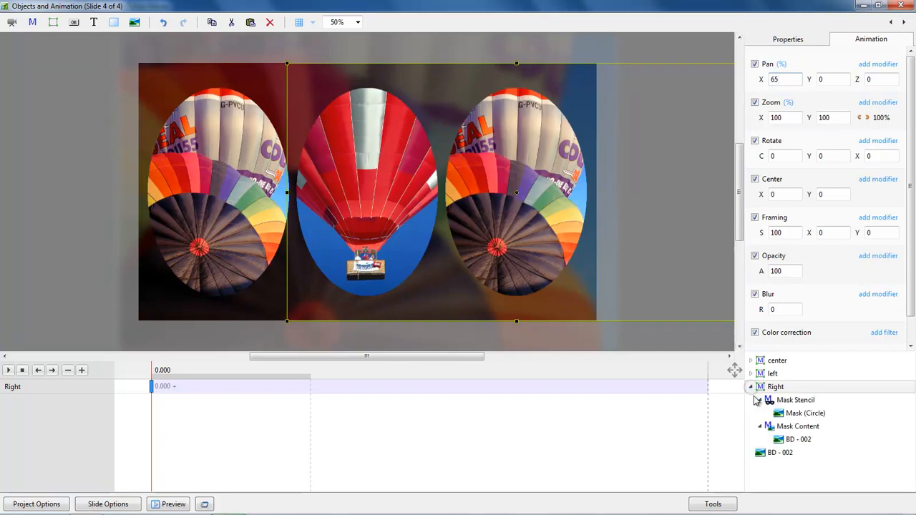
{"action": "left_click", "coordinate": [799, 439]}
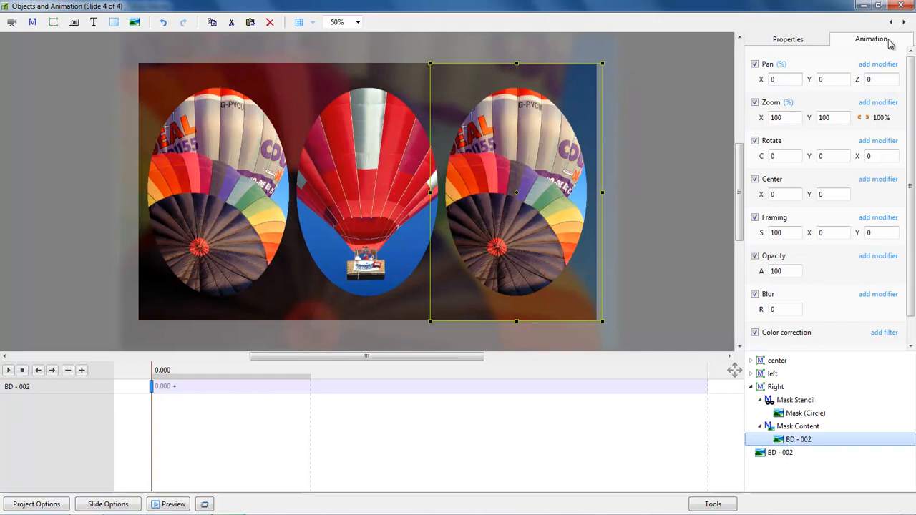
{"action": "left_click", "coordinate": [789, 41]}
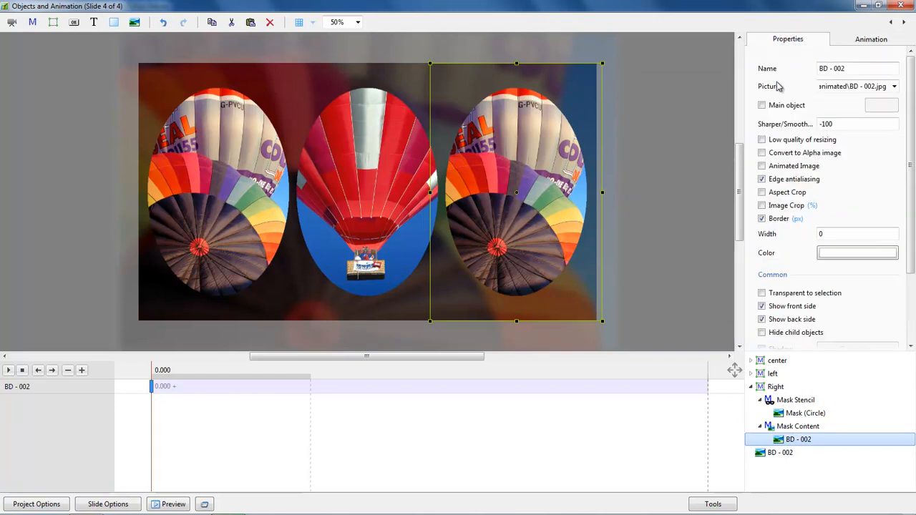
{"action": "left_click", "coordinate": [894, 86]}
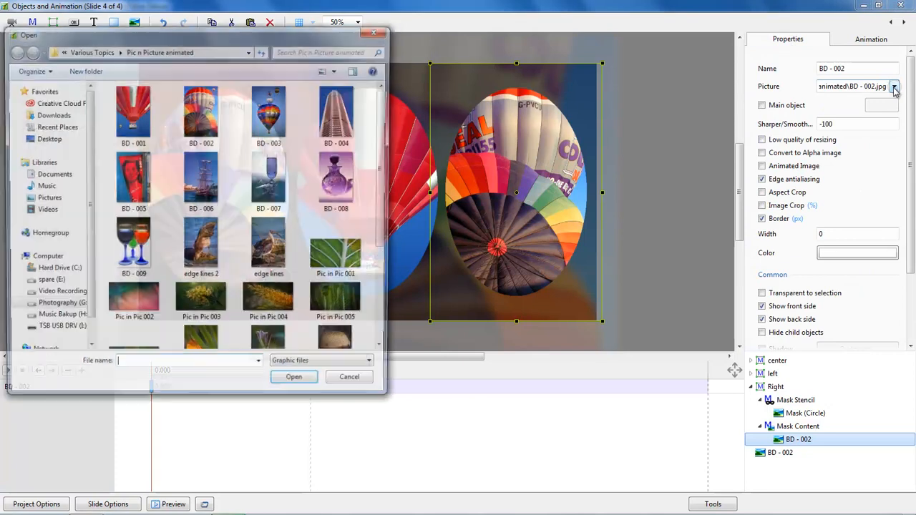
{"action": "double_click", "coordinate": [272, 111]}
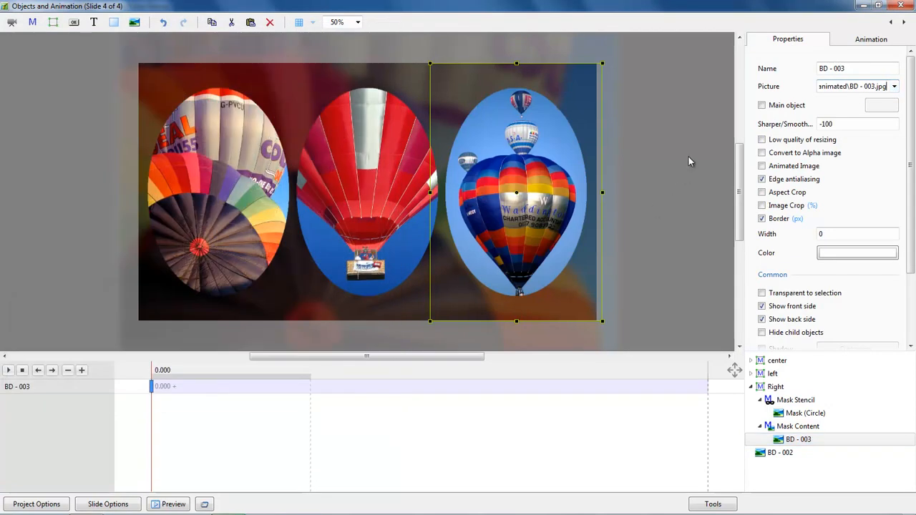
{"action": "left_click", "coordinate": [751, 387]}
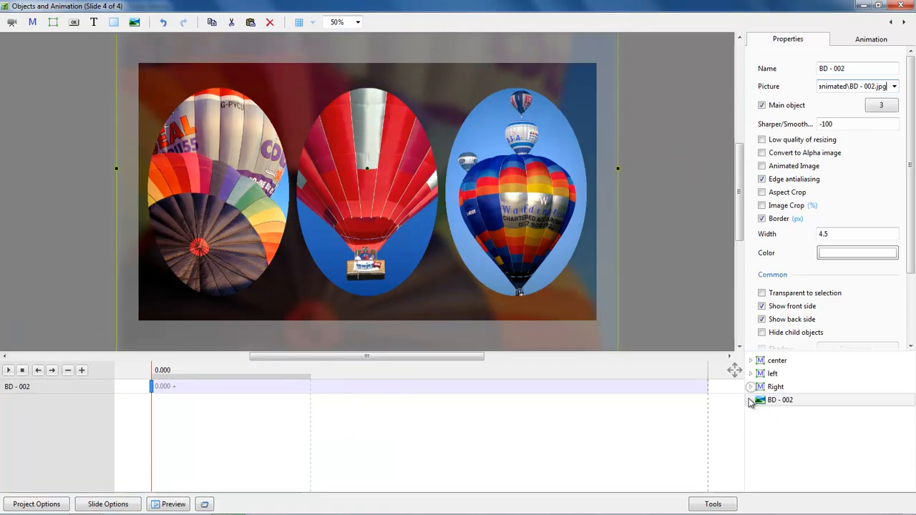
Step: Select the center, left and Right mask containers together, with the center container collapsed in the object list
{"action": "left_click", "coordinate": [776, 361]}
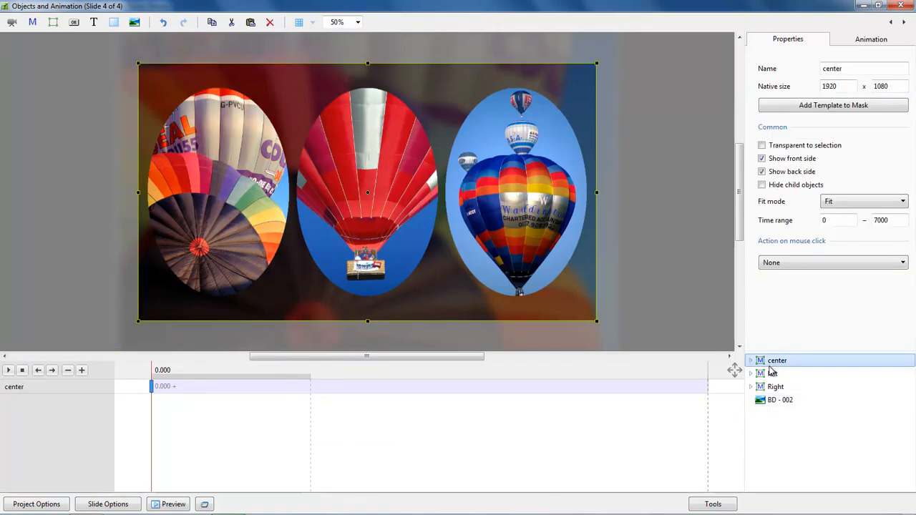
{"action": "left_click", "coordinate": [751, 361]}
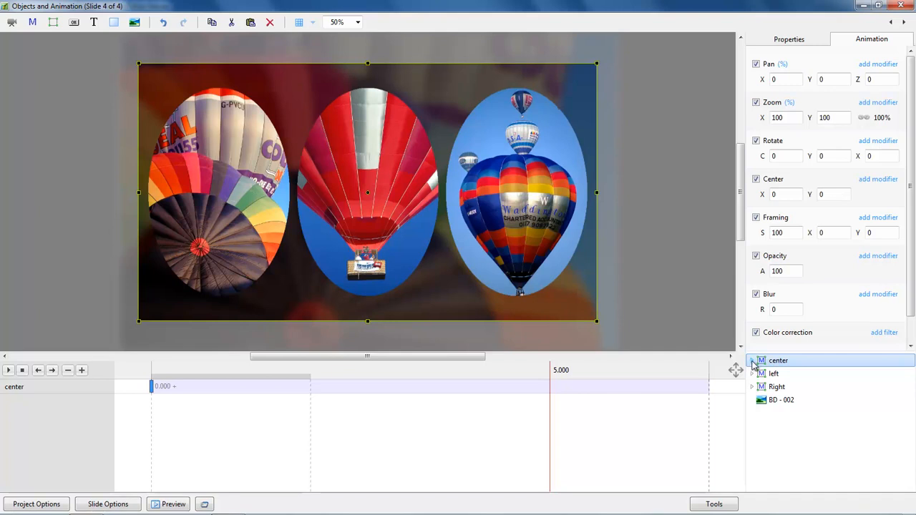
{"action": "left_click", "coordinate": [752, 360]}
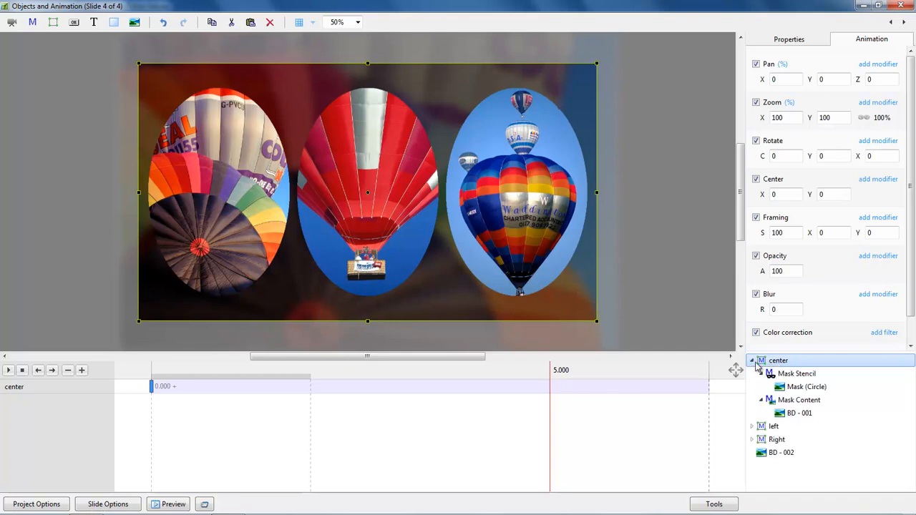
{"action": "left_click", "coordinate": [752, 361]}
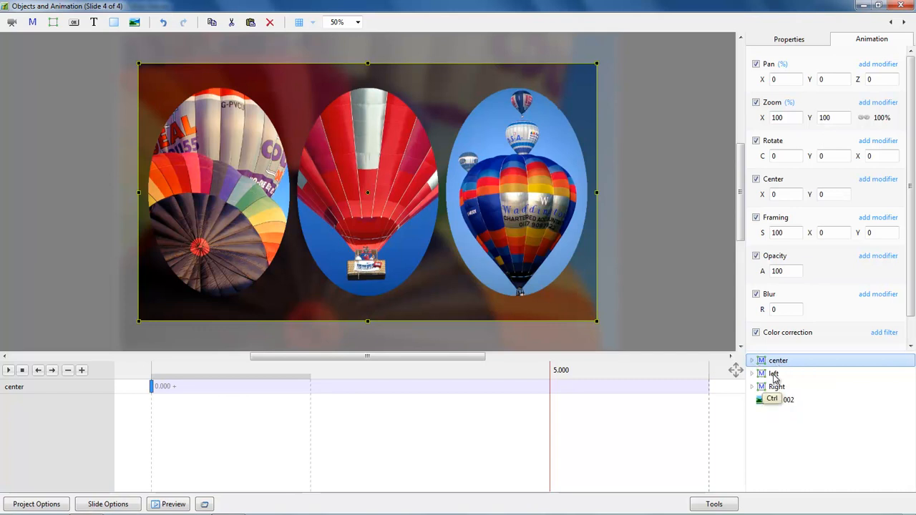
{"action": "left_click", "coordinate": [774, 373], "text": "ctrl"}
{"action": "left_click", "coordinate": [775, 387], "text": "ctrl"}
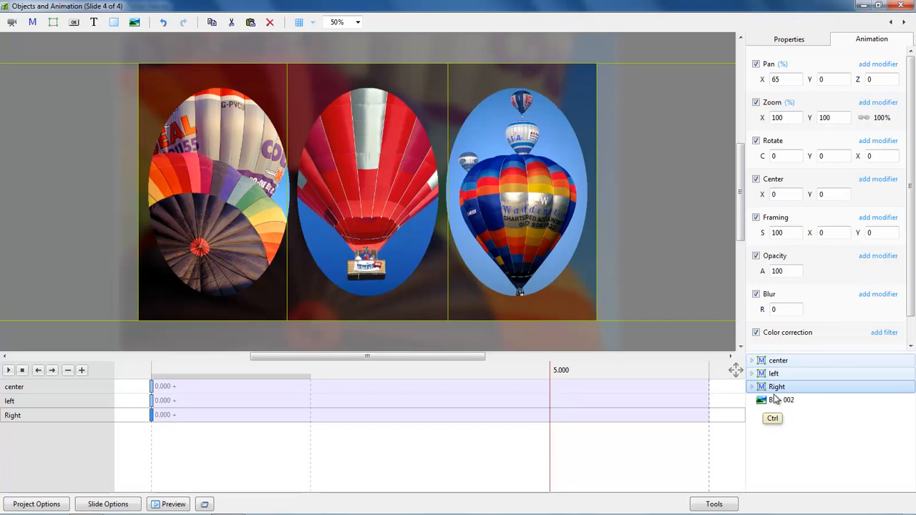
Step: Add a second keyframe at about 4.9 seconds to each of the center, left and Right containers
{"action": "left_click", "coordinate": [542, 388]}
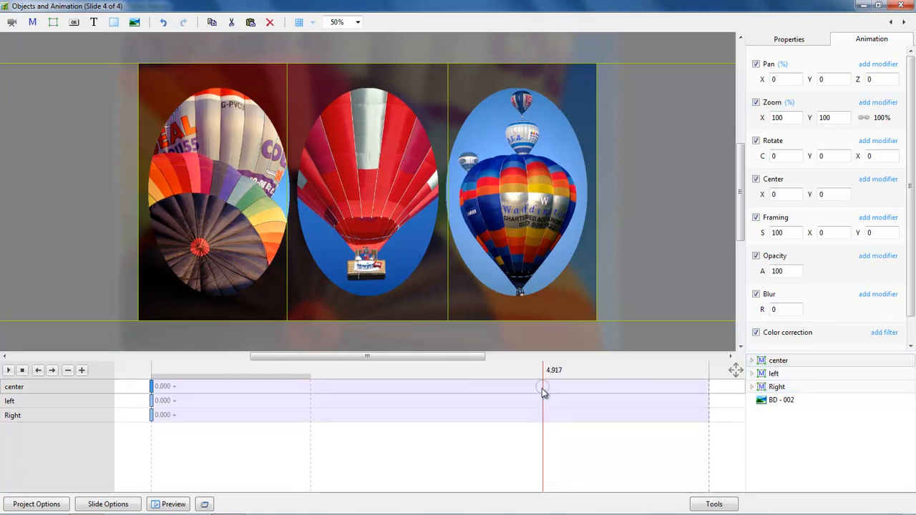
{"action": "key", "text": "Insert"}
{"action": "left_click", "coordinate": [540, 406]}
{"action": "key", "text": "Insert"}
{"action": "left_click", "coordinate": [547, 415]}
{"action": "key", "text": "Insert"}
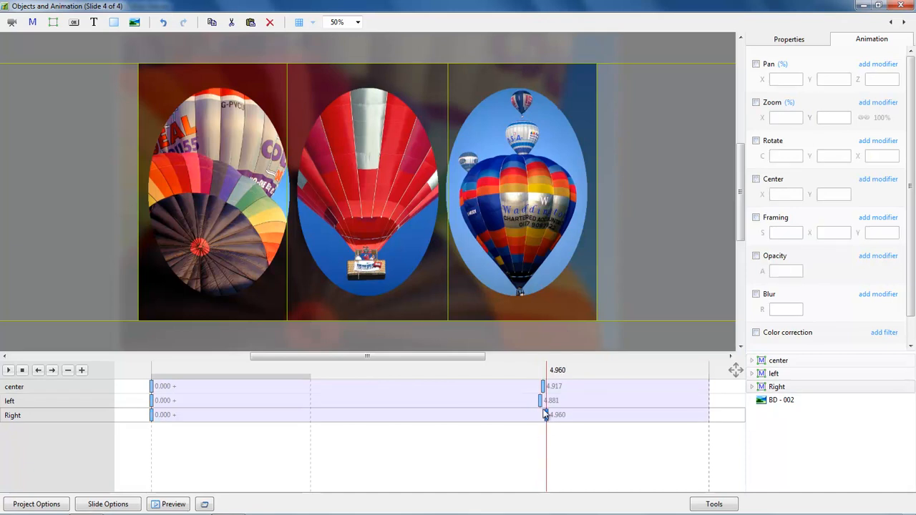
Step: Set the key frame time of the second keyframes of all three containers to 5000
{"action": "left_click", "coordinate": [541, 401]}
{"action": "left_click", "coordinate": [543, 387]}
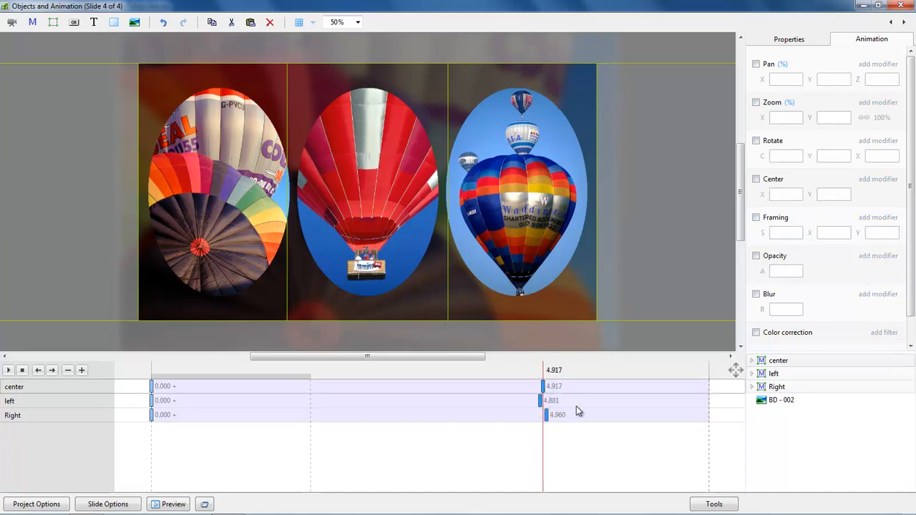
{"action": "scroll", "coordinate": [906, 302], "scroll_direction": "down", "scroll_amount": 1}
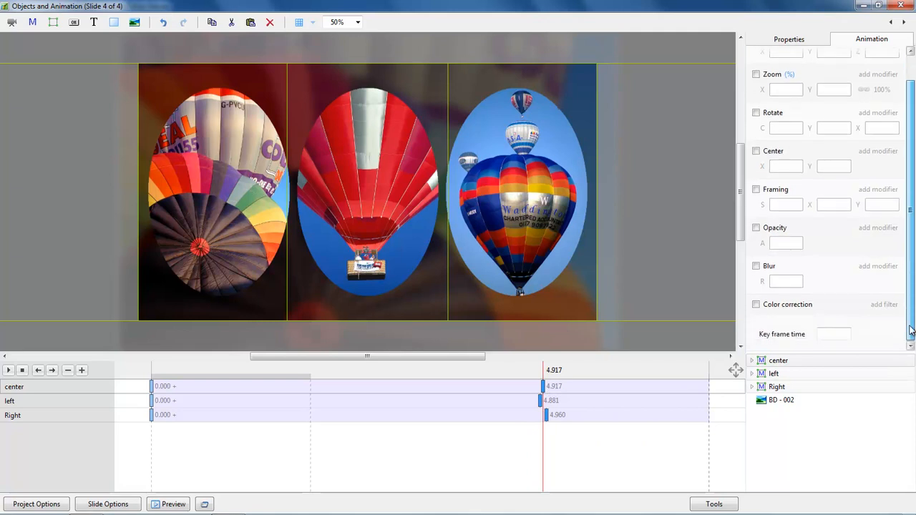
{"action": "left_click", "coordinate": [832, 333]}
{"action": "type", "text": "5.000"}
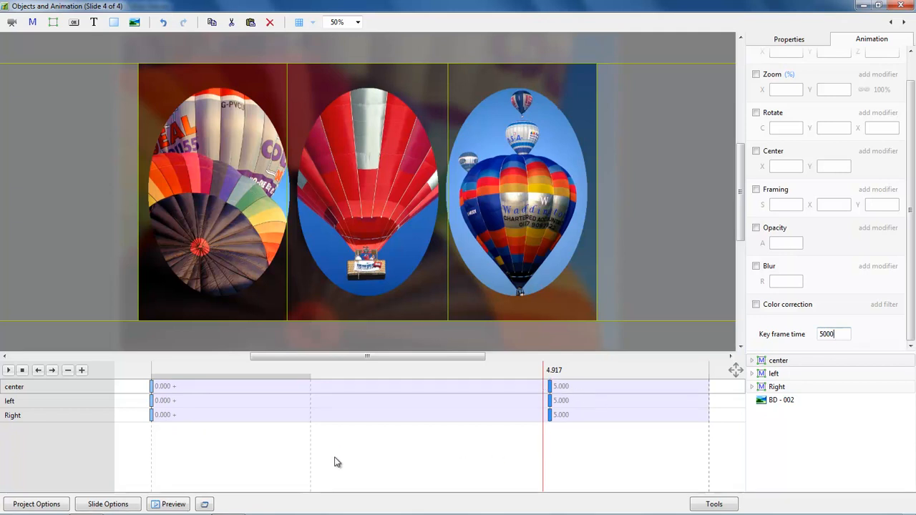
Step: On the left container's first keyframe, set Pan X to -124, Zoom to 61% and Rotate Y to 58, and play the animation
{"action": "left_click", "coordinate": [151, 402]}
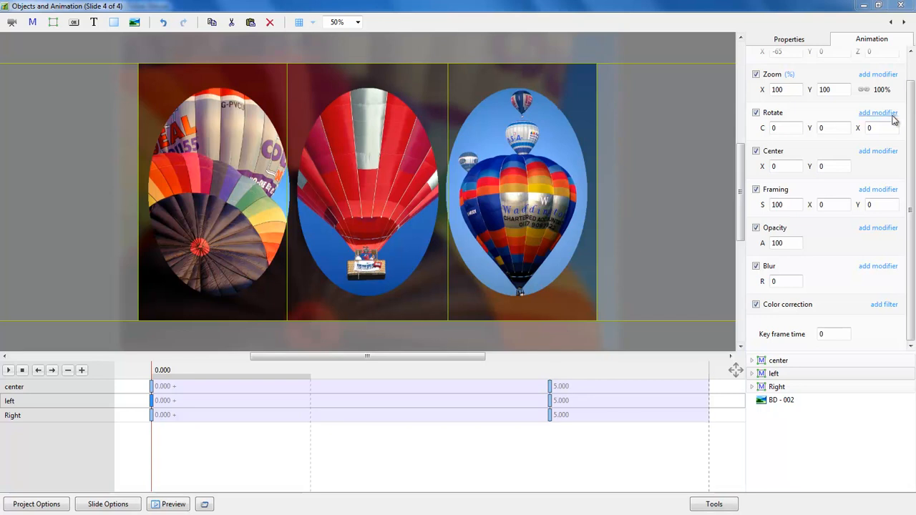
{"action": "scroll", "coordinate": [911, 119], "scroll_direction": "up", "scroll_amount": 1}
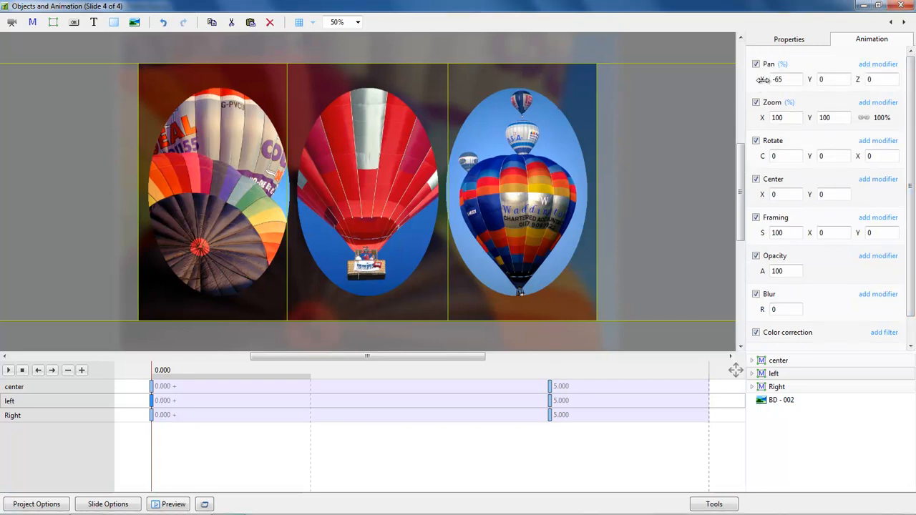
{"action": "left_click_drag", "start_coordinate": [765, 79], "coordinate": [724, 88]}
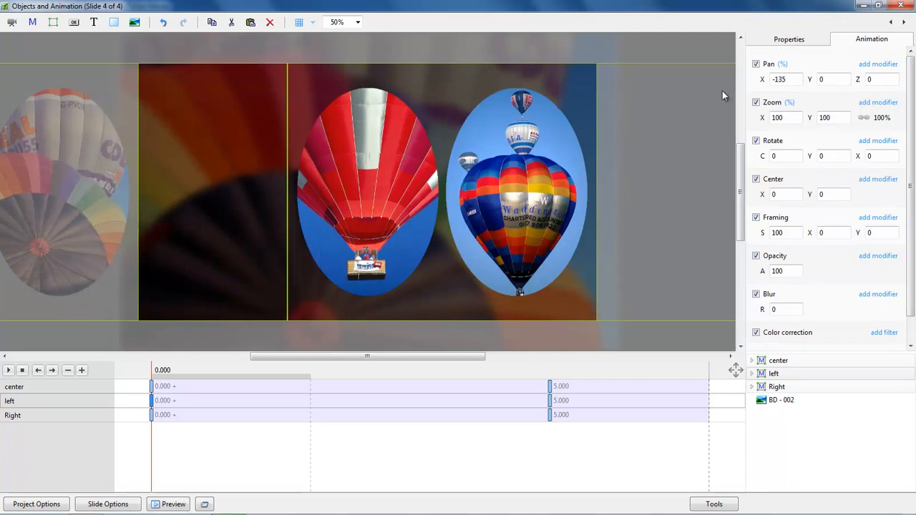
{"action": "left_click_drag", "start_coordinate": [809, 156], "coordinate": [845, 156]}
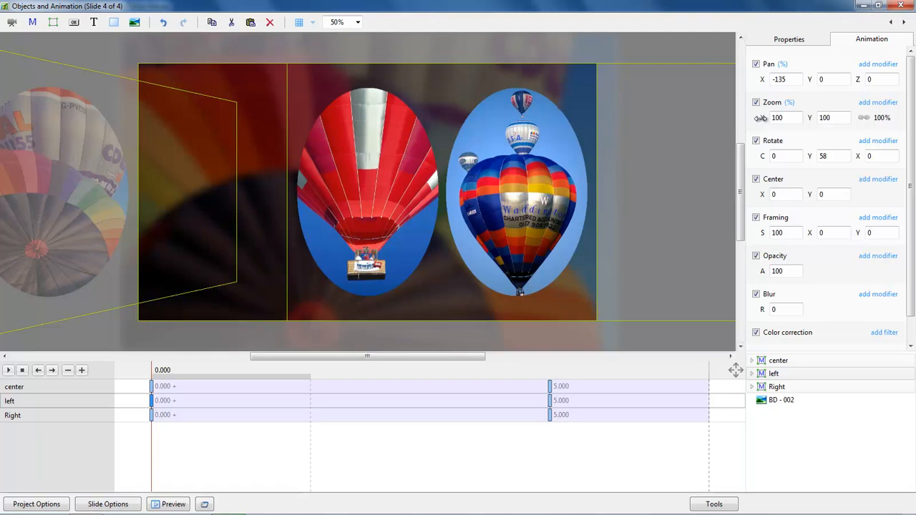
{"action": "left_click_drag", "start_coordinate": [760, 118], "coordinate": [739, 123]}
{"action": "left_click_drag", "start_coordinate": [761, 81], "coordinate": [766, 81]}
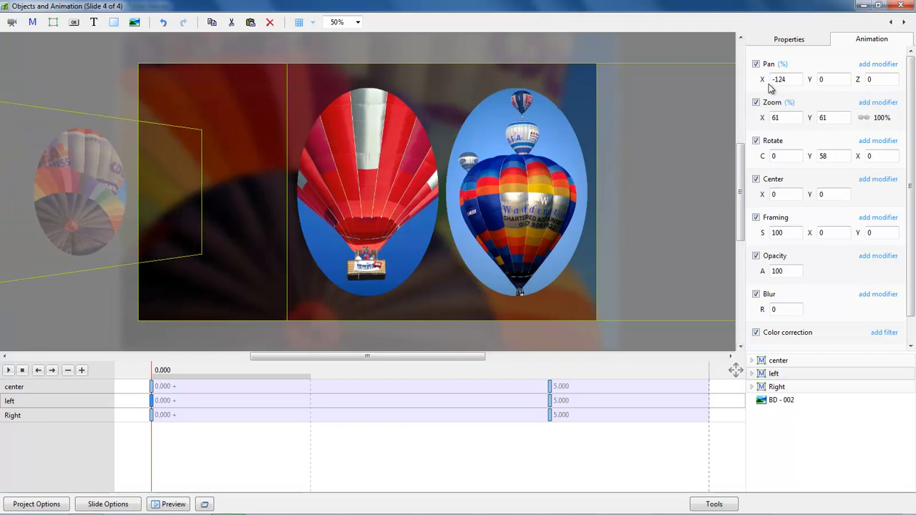
{"action": "left_click", "coordinate": [8, 370]}
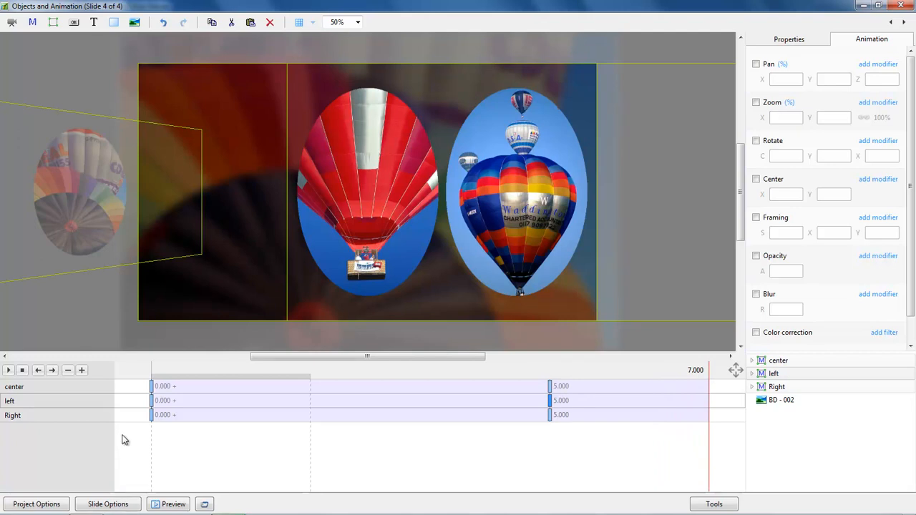
Step: Enable Zoom 100%, Rotate 0 and Pan X -65 on the left container's second keyframe
{"action": "left_click", "coordinate": [152, 404]}
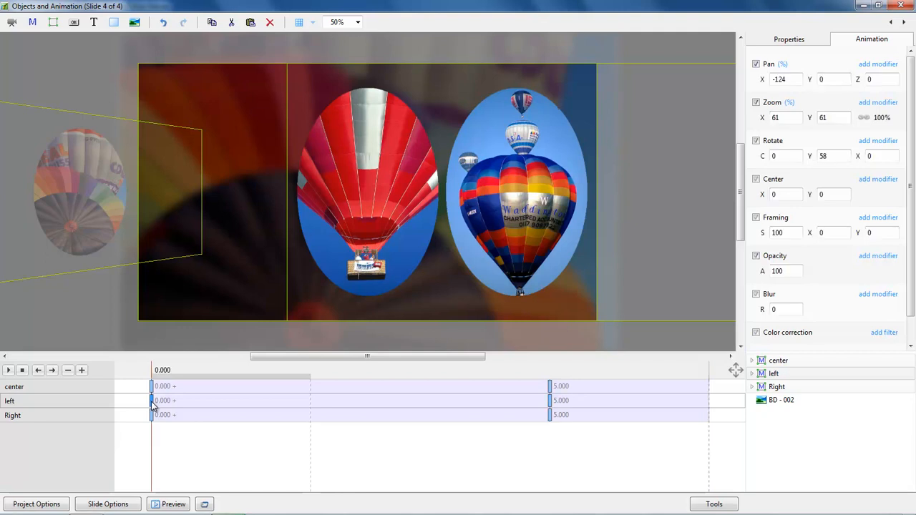
{"action": "left_click", "coordinate": [551, 405]}
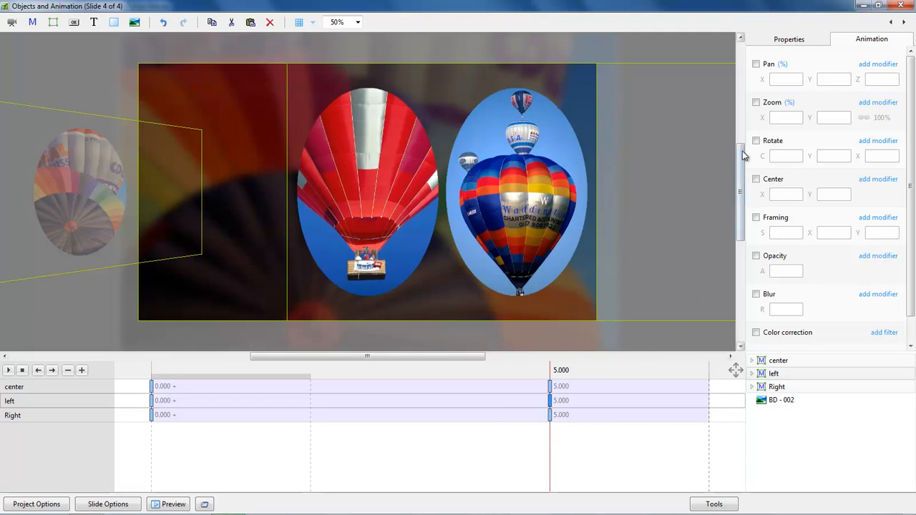
{"action": "left_click", "coordinate": [756, 102]}
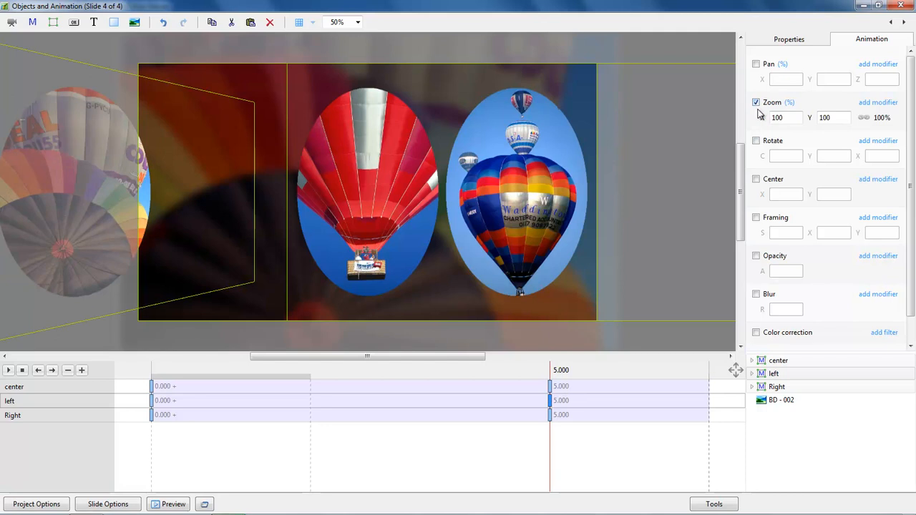
{"action": "left_click", "coordinate": [756, 141]}
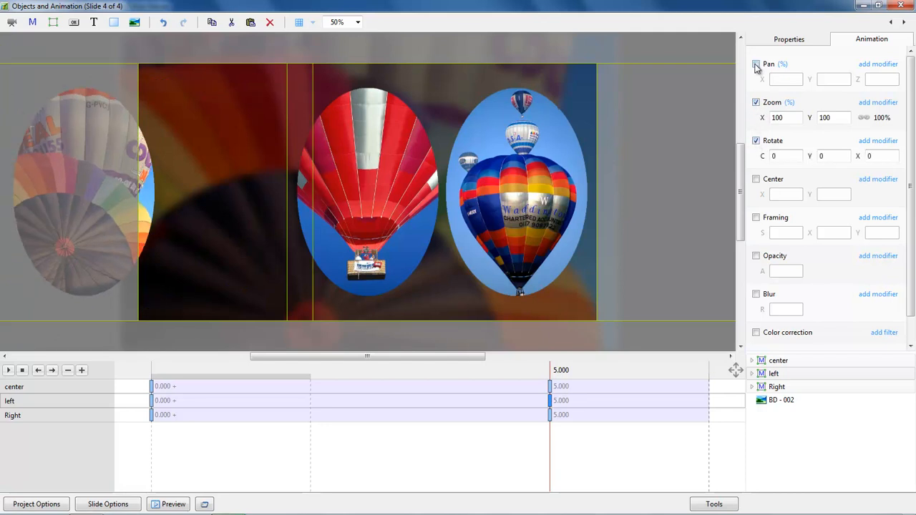
{"action": "left_click", "coordinate": [755, 65]}
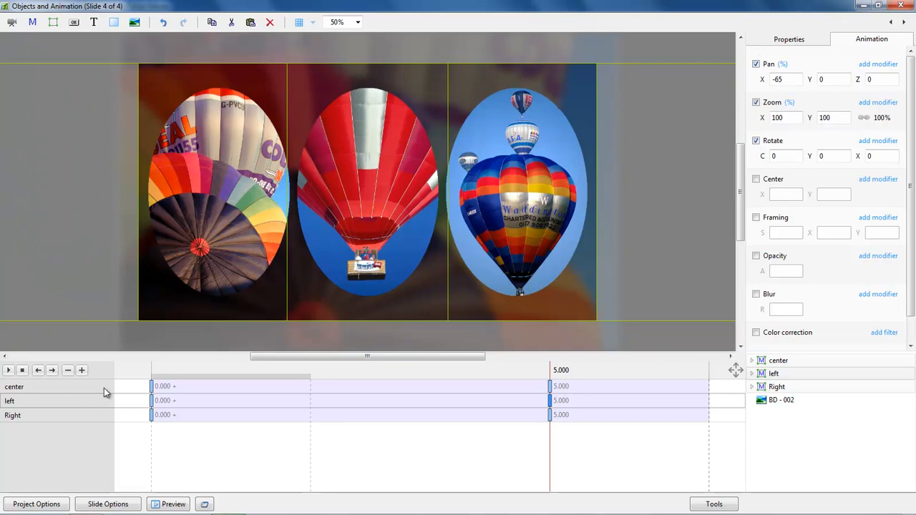
Step: Play the left container's animation from its first keyframe and stop it after the second keyframe
{"action": "left_click", "coordinate": [152, 400]}
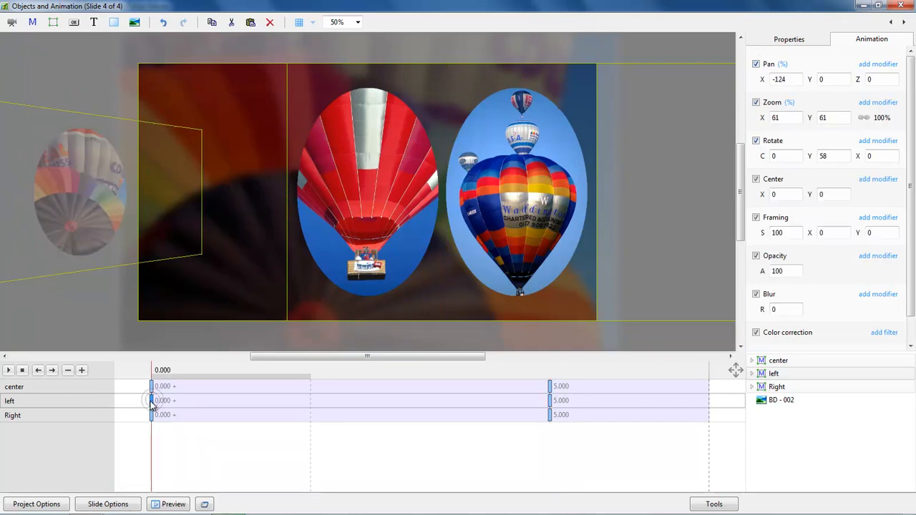
{"action": "left_click", "coordinate": [8, 370]}
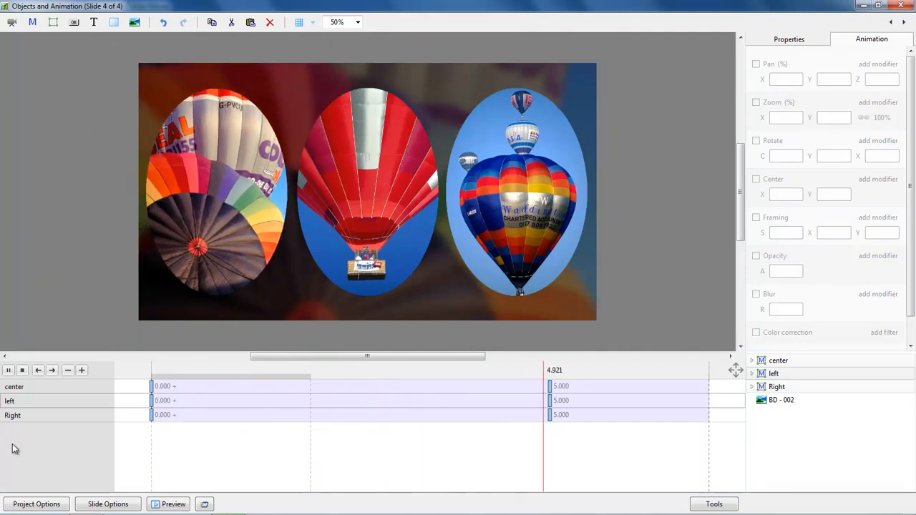
{"action": "key", "text": "space"}
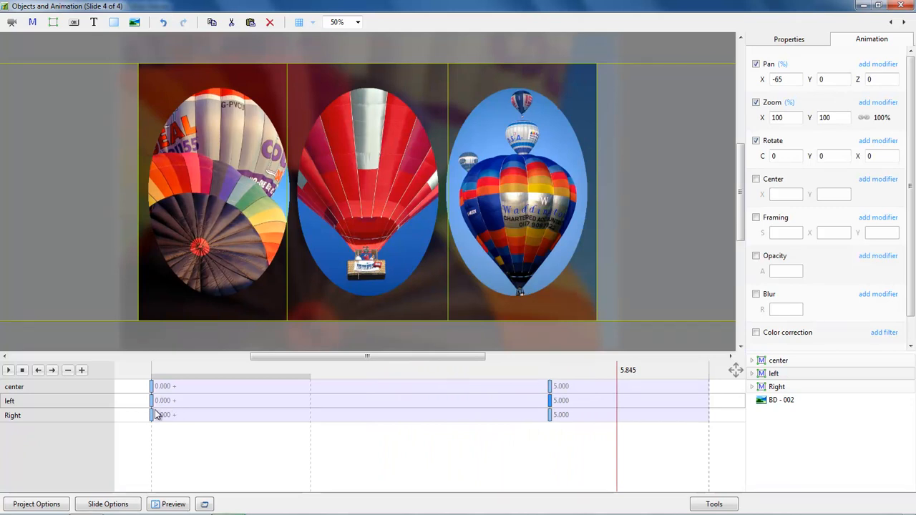
Step: Select the second keyframes of all three containers together and set their key frame time to 4000
{"action": "left_click", "coordinate": [552, 387]}
{"action": "left_click", "coordinate": [551, 403], "text": "ctrl"}
{"action": "left_click", "coordinate": [551, 417], "text": "ctrl"}
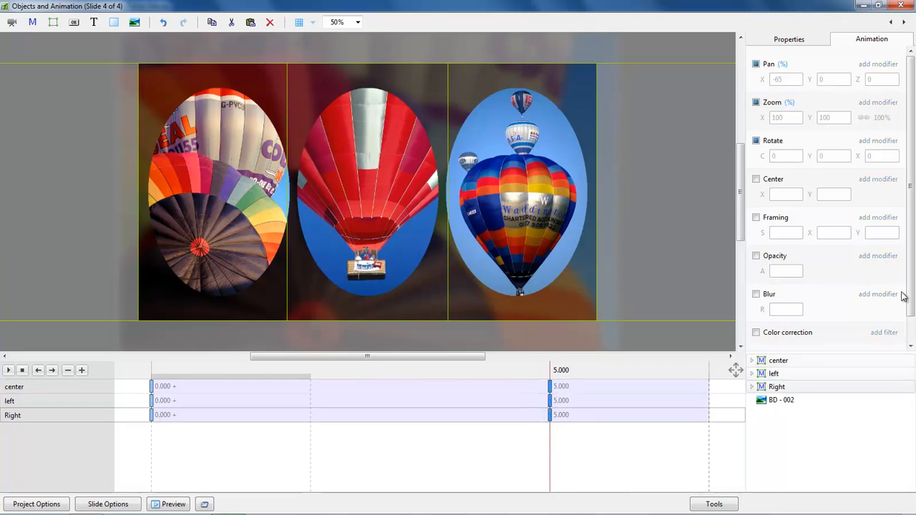
{"action": "left_click_drag", "start_coordinate": [911, 296], "coordinate": [900, 334]}
{"action": "double_click", "coordinate": [827, 334]}
{"action": "type", "text": "4000"}
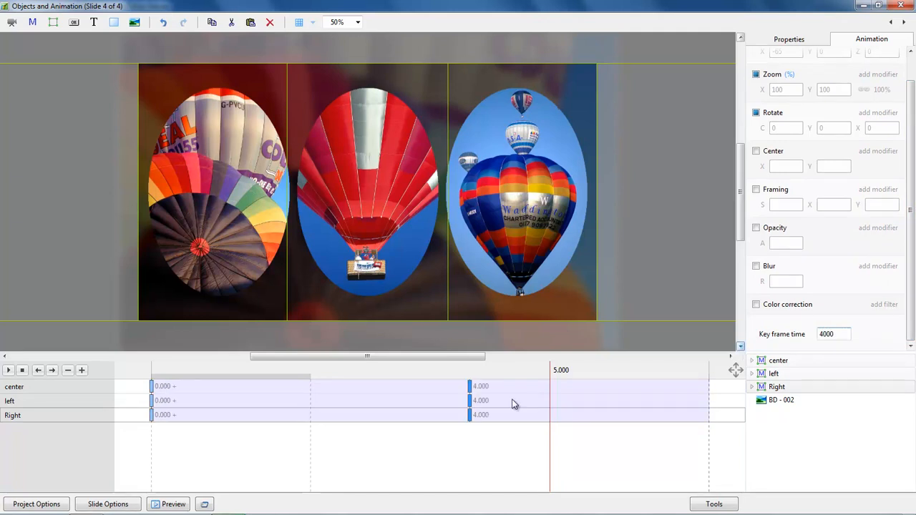
Step: On the Right container's first keyframe, set Pan X to 121, Zoom to 82%, Rotate Y to 35 and Rotate X to -17
{"action": "left_click", "coordinate": [151, 417]}
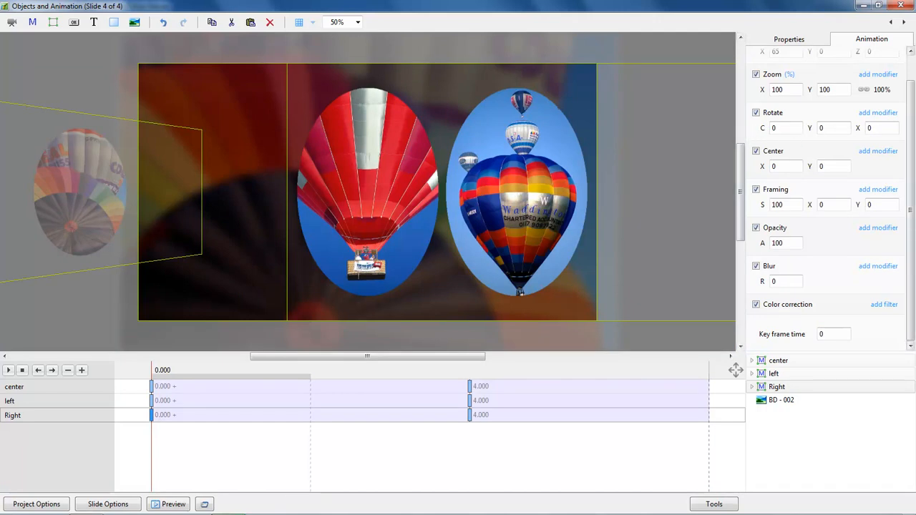
{"action": "scroll", "coordinate": [852, 129], "scroll_direction": "up", "scroll_amount": 1}
{"action": "left_click_drag", "start_coordinate": [777, 80], "coordinate": [803, 79]}
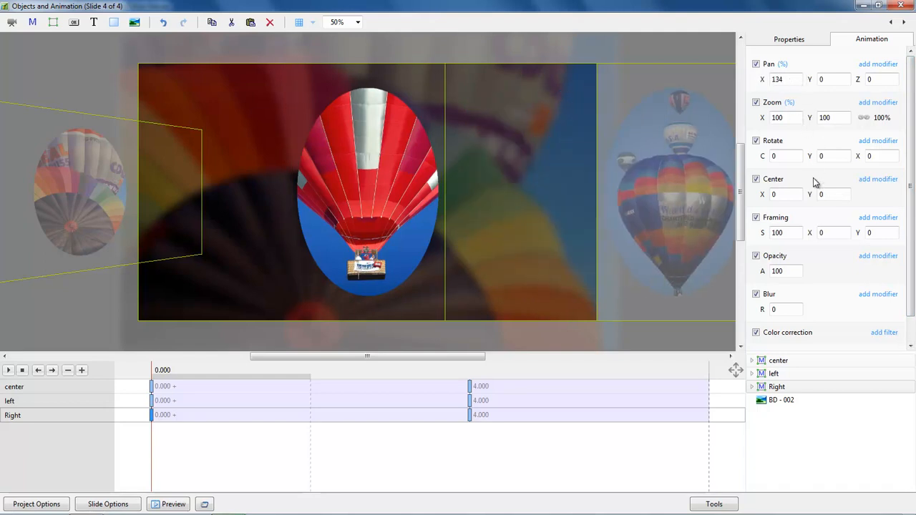
{"action": "left_click_drag", "start_coordinate": [816, 156], "coordinate": [848, 161]}
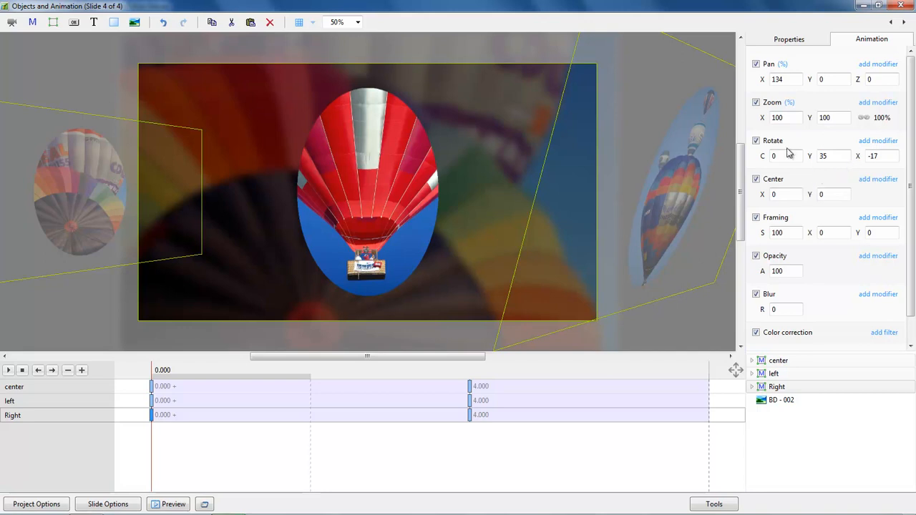
{"action": "left_click_drag", "start_coordinate": [760, 118], "coordinate": [745, 119]}
{"action": "left_click_drag", "start_coordinate": [763, 80], "coordinate": [752, 79]}
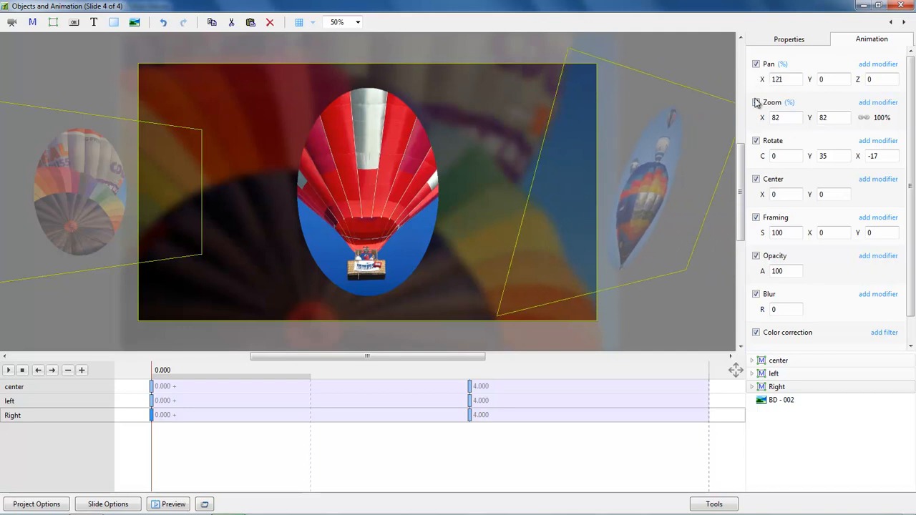
Step: Enable Pan X 65, Zoom 100% and Rotate 0 on the Right container's second keyframe, and play the animation from the start
{"action": "left_click", "coordinate": [471, 420]}
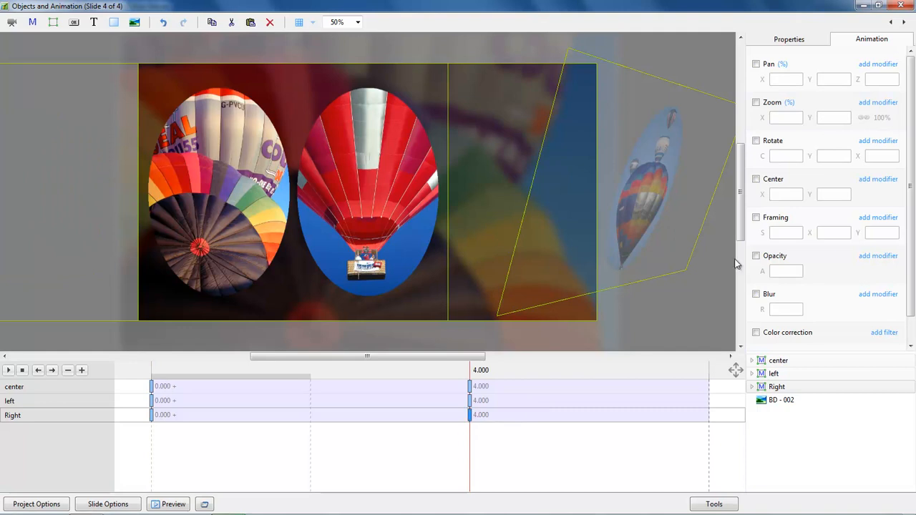
{"action": "left_click", "coordinate": [756, 64]}
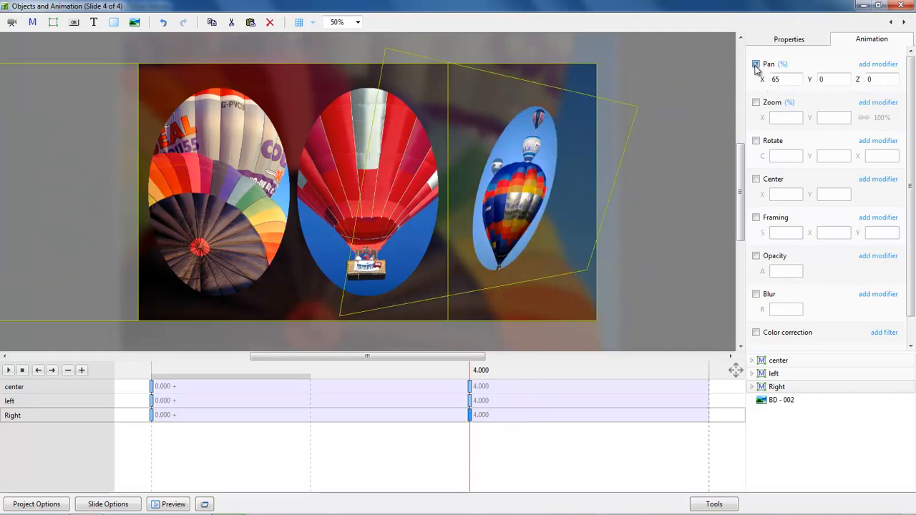
{"action": "left_click", "coordinate": [756, 102]}
{"action": "left_click", "coordinate": [756, 141]}
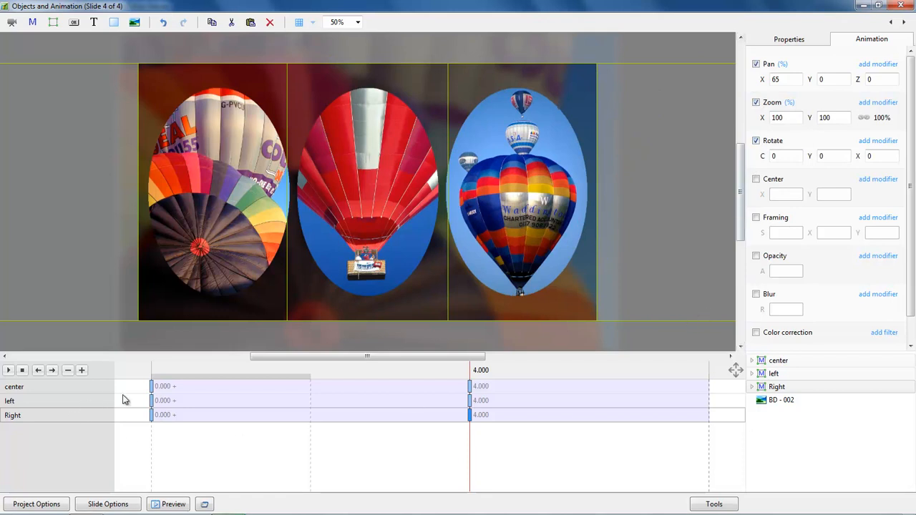
{"action": "left_click", "coordinate": [152, 387]}
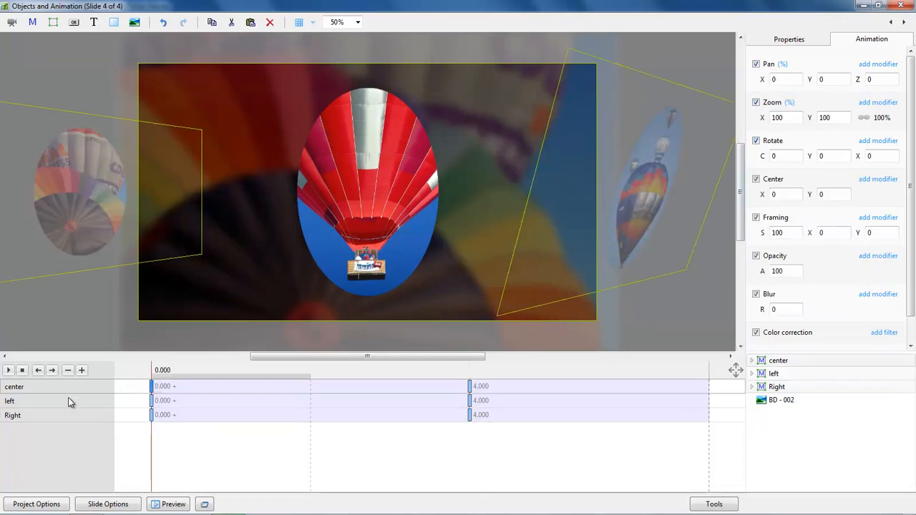
{"action": "left_click", "coordinate": [8, 370]}
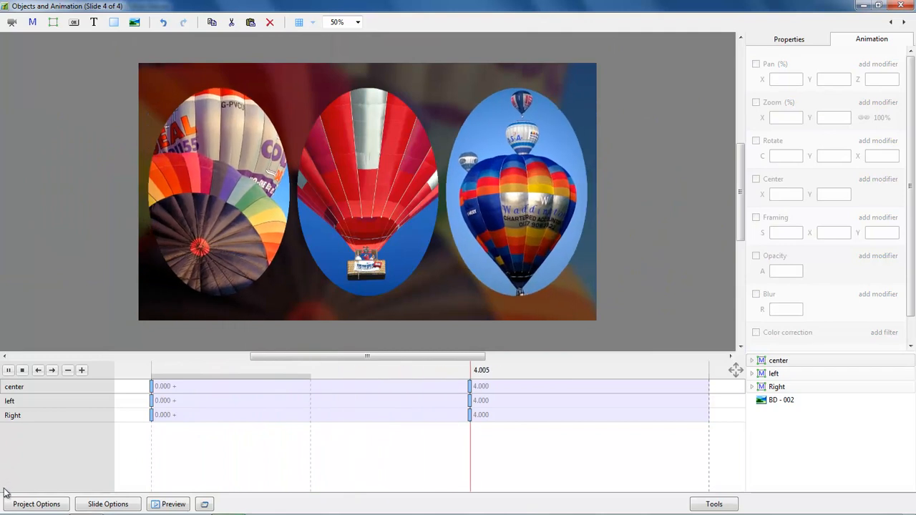
Step: Stop playback and apply the Slow down animation speed to Pan, Zoom and Rotate on the left container's first keyframe
{"action": "key", "text": "space"}
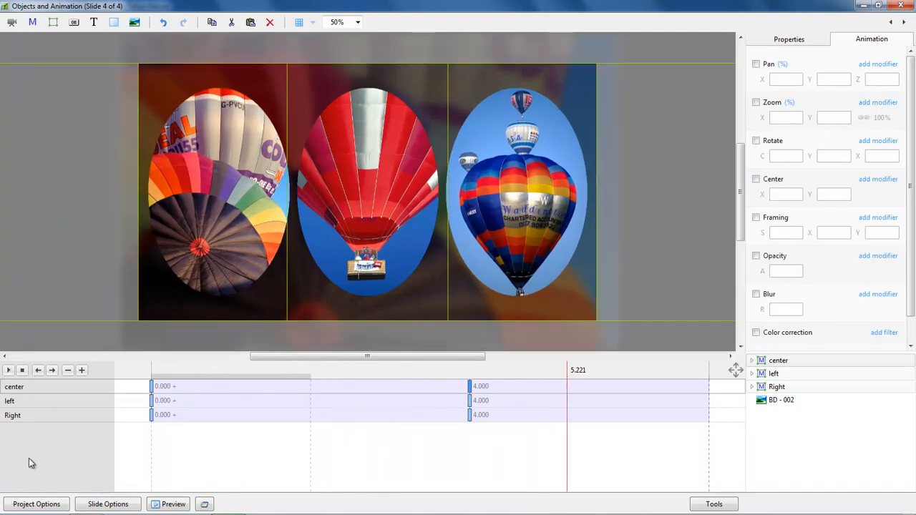
{"action": "left_click", "coordinate": [152, 403]}
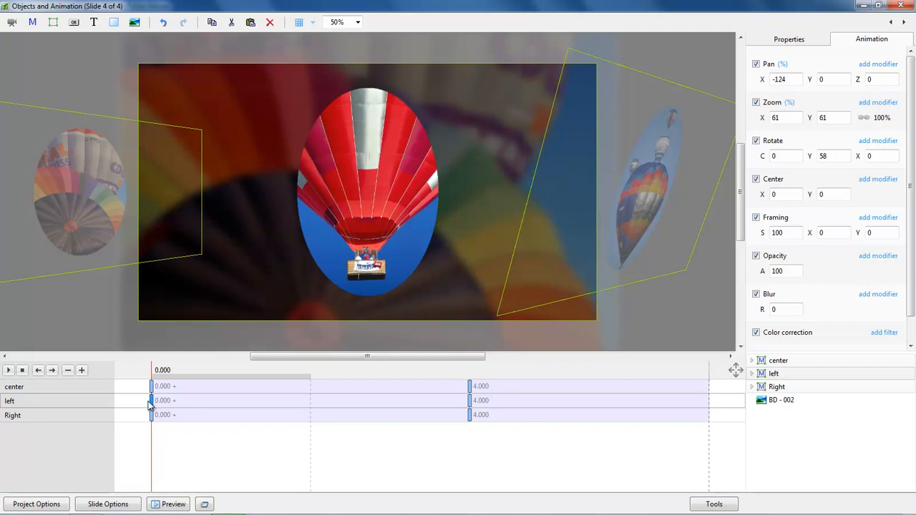
{"action": "left_click", "coordinate": [886, 64]}
{"action": "mouse_move", "coordinate": [831, 77]}
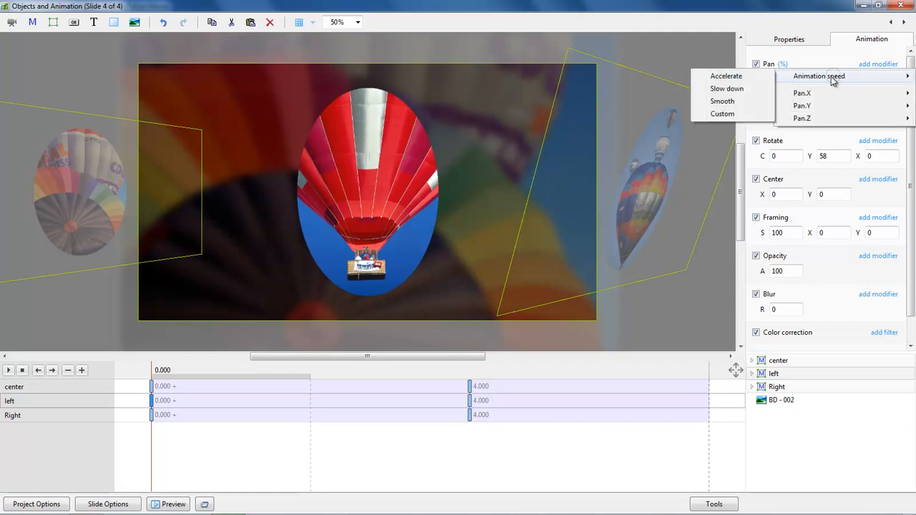
{"action": "left_click", "coordinate": [737, 89]}
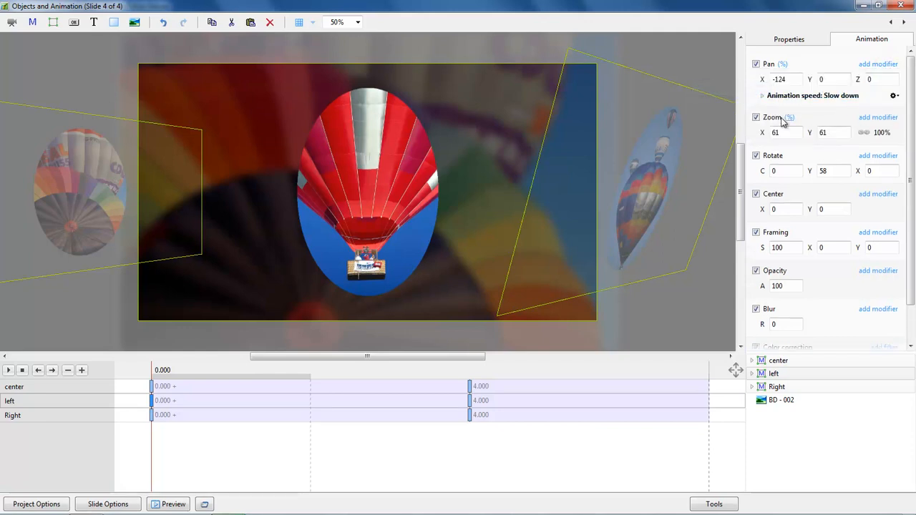
{"action": "left_click", "coordinate": [879, 117]}
{"action": "mouse_move", "coordinate": [839, 129]}
{"action": "left_click", "coordinate": [738, 142]}
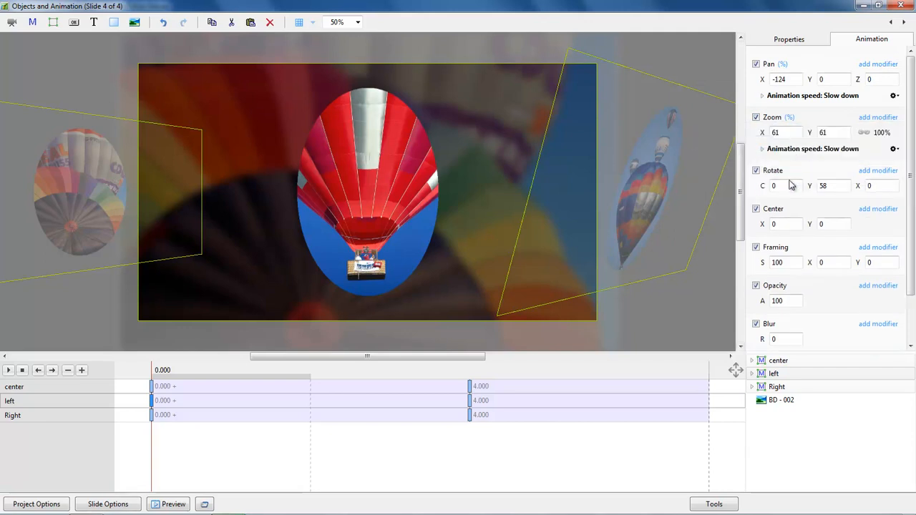
{"action": "left_click", "coordinate": [878, 170]}
{"action": "mouse_move", "coordinate": [833, 183]}
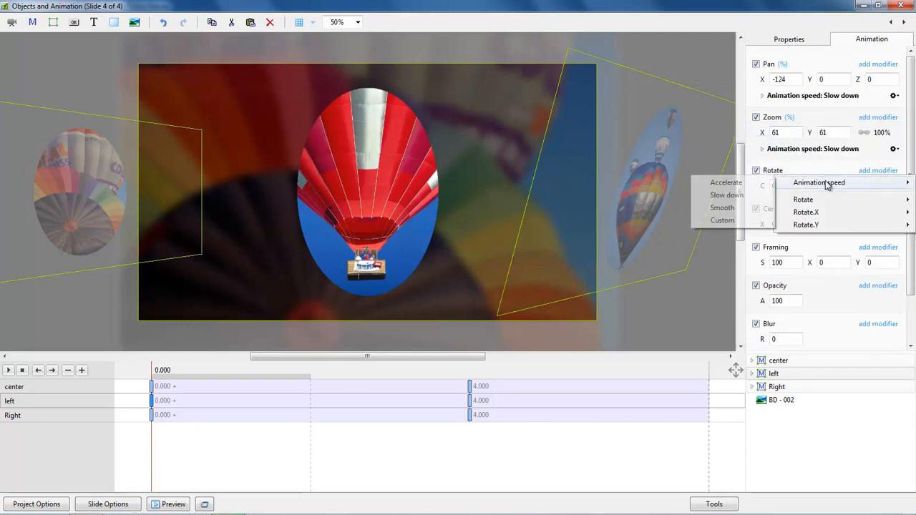
{"action": "left_click", "coordinate": [734, 197]}
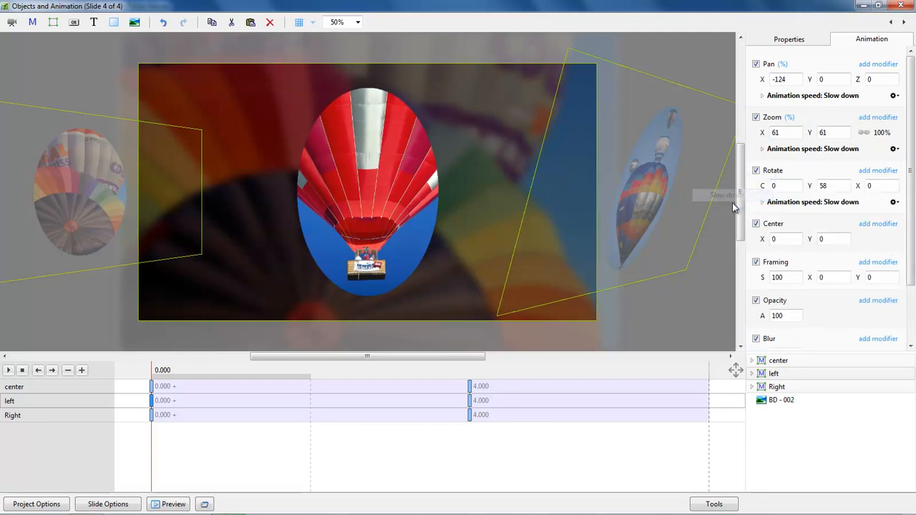
Step: Apply the Slow down animation speed to Pan, Zoom and Rotate on the Right container's first keyframe, and close the editor
{"action": "left_click", "coordinate": [153, 418]}
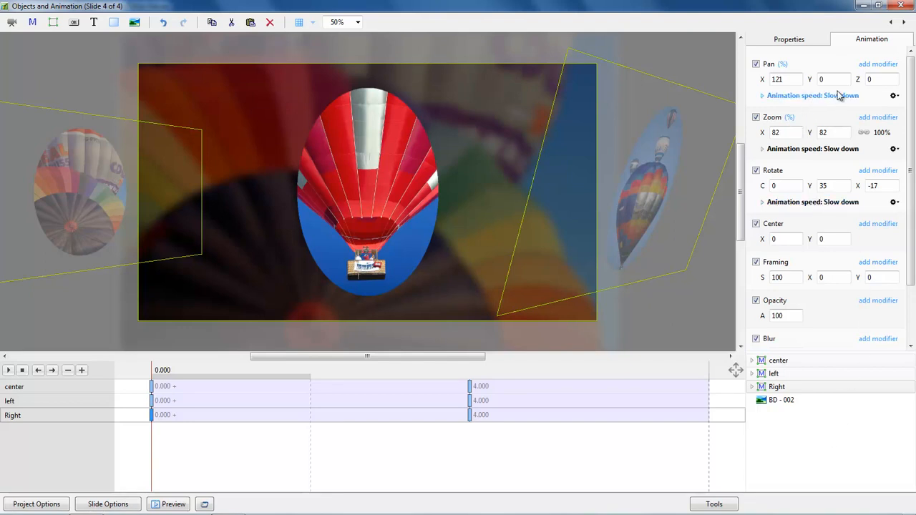
{"action": "left_click", "coordinate": [902, 6]}
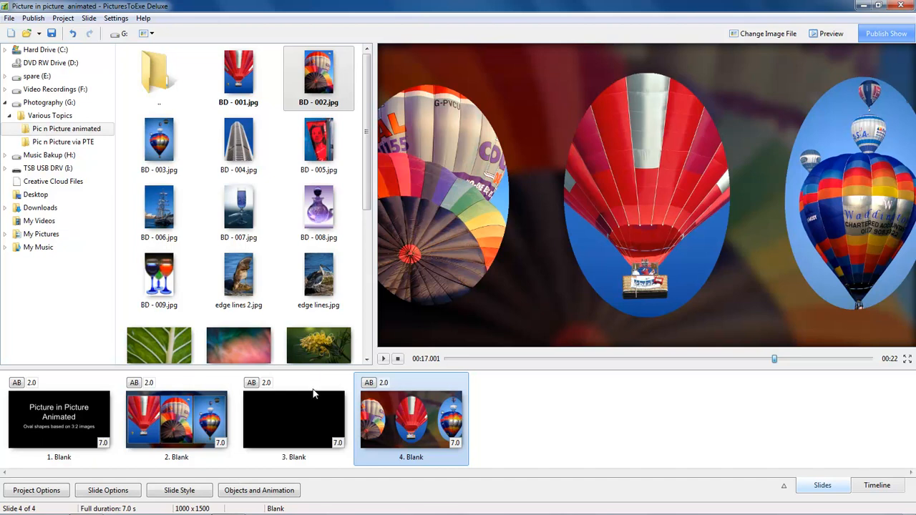
Step: Insert Pic in Pic 002.jpg as a slide directly before the animated balloon slide, and play the show from it
{"action": "left_click_drag", "start_coordinate": [251, 348], "coordinate": [347, 460]}
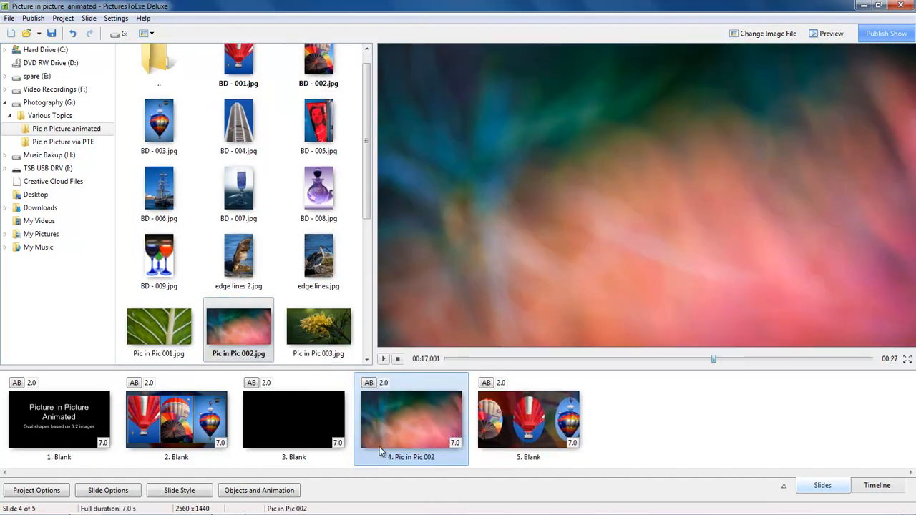
{"action": "left_click", "coordinate": [383, 359]}
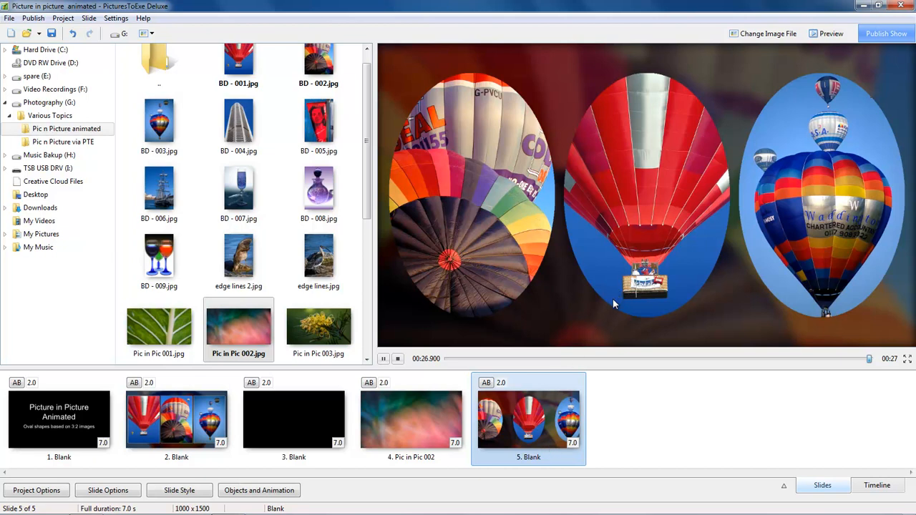
Step: Set the duration of slide 5 to 12 seconds
{"action": "left_click", "coordinate": [574, 443]}
{"action": "type", "text": "12"}
{"action": "key", "text": "Return"}
Step: Open slide 5's Objects and Animation editor and set the center container's first keyframe to Pan Y 173, Zoom 173% and Rotate X 76
{"action": "left_click", "coordinate": [261, 490]}
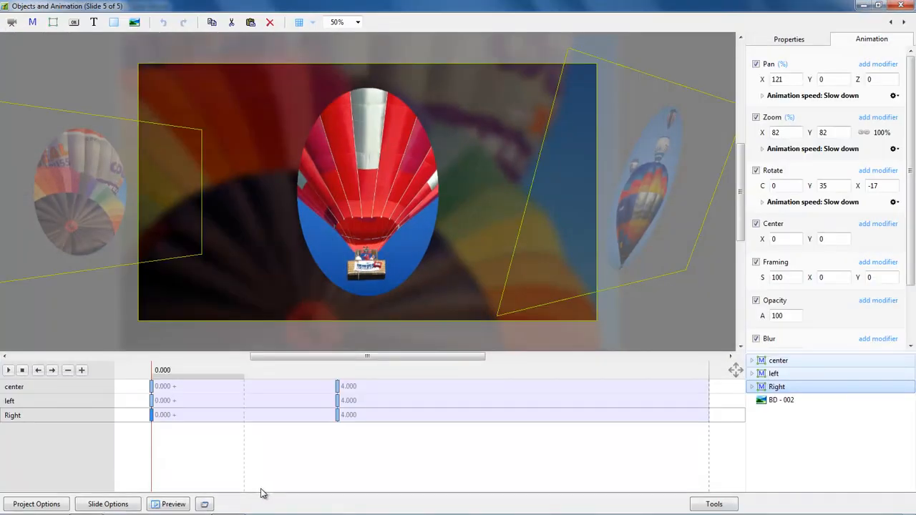
{"action": "left_click", "coordinate": [152, 390]}
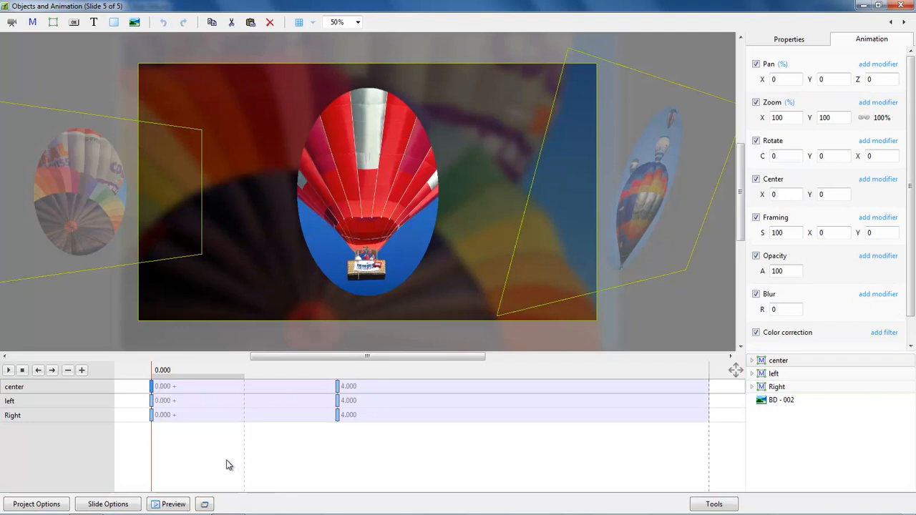
{"action": "left_click", "coordinate": [152, 416]}
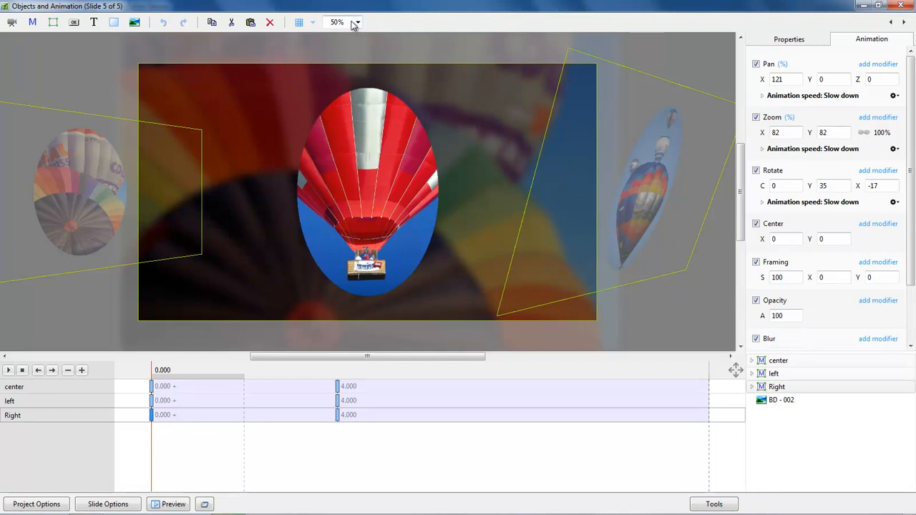
{"action": "left_click", "coordinate": [151, 386]}
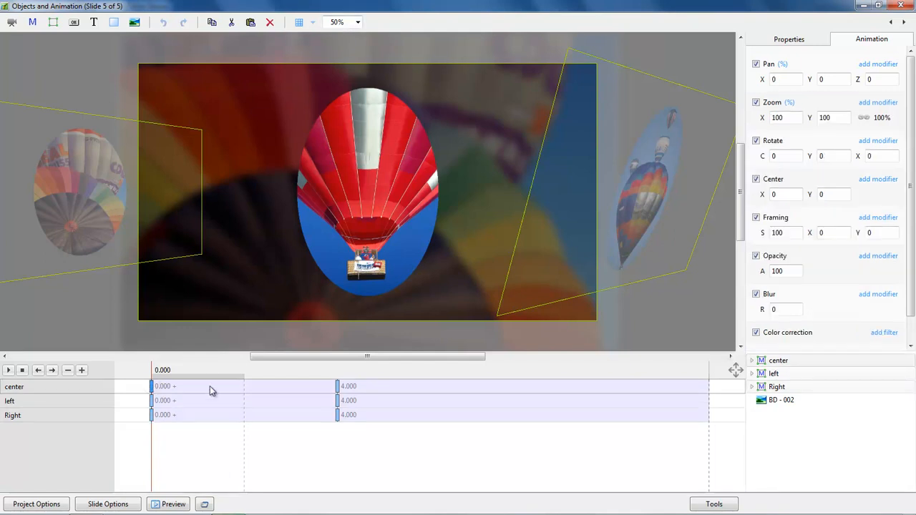
{"action": "left_click", "coordinate": [357, 22]}
{"action": "left_click", "coordinate": [349, 125]}
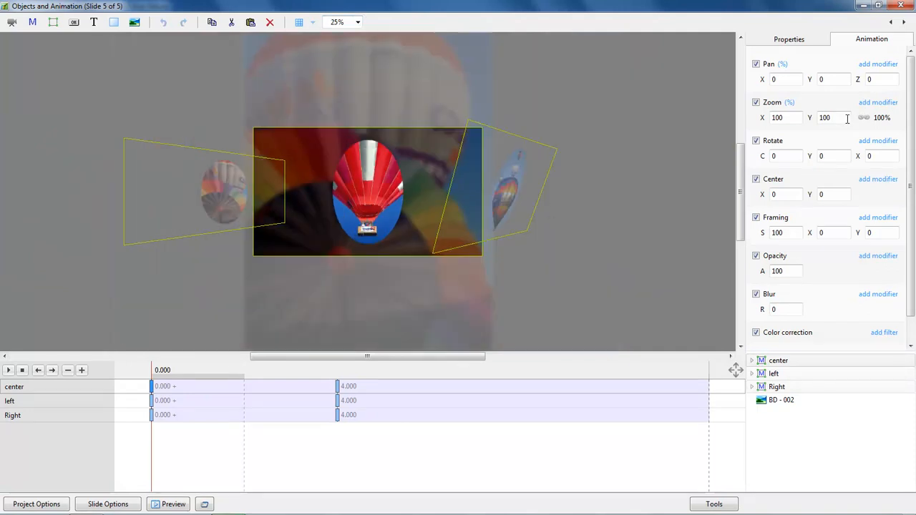
{"action": "left_click_drag", "start_coordinate": [807, 79], "coordinate": [894, 92]}
{"action": "left_click_drag", "start_coordinate": [858, 156], "coordinate": [899, 156]}
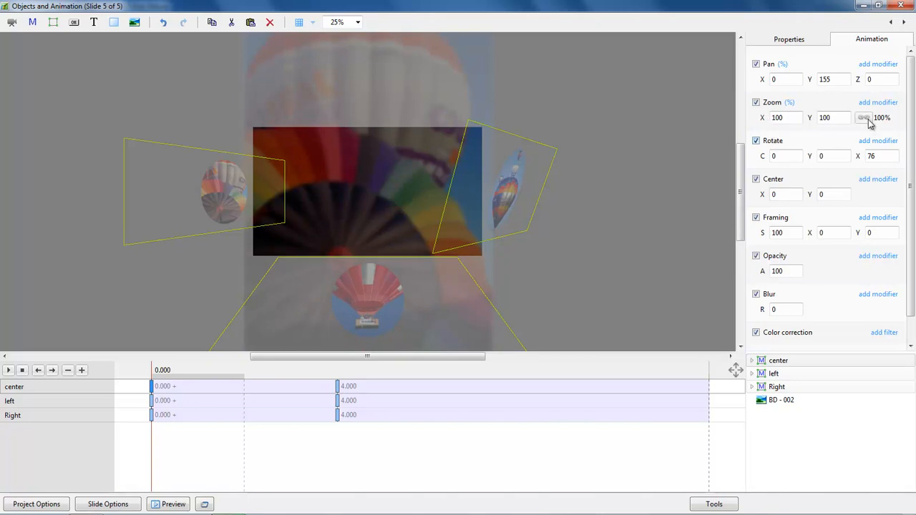
{"action": "left_click_drag", "start_coordinate": [761, 118], "coordinate": [798, 119]}
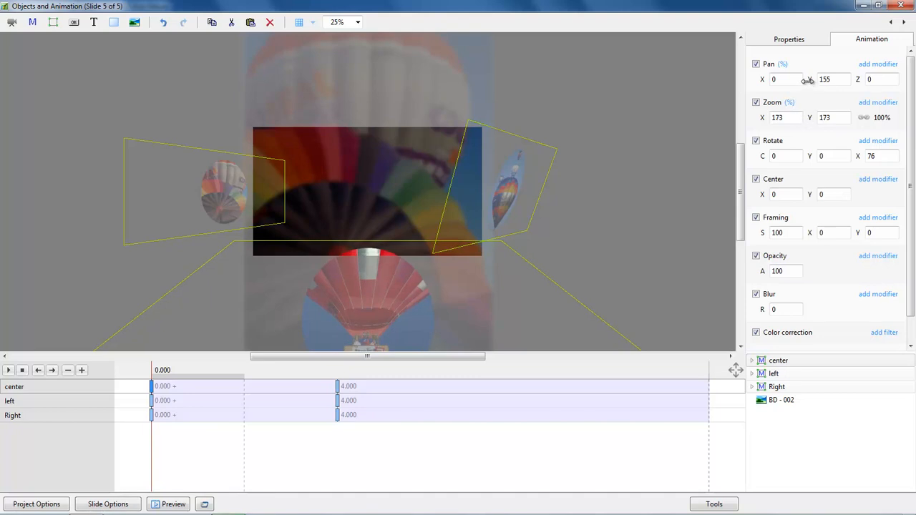
{"action": "left_click_drag", "start_coordinate": [809, 79], "coordinate": [820, 79]}
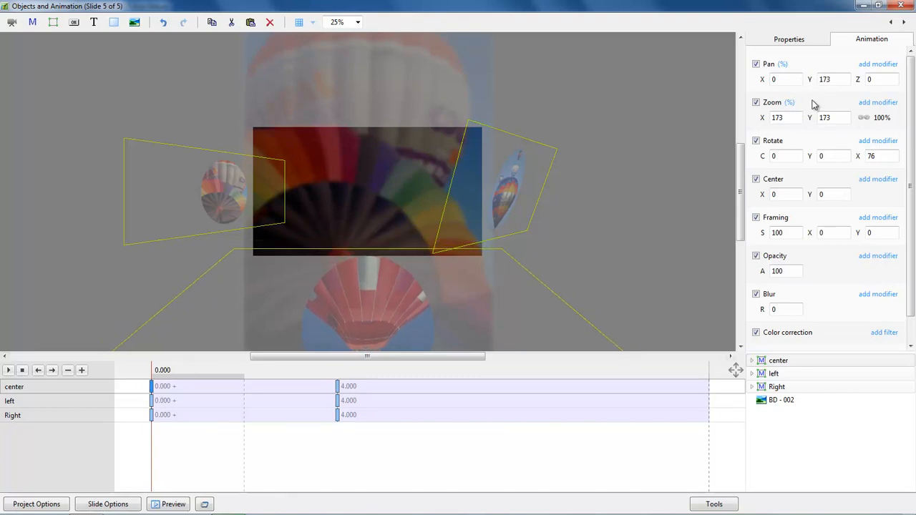
Step: Apply the Slow down animation speed to Pan, Zoom and Rotate on the center container's first keyframe
{"action": "left_click", "coordinate": [883, 66]}
{"action": "mouse_move", "coordinate": [861, 77]}
{"action": "left_click", "coordinate": [766, 89]}
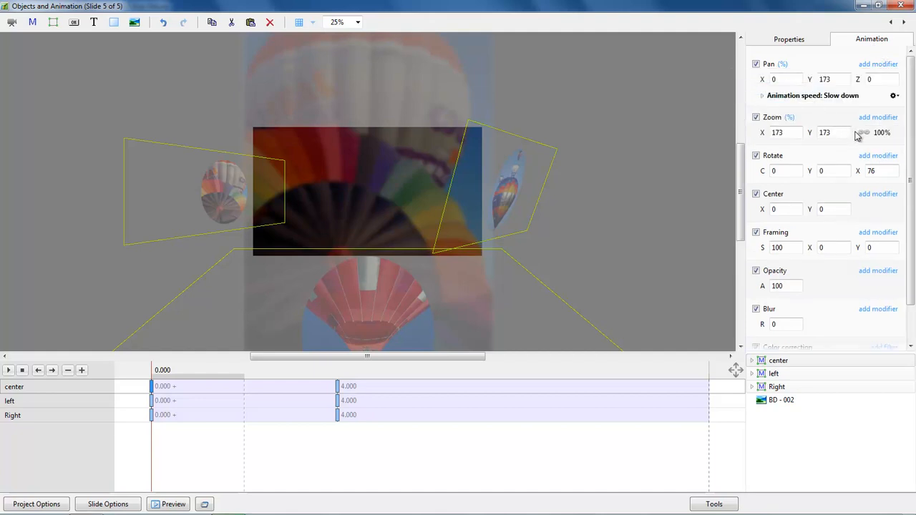
{"action": "left_click", "coordinate": [877, 118]}
{"action": "mouse_move", "coordinate": [856, 131]}
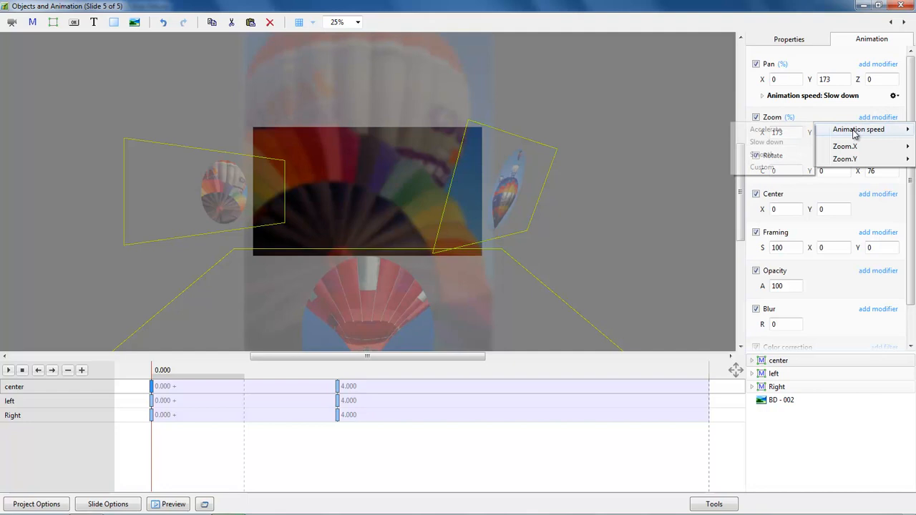
{"action": "left_click", "coordinate": [777, 142]}
{"action": "left_click", "coordinate": [881, 173]}
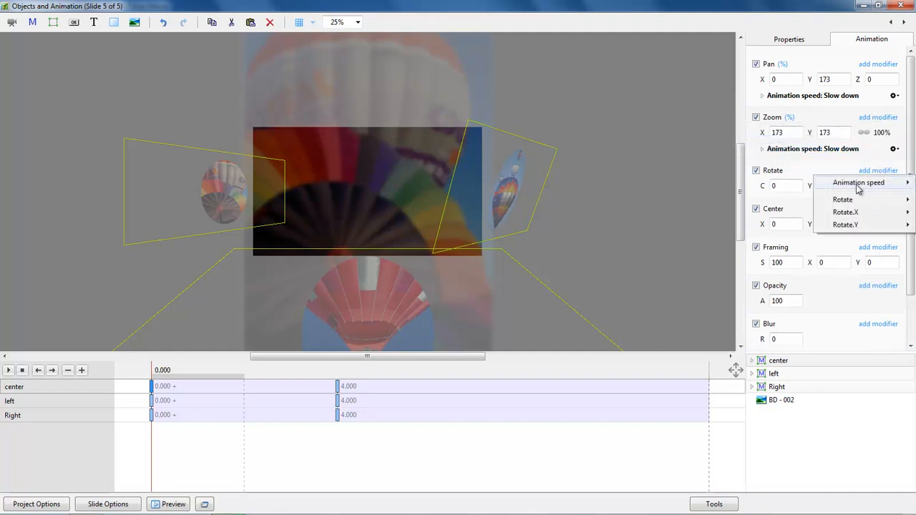
{"action": "mouse_move", "coordinate": [859, 187]}
{"action": "left_click", "coordinate": [779, 196]}
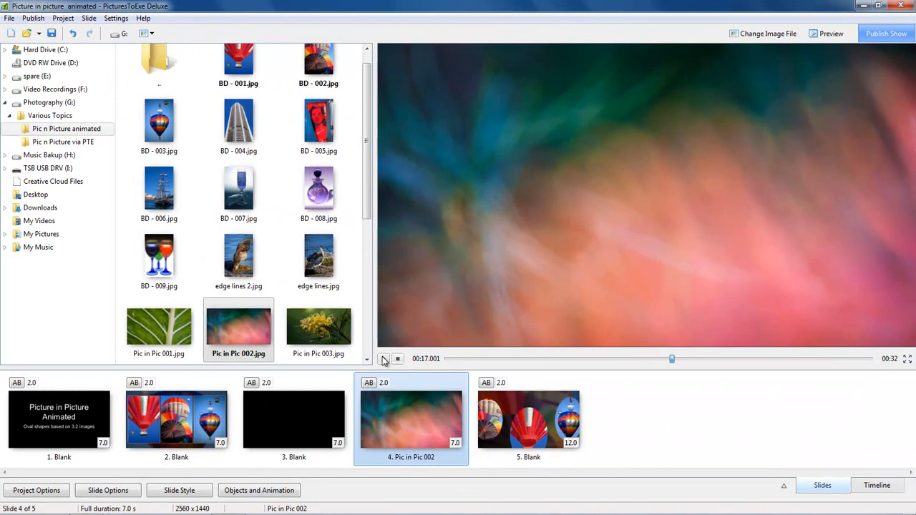
Step: Play the show from slide 4 through the animated slide, and reopen slide 5's Objects and Animation editor
{"action": "left_click", "coordinate": [385, 360]}
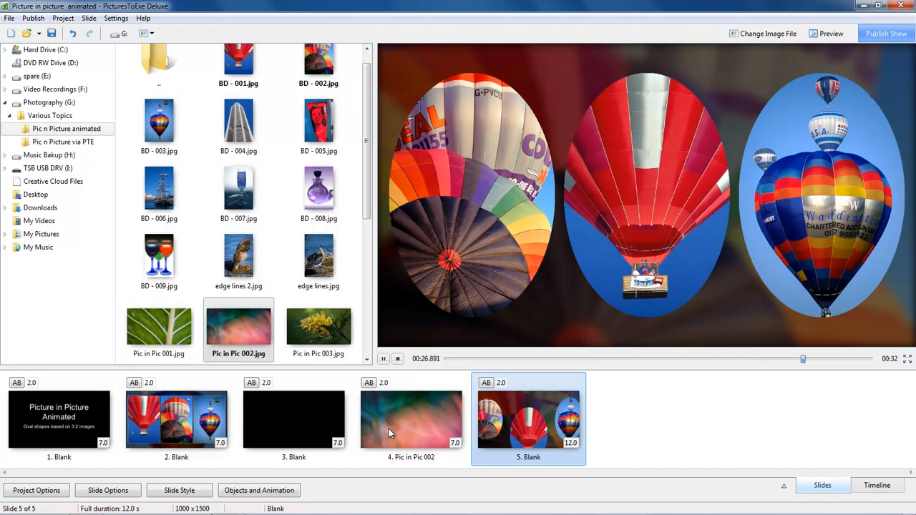
{"action": "left_click", "coordinate": [390, 383]}
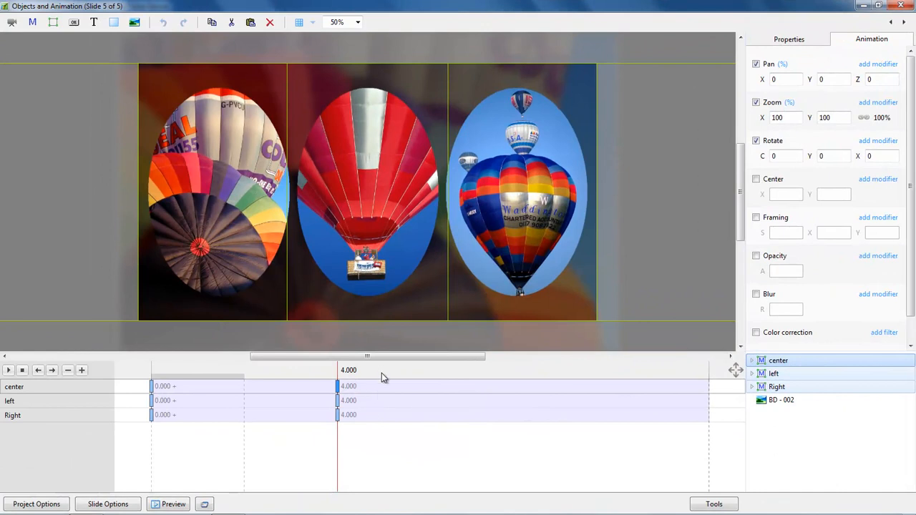
Step: Check the three second keyframes, move the center container's to about 5.05 seconds, and play the animation from the start
{"action": "left_click", "coordinate": [339, 403]}
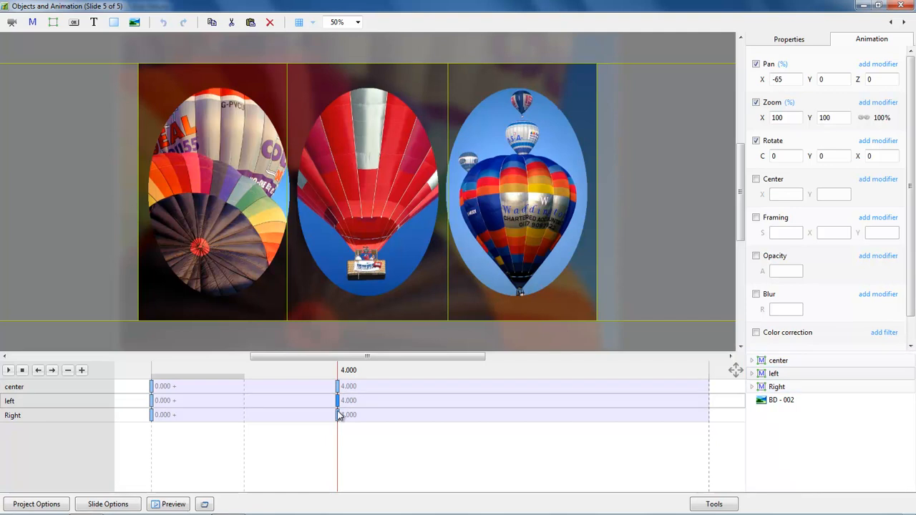
{"action": "left_click", "coordinate": [339, 416]}
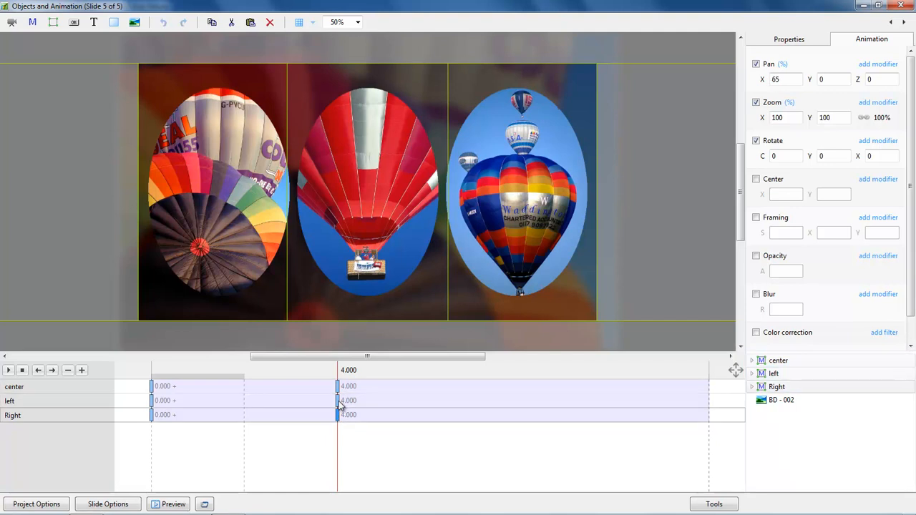
{"action": "left_click", "coordinate": [340, 390]}
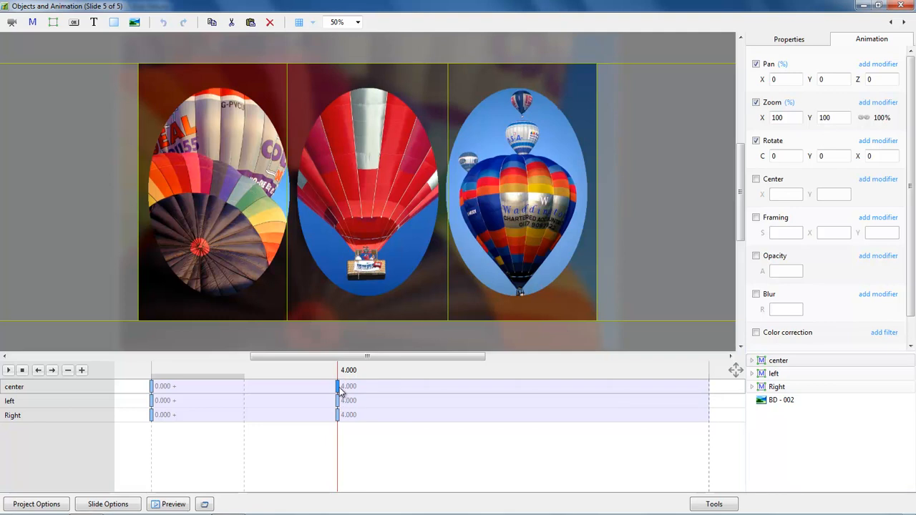
{"action": "left_click_drag", "start_coordinate": [339, 387], "coordinate": [387, 392]}
{"action": "left_click", "coordinate": [151, 436]}
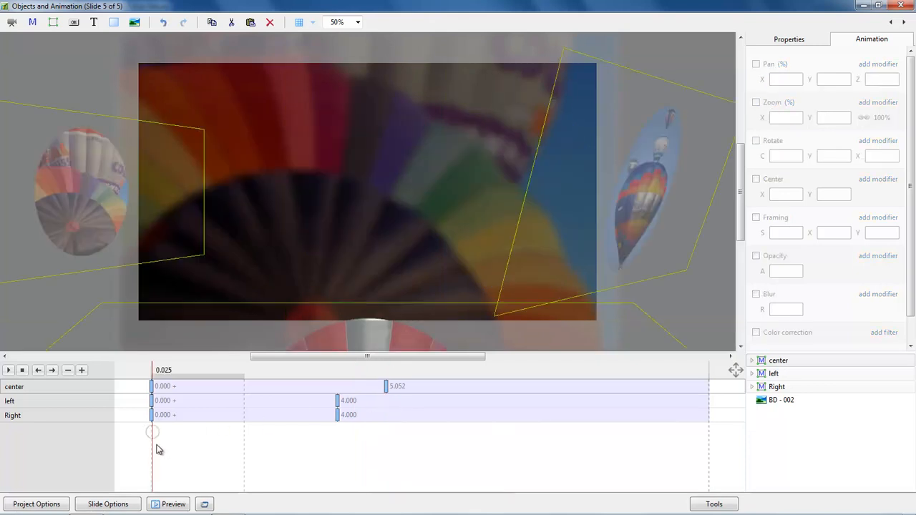
{"action": "key", "text": "space"}
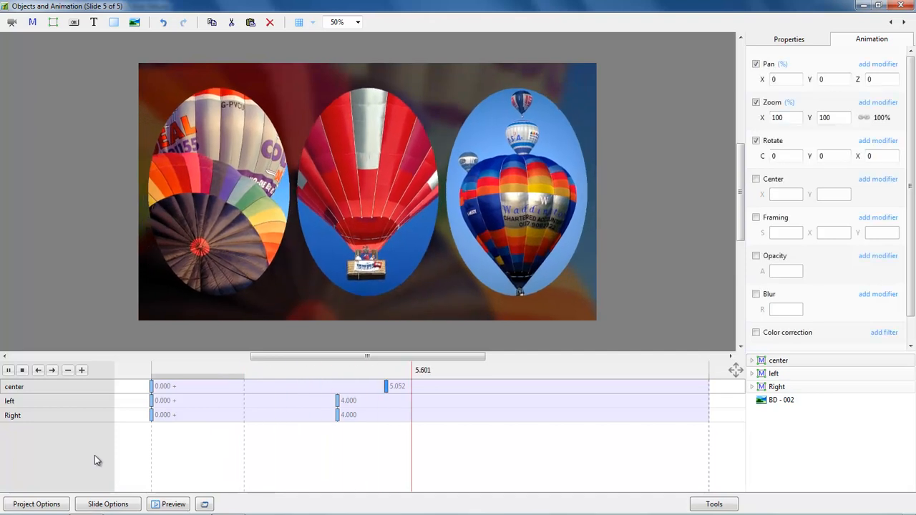
{"action": "key", "text": "space"}
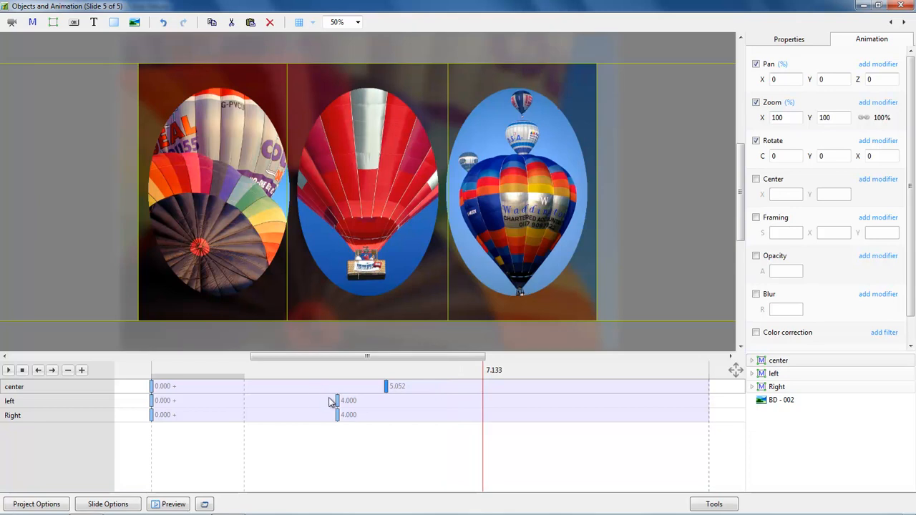
Step: Move the center container's second keyframe to about 6.03 seconds, play the animation, and return the keyframe to 4 seconds
{"action": "left_click_drag", "start_coordinate": [385, 390], "coordinate": [431, 397]}
{"action": "left_click", "coordinate": [154, 421]}
{"action": "key", "text": "space"}
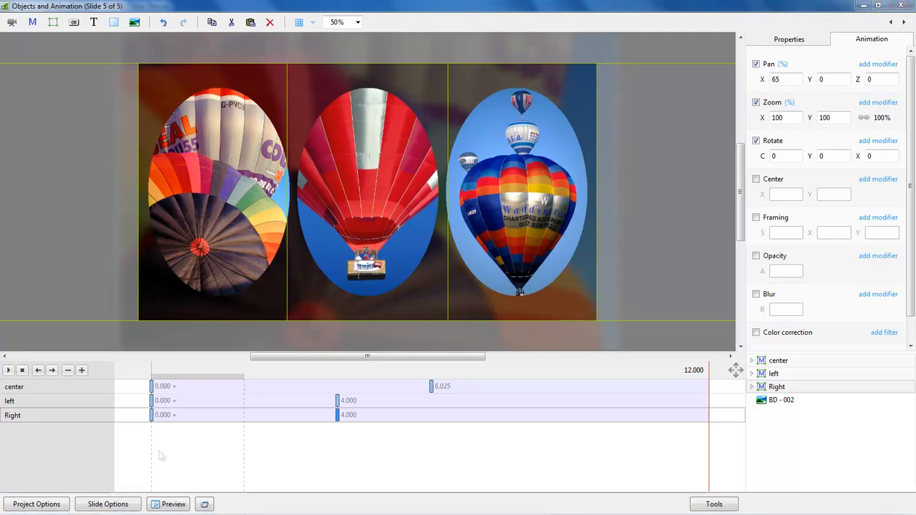
{"action": "left_click_drag", "start_coordinate": [432, 390], "coordinate": [339, 397]}
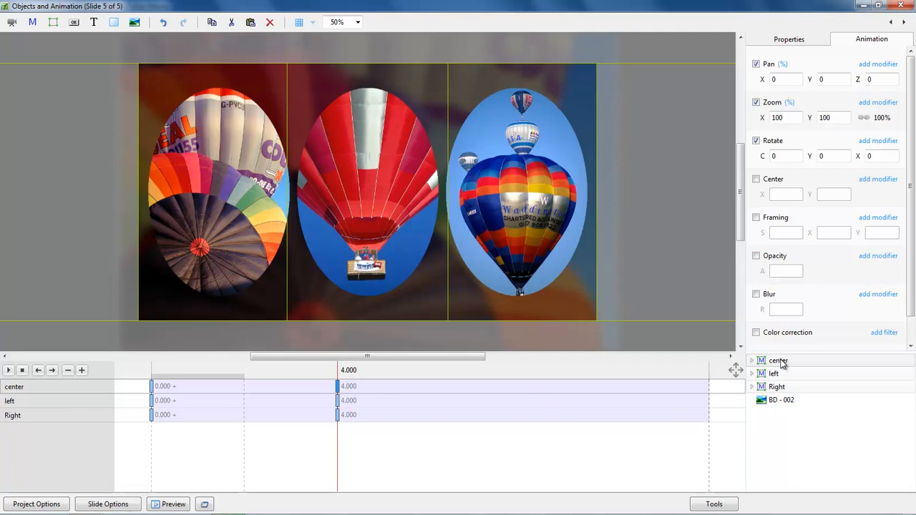
Step: Deselect all objects and add a new top-level frame to slide 5
{"action": "left_click", "coordinate": [776, 444]}
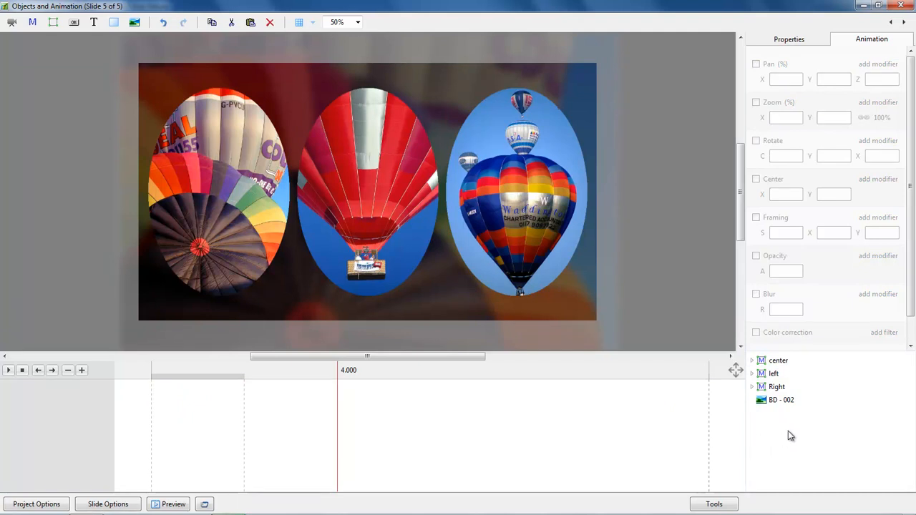
{"action": "left_click", "coordinate": [53, 23]}
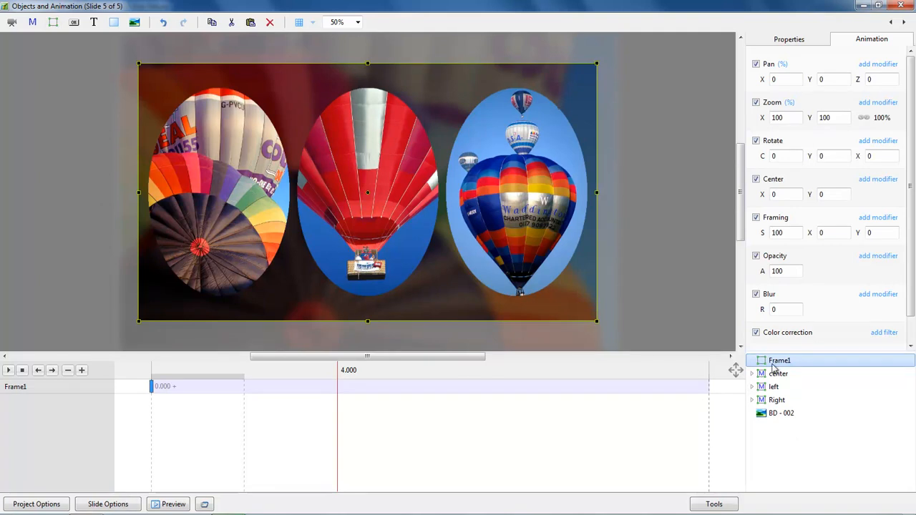
Step: Cut the center, left and Right mask containers and paste them into Frame1 as its children
{"action": "left_click", "coordinate": [780, 374]}
{"action": "left_click", "coordinate": [779, 387], "text": "ctrl"}
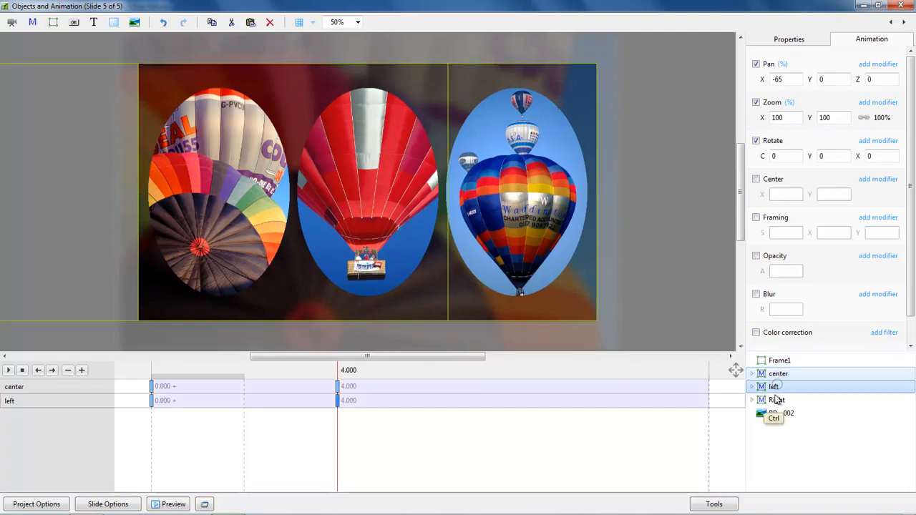
{"action": "left_click", "coordinate": [778, 401], "text": "ctrl"}
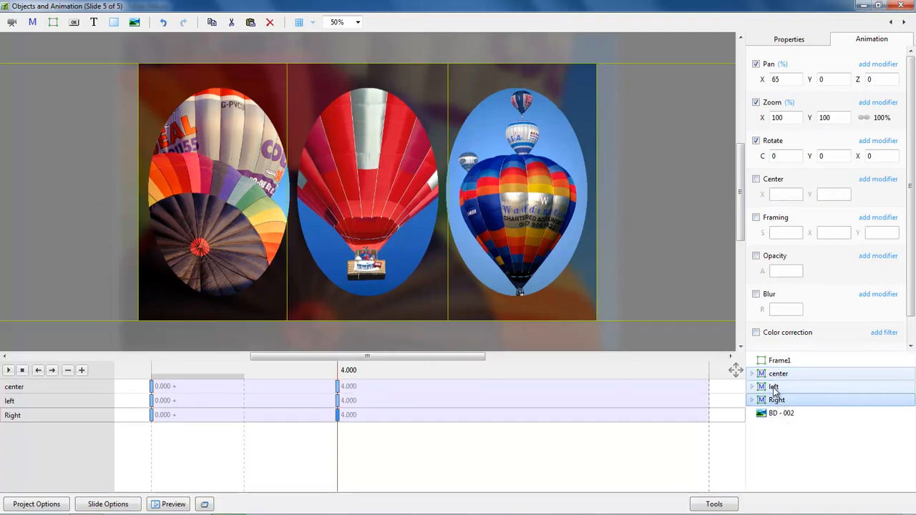
{"action": "right_click", "coordinate": [771, 388]}
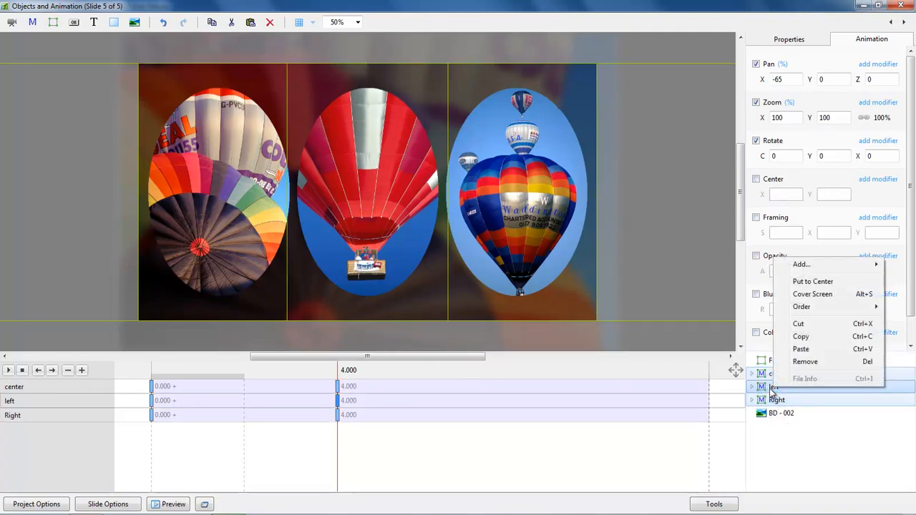
{"action": "left_click", "coordinate": [798, 323]}
{"action": "left_click", "coordinate": [787, 361]}
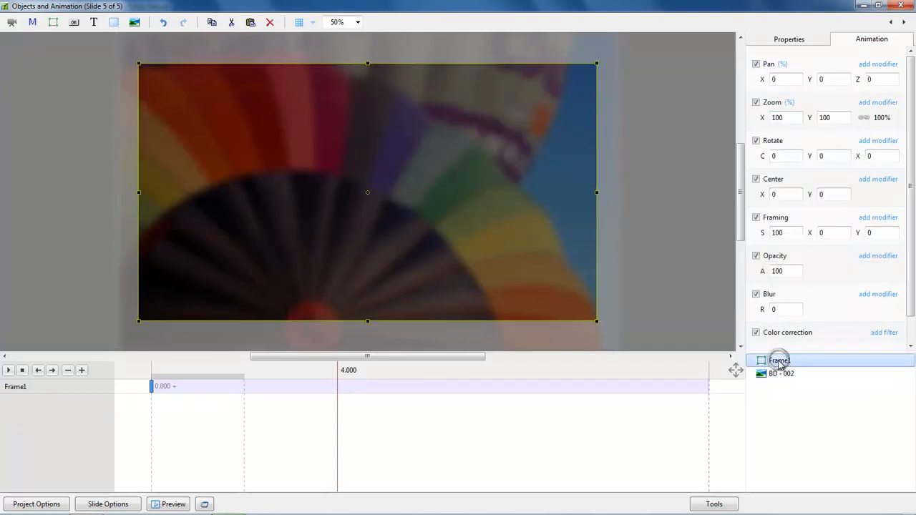
{"action": "right_click", "coordinate": [793, 361]}
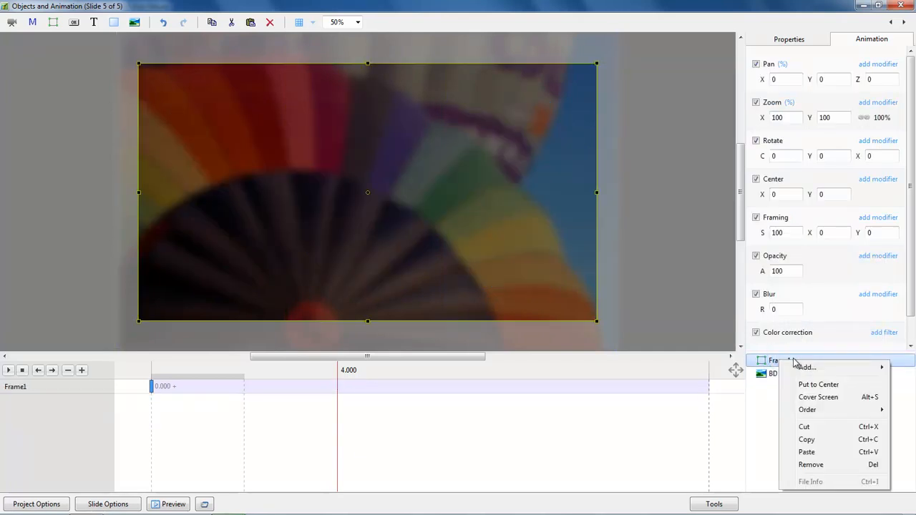
{"action": "left_click", "coordinate": [807, 452]}
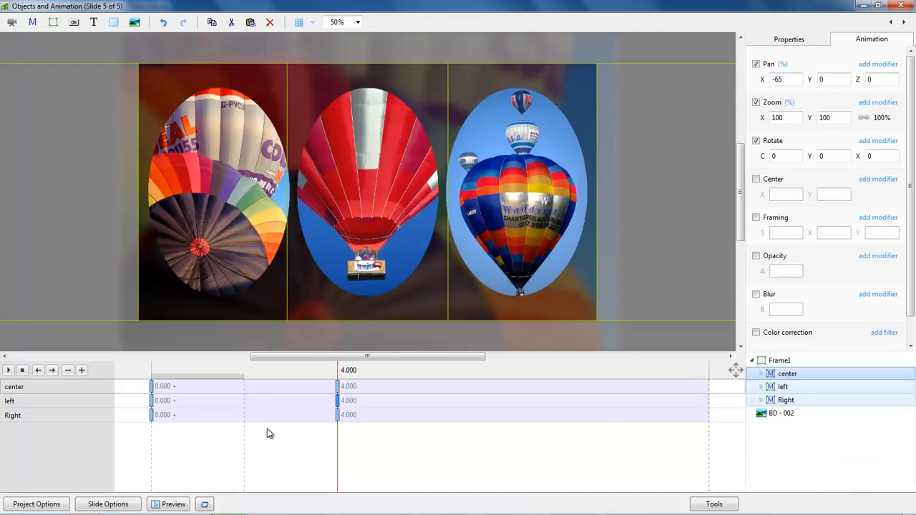
Step: Include Frame1 in the selection, and move its first keyframe to a key frame time of 8000
{"action": "left_click", "coordinate": [781, 361], "text": "ctrl"}
{"action": "left_click_drag", "start_coordinate": [153, 392], "coordinate": [422, 397]}
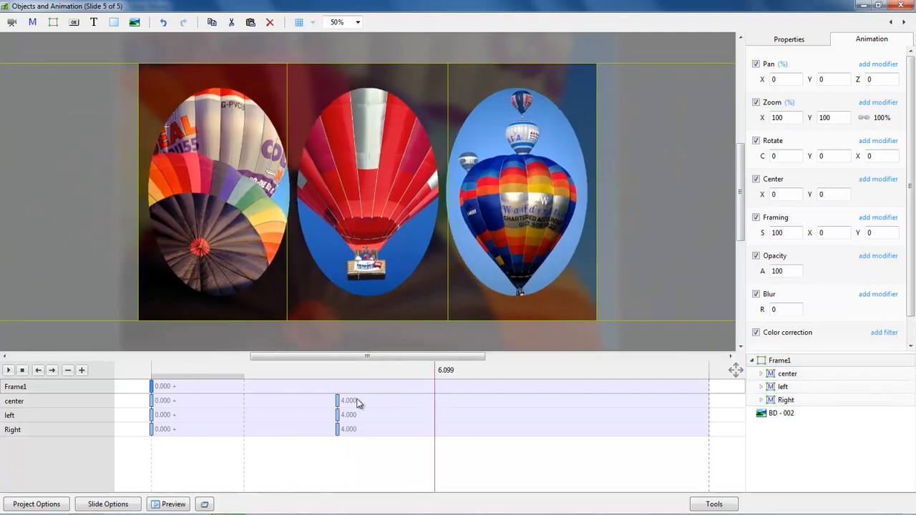
{"action": "left_click_drag", "start_coordinate": [153, 386], "coordinate": [529, 392]}
{"action": "left_click_drag", "start_coordinate": [909, 297], "coordinate": [909, 328]}
{"action": "double_click", "coordinate": [839, 334]}
{"action": "type", "text": "8000"}
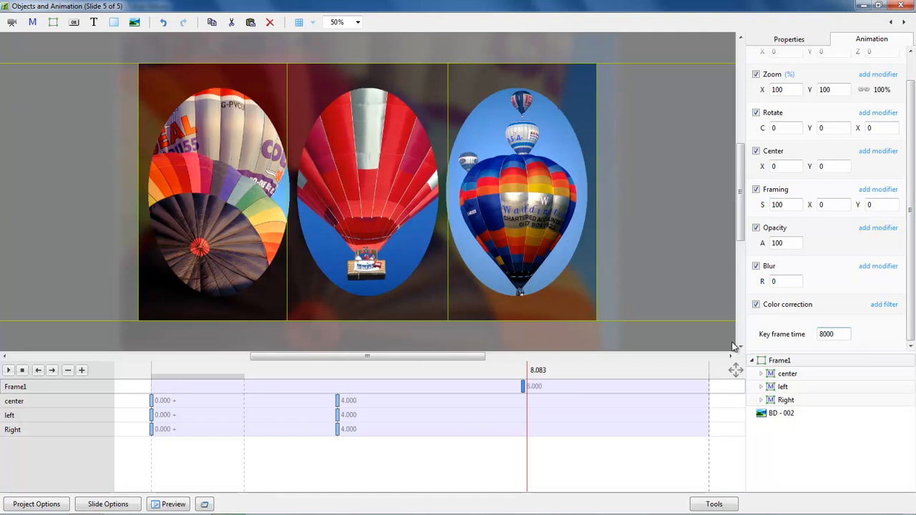
Step: Add a second keyframe to Frame1 and move it to the slide's end at 12 seconds
{"action": "left_click", "coordinate": [524, 388]}
{"action": "left_click", "coordinate": [708, 389]}
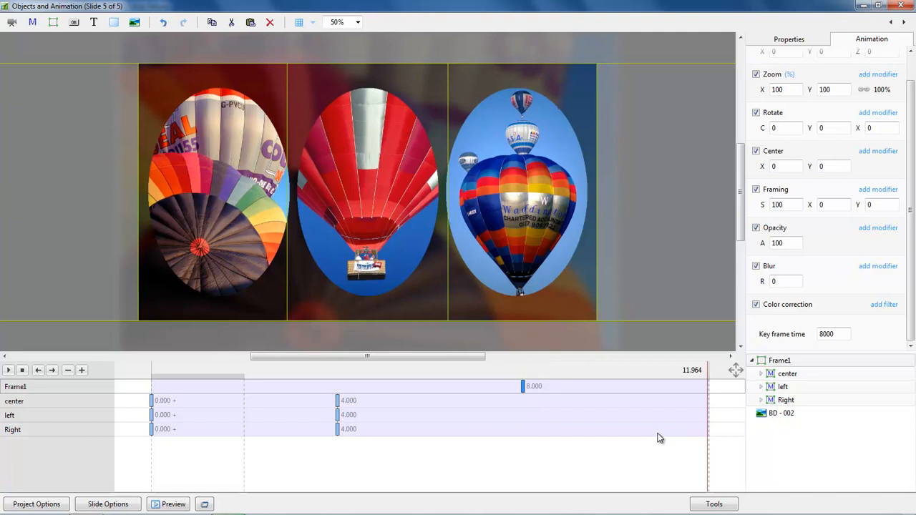
{"action": "key", "text": "Insert"}
{"action": "left_click_drag", "start_coordinate": [709, 391], "coordinate": [710, 391]}
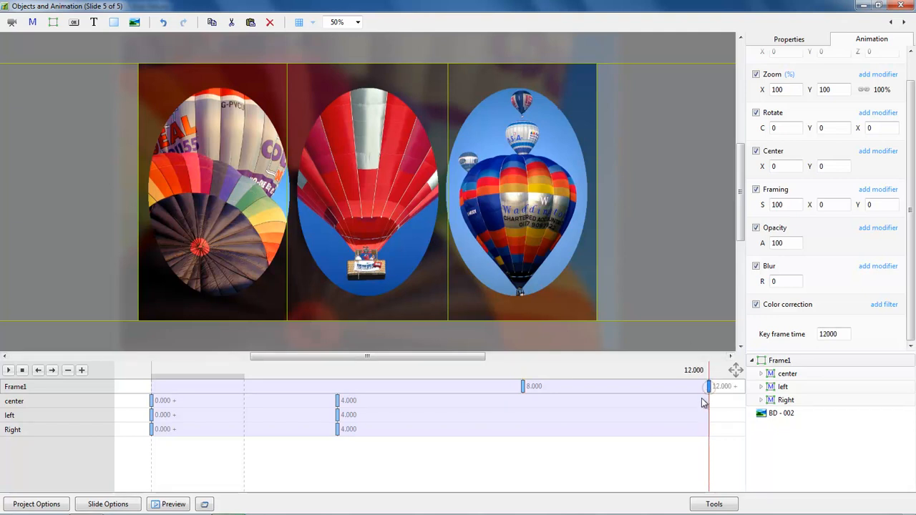
{"action": "left_click", "coordinate": [523, 387]}
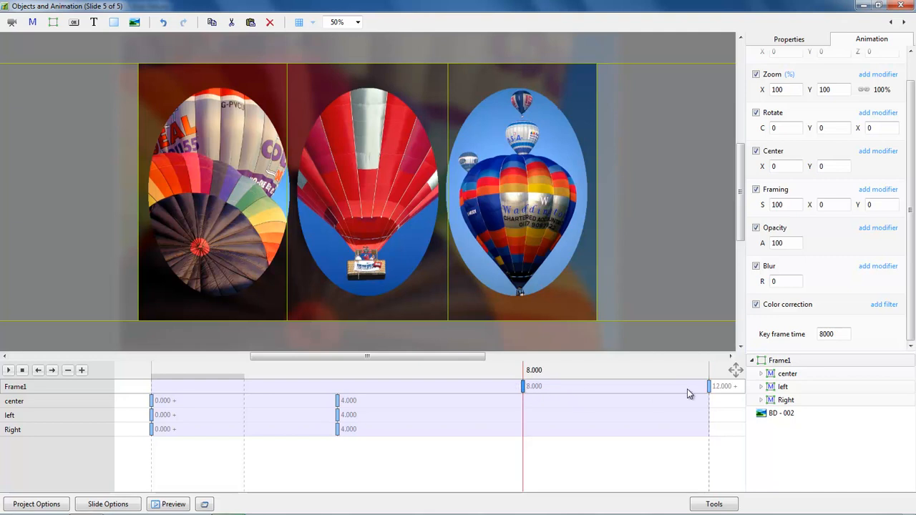
{"action": "left_click", "coordinate": [709, 387]}
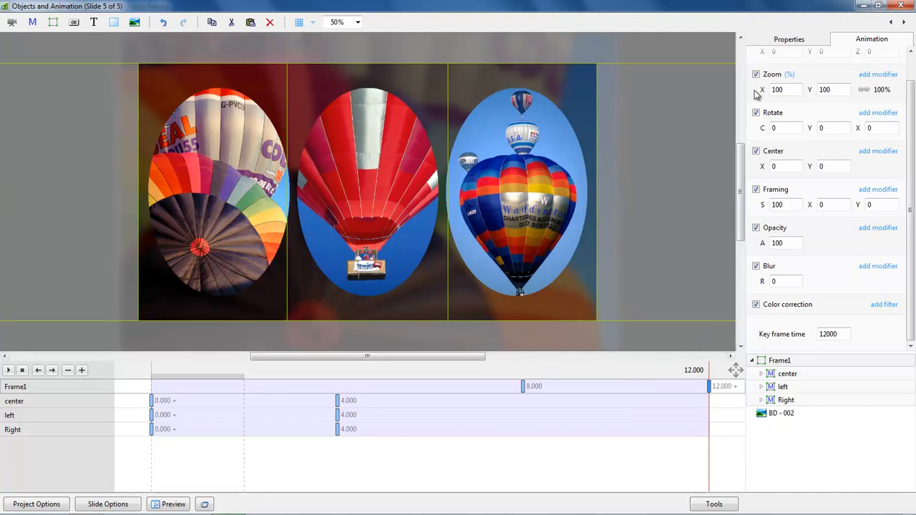
Step: At Frame1's 12 second keyframe, try a zoom of 174, reset it to 100, and set Pan X to about 202
{"action": "left_click_drag", "start_coordinate": [761, 90], "coordinate": [804, 96]}
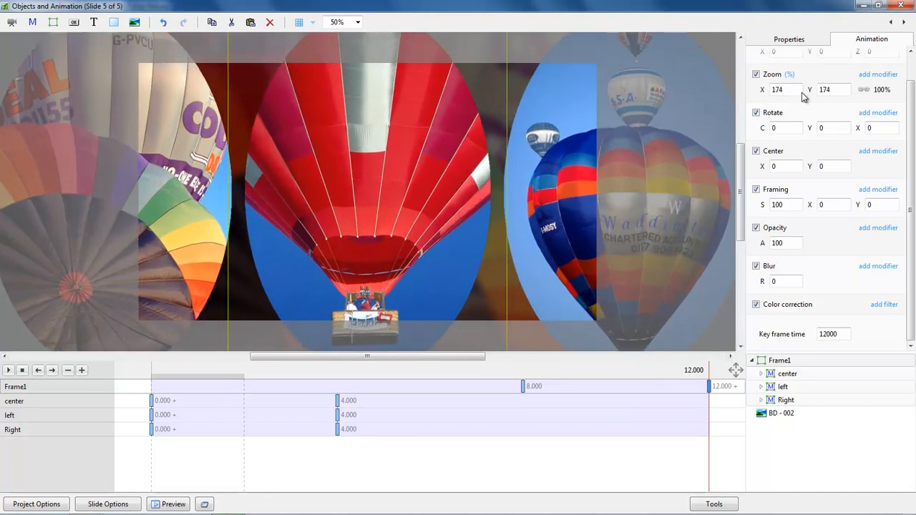
{"action": "double_click", "coordinate": [762, 90]}
{"action": "scroll", "coordinate": [911, 175], "scroll_direction": "up", "scroll_amount": 1}
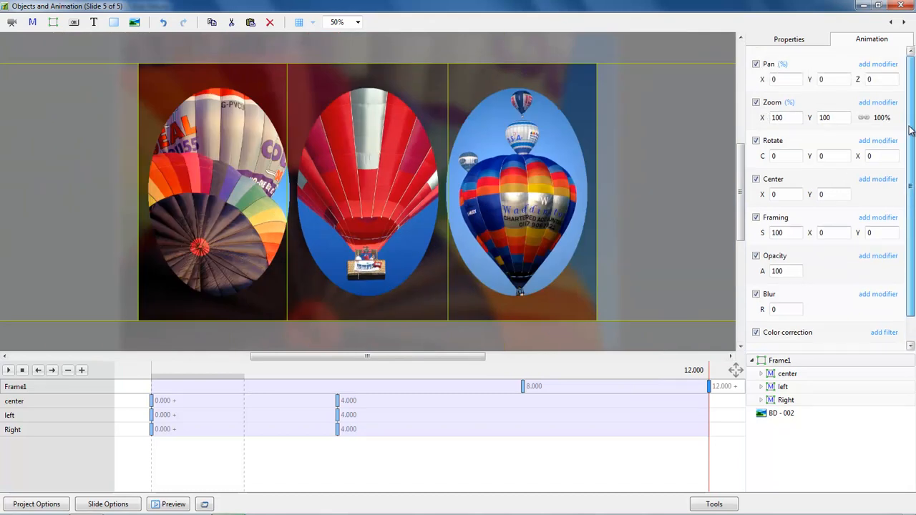
{"action": "left_click_drag", "start_coordinate": [760, 80], "coordinate": [876, 94]}
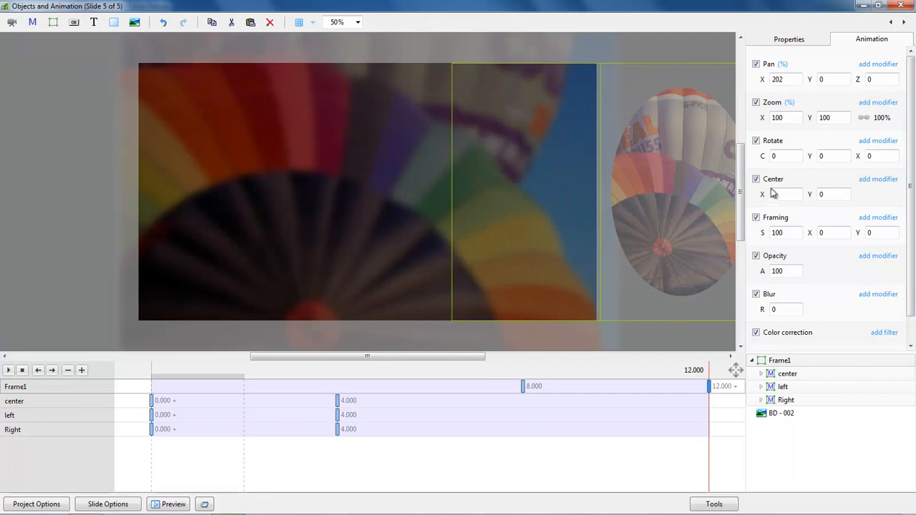
Step: Close the slide 5 editor, add Pic in Pic 015.jpg as slide 6, and play the show from slide 4
{"action": "left_click", "coordinate": [900, 6]}
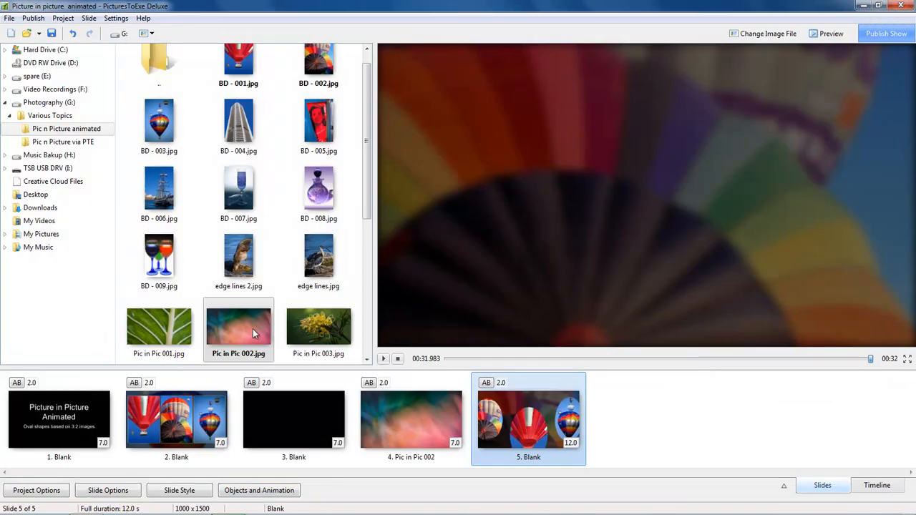
{"action": "scroll", "coordinate": [369, 205], "scroll_direction": "down", "scroll_amount": 5}
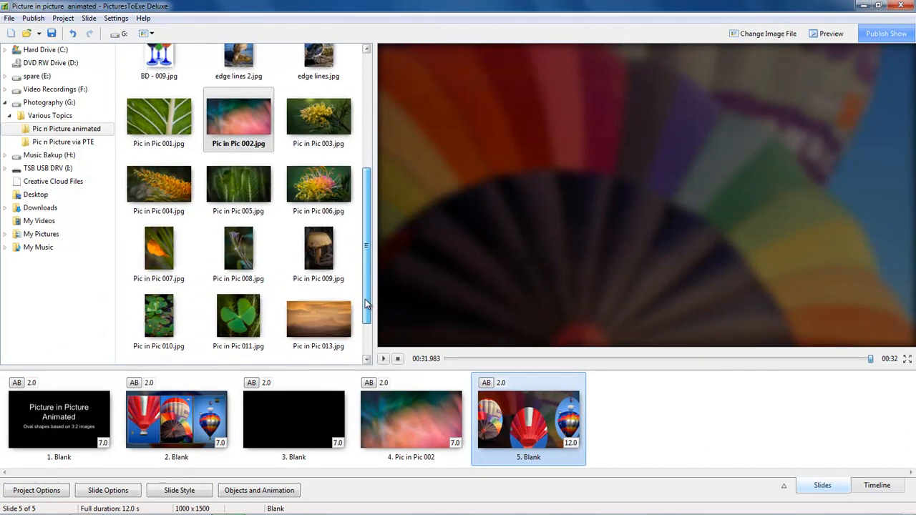
{"action": "left_click_drag", "start_coordinate": [236, 328], "coordinate": [610, 402]}
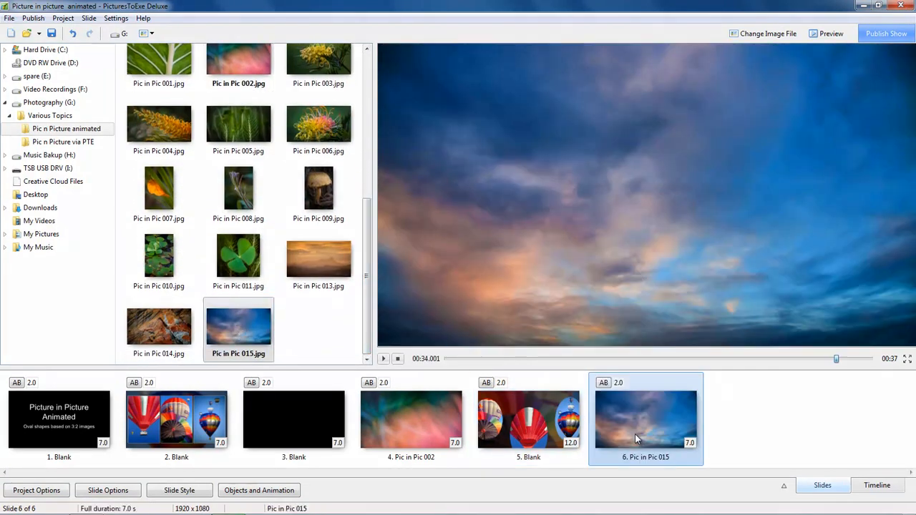
{"action": "left_click", "coordinate": [407, 422]}
{"action": "left_click", "coordinate": [383, 358]}
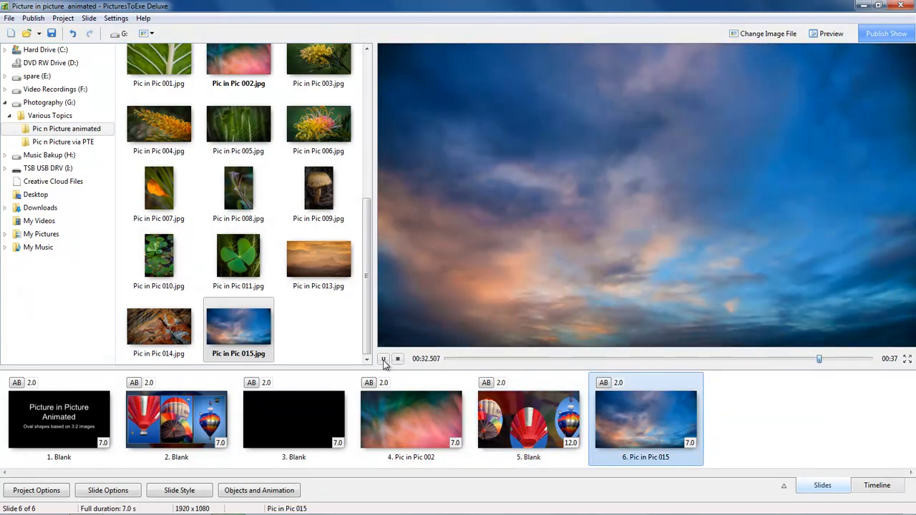
Step: Reopen slide 5's Objects and Animation editor and move Frame1's last keyframe from 10 to 12 seconds
{"action": "left_click", "coordinate": [519, 423]}
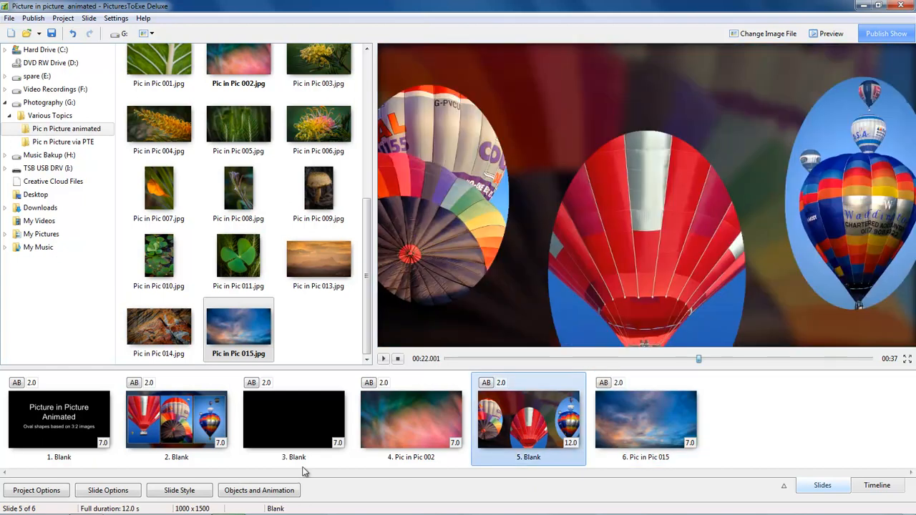
{"action": "left_click", "coordinate": [253, 490]}
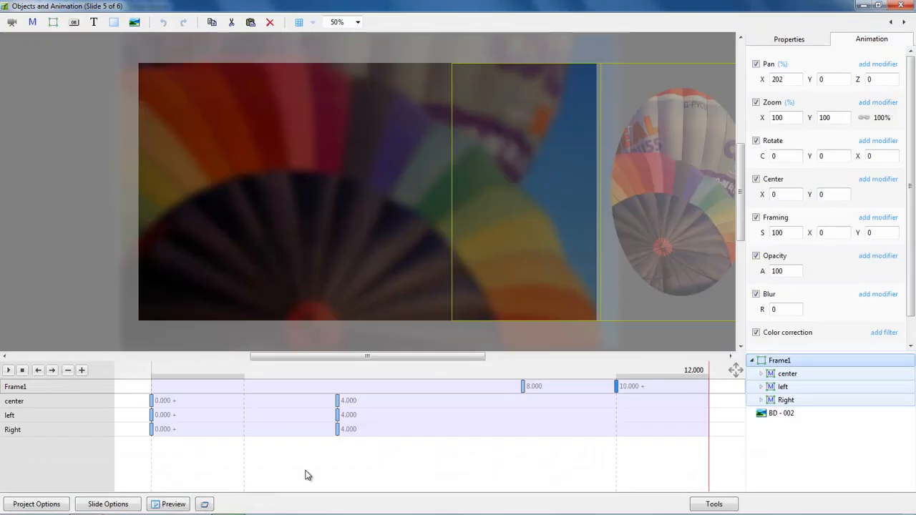
{"action": "left_click", "coordinate": [779, 361]}
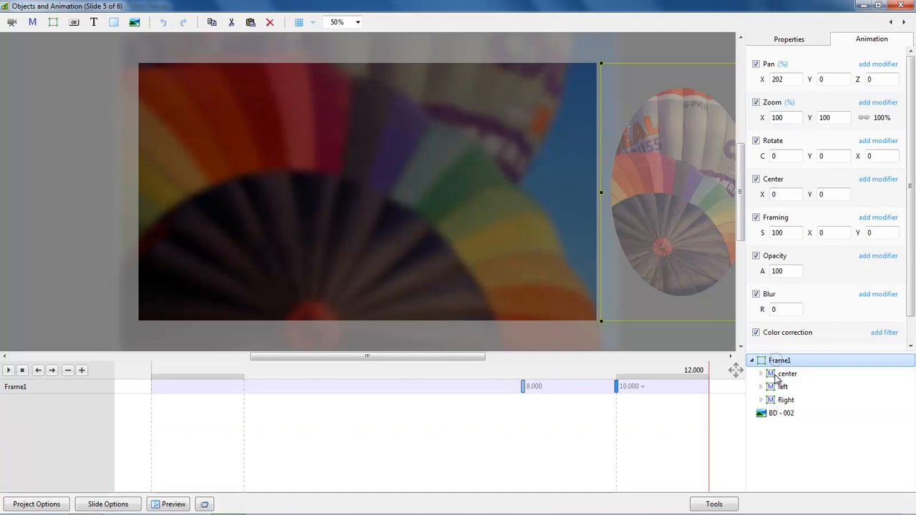
{"action": "left_click", "coordinate": [616, 389]}
{"action": "left_click_drag", "start_coordinate": [618, 391], "coordinate": [709, 391]}
Step: Add an animation speed modifier set to Accelerate to Frame1's Pan at the 8 second keyframe
{"action": "left_click", "coordinate": [523, 386]}
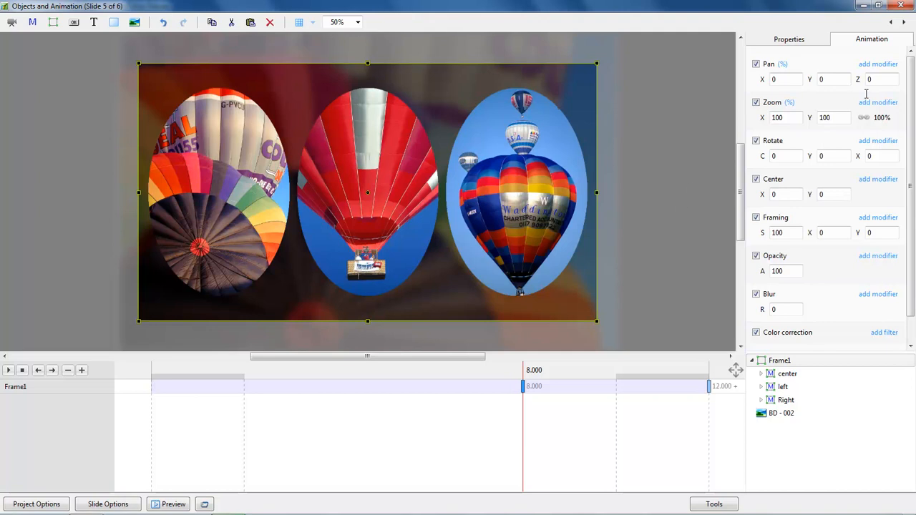
{"action": "left_click", "coordinate": [880, 66]}
{"action": "mouse_move", "coordinate": [880, 75]}
{"action": "left_click", "coordinate": [783, 76]}
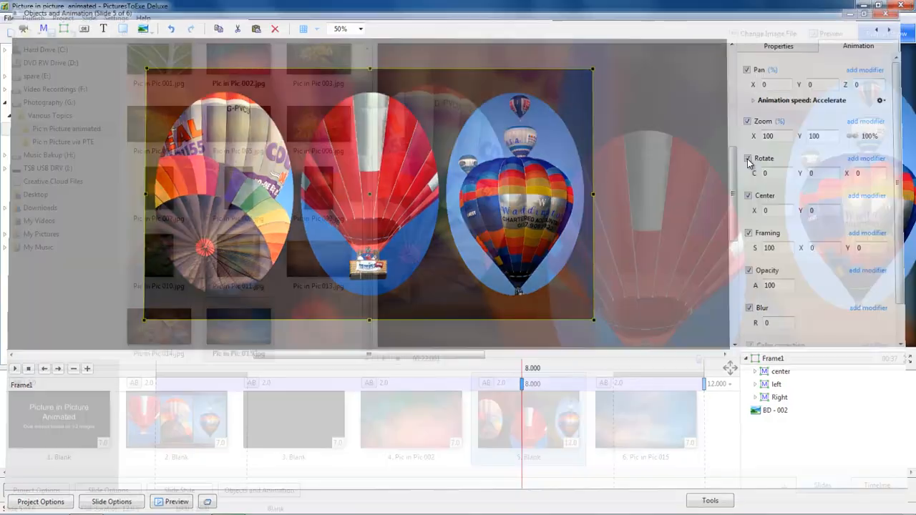
Step: Close the editor and play the show from slide 4 to review the accelerated exit of the ovals
{"action": "left_click", "coordinate": [900, 5]}
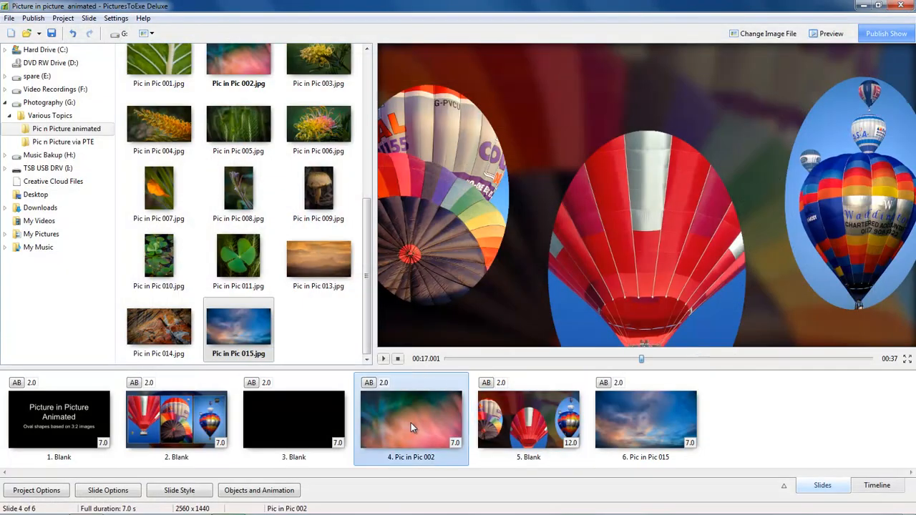
{"action": "left_click", "coordinate": [410, 427]}
{"action": "left_click", "coordinate": [383, 359]}
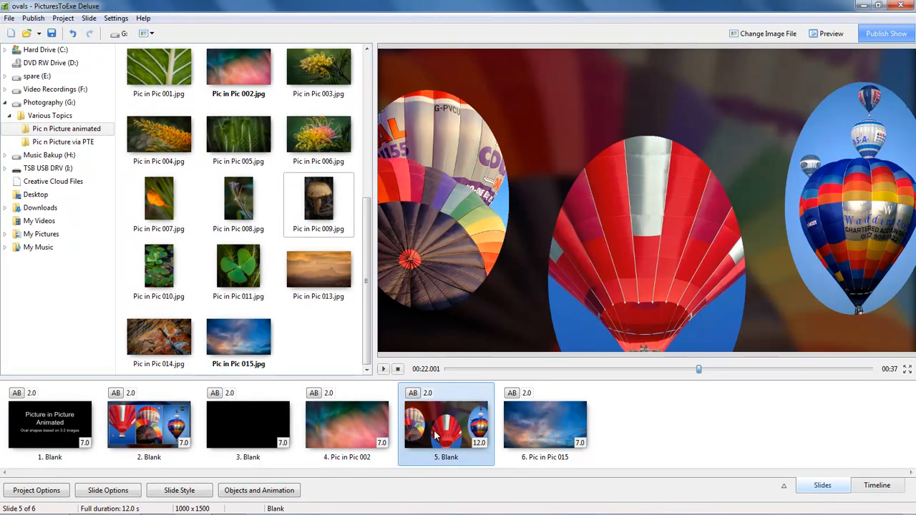
Step: Preview the portrait images Pic in Pic 007, 008 and 009 in the file list
{"action": "left_click", "coordinate": [162, 203]}
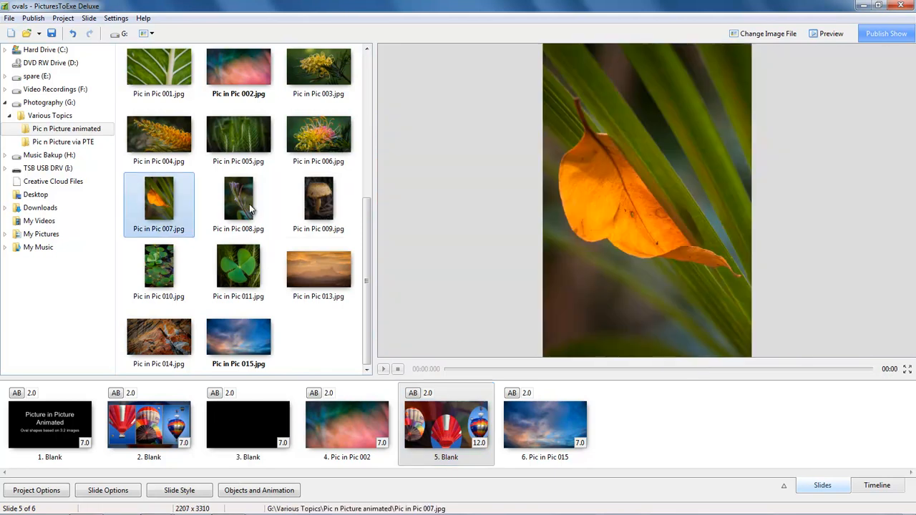
{"action": "left_click", "coordinate": [240, 201]}
{"action": "left_click", "coordinate": [319, 208]}
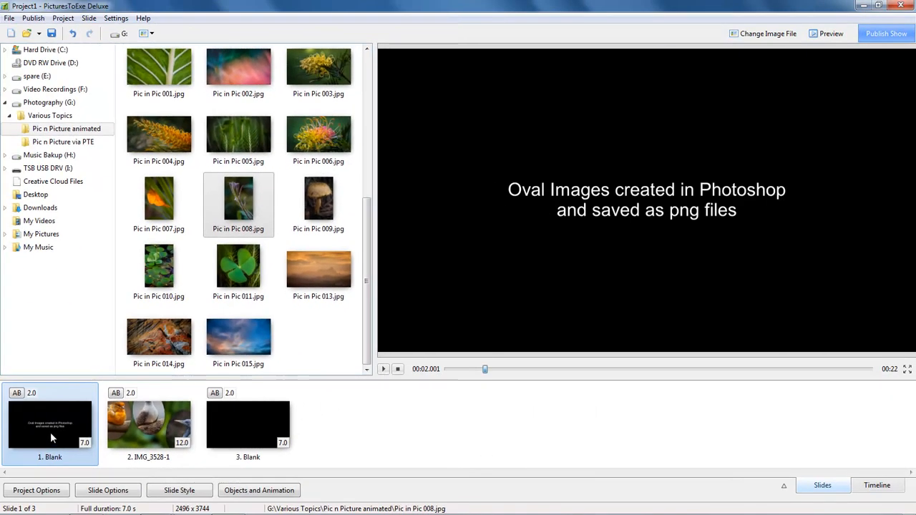
{"action": "left_click", "coordinate": [246, 203]}
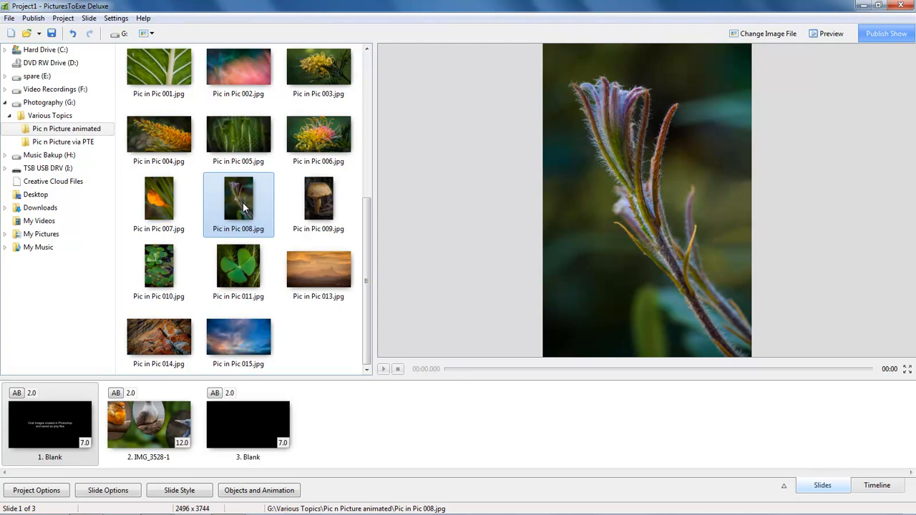
{"action": "left_click", "coordinate": [321, 208]}
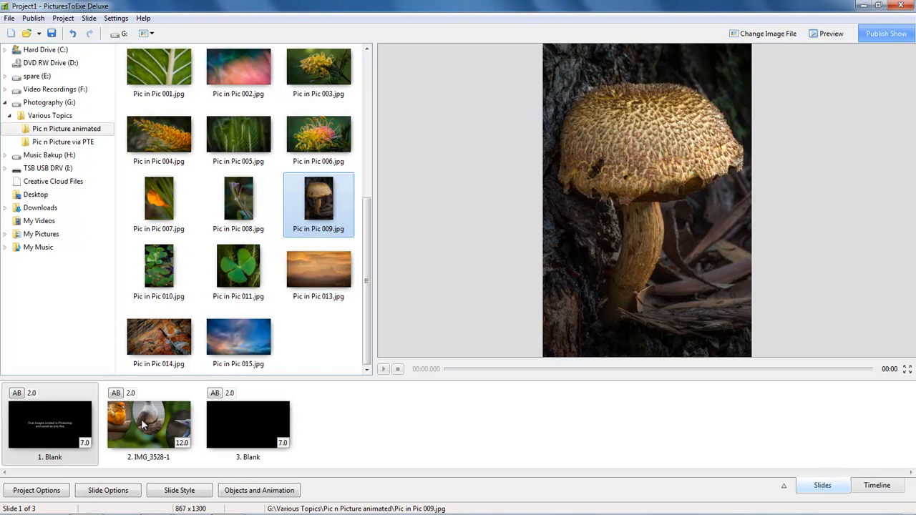
Step: Play the Project1 show from slide 1 and switch the playback to full screen
{"action": "left_click", "coordinate": [41, 433]}
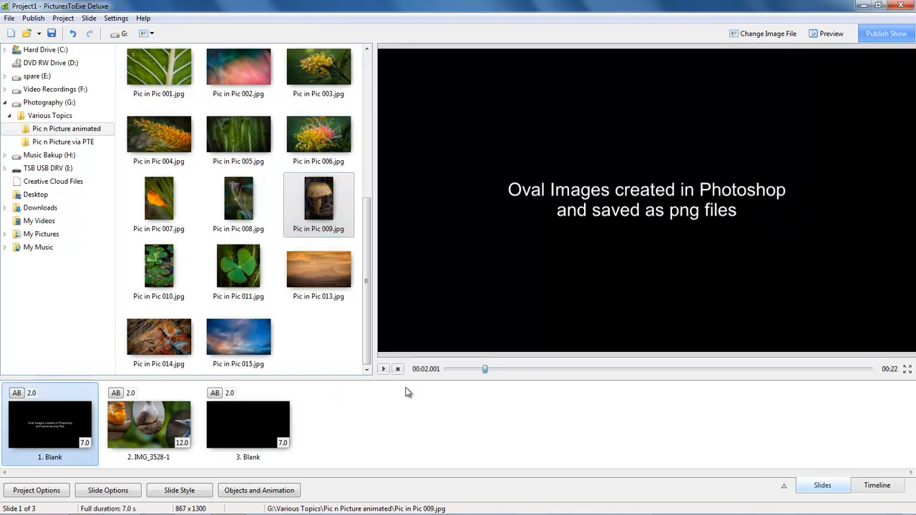
{"action": "left_click", "coordinate": [383, 368]}
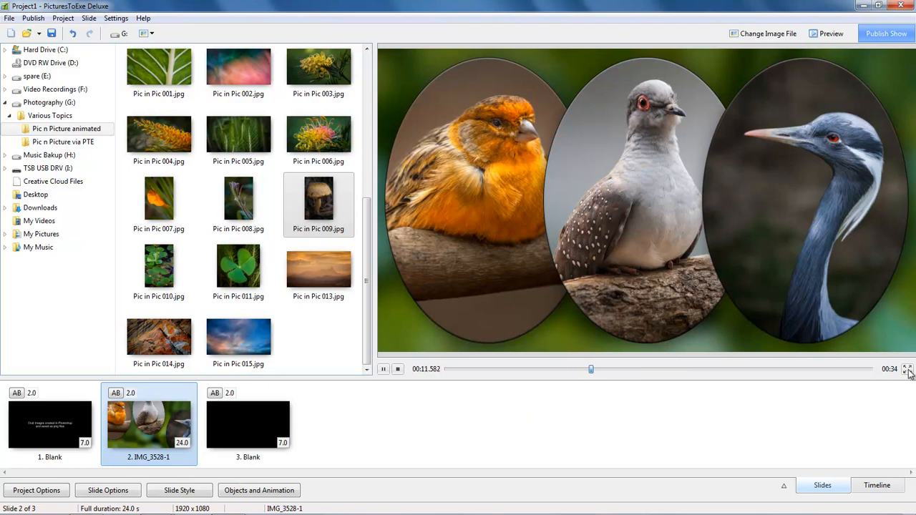
{"action": "left_click", "coordinate": [906, 371]}
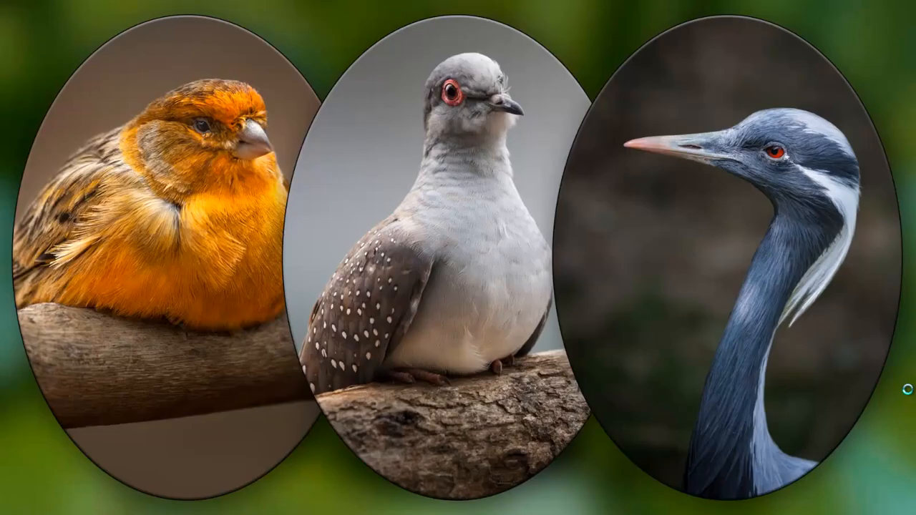